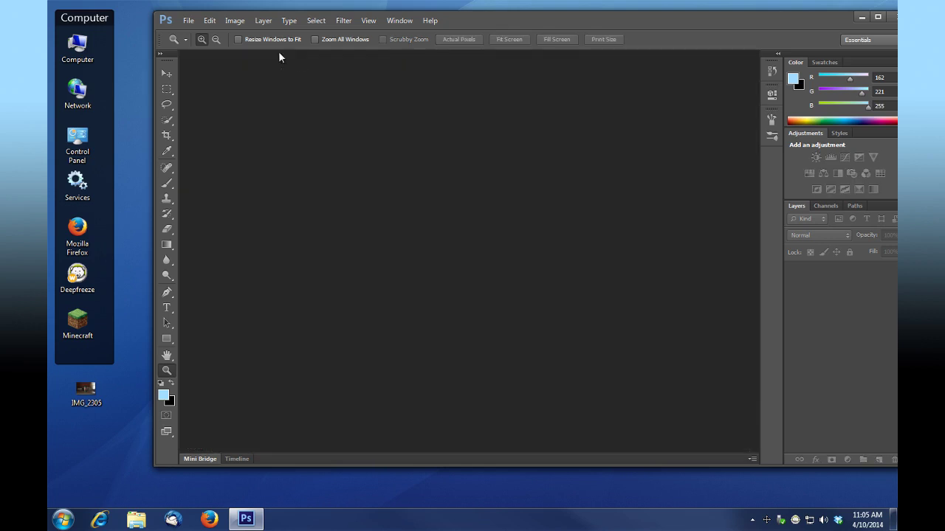
Create a new transparent document with the preset size and paste the photo of the can on the kitchen counter into it.
{"action": "double_click", "coordinate": [468, 14]}
{"action": "left_click", "coordinate": [80, 8]}
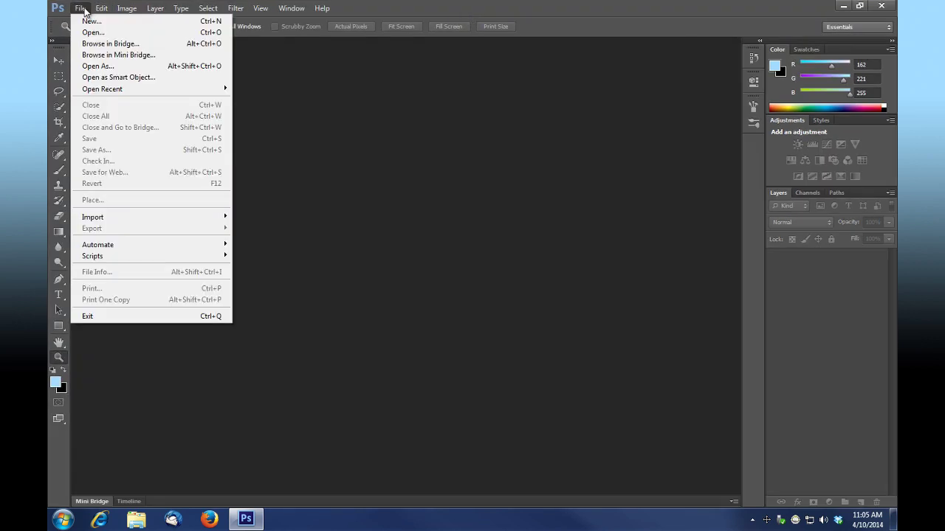
{"action": "left_click", "coordinate": [92, 21]}
{"action": "left_click", "coordinate": [662, 158]}
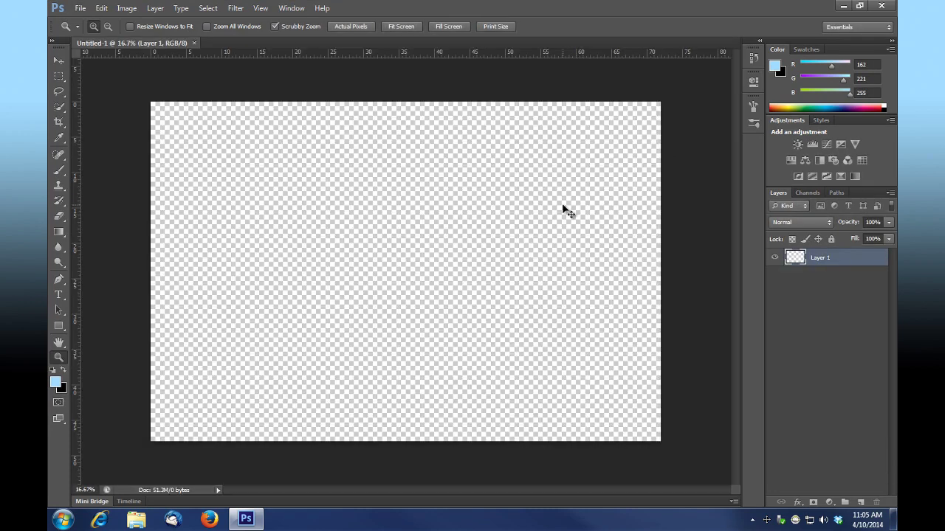
{"action": "left_click_drag", "start_coordinate": [563, 210], "coordinate": [563, 206]}
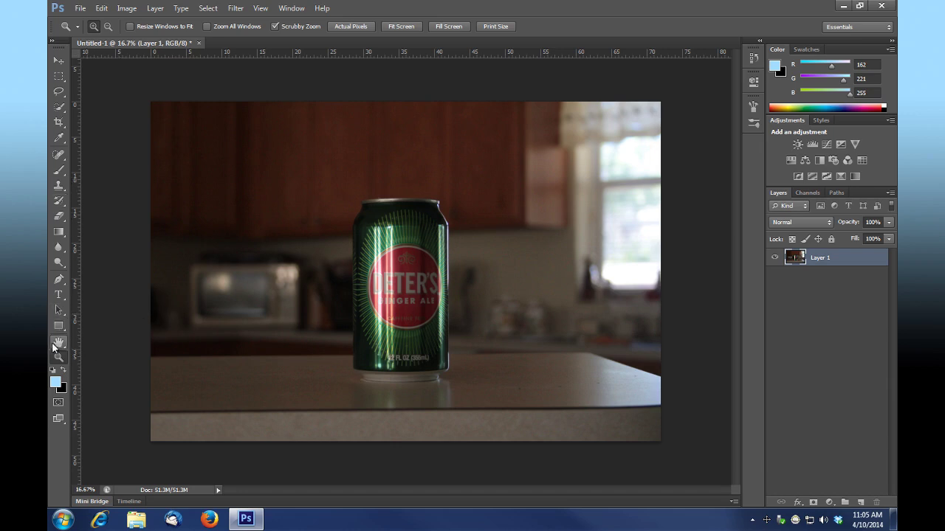
Lasso the countertop along its back edge and around the base of the can, and cut it onto its own layer.
{"action": "left_click_drag", "start_coordinate": [473, 388], "coordinate": [513, 369]}
{"action": "left_click_drag", "start_coordinate": [609, 352], "coordinate": [431, 334]}
{"action": "left_click", "coordinate": [60, 93]}
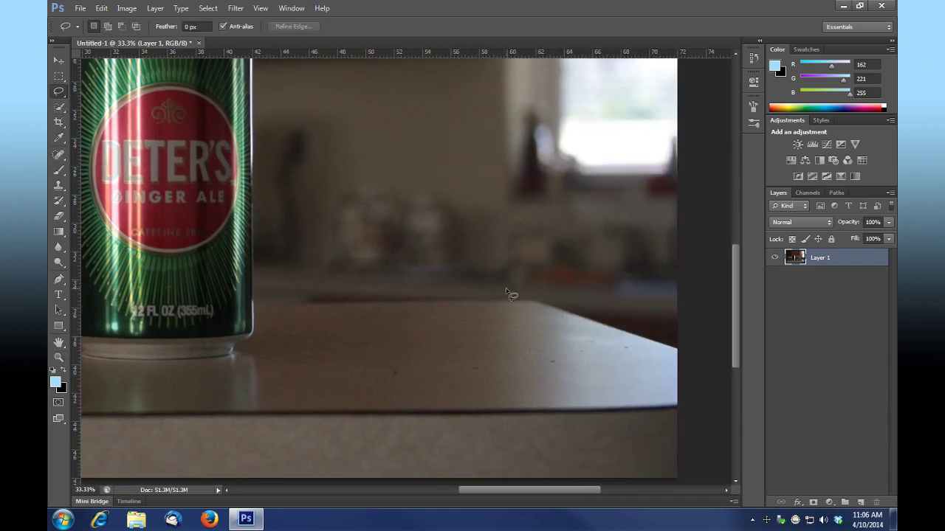
{"action": "mouse_move", "coordinate": [532, 302]}
{"action": "left_mouse_down"}
{"action": "mouse_move", "coordinate": [549, 319]}
{"action": "mouse_move", "coordinate": [644, 354]}
{"action": "mouse_move", "coordinate": [682, 350]}
{"action": "mouse_move", "coordinate": [696, 490]}
{"action": "mouse_move", "coordinate": [379, 482]}
{"action": "mouse_move", "coordinate": [368, 491]}
{"action": "mouse_move", "coordinate": [49, 464]}
{"action": "mouse_move", "coordinate": [58, 485]}
{"action": "mouse_move", "coordinate": [150, 481]}
{"action": "mouse_move", "coordinate": [48, 478]}
{"action": "mouse_move", "coordinate": [135, 480]}
{"action": "mouse_move", "coordinate": [147, 420]}
{"action": "mouse_move", "coordinate": [148, 302]}
{"action": "mouse_move", "coordinate": [395, 322]}
{"action": "mouse_move", "coordinate": [560, 295]}
{"action": "mouse_move", "coordinate": [594, 343]}
{"action": "left_mouse_up"}
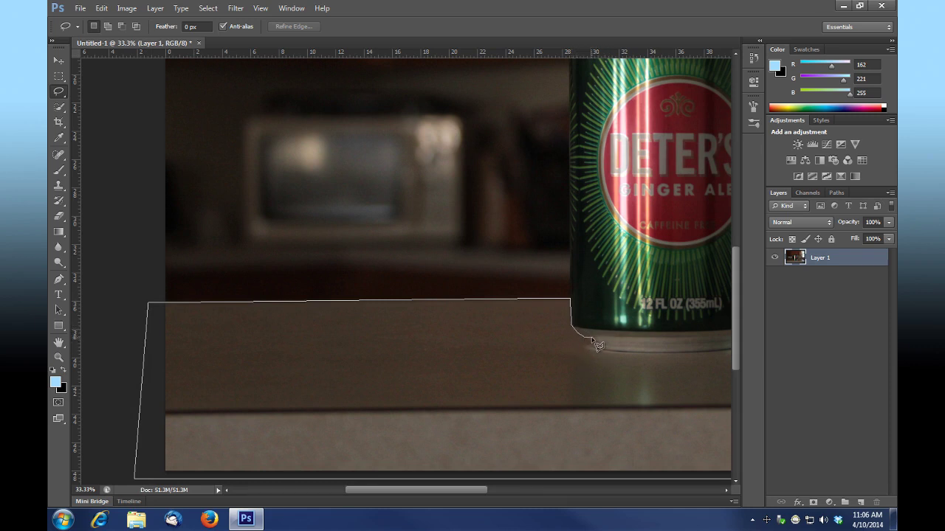
{"action": "mouse_move", "coordinate": [593, 346]}
{"action": "left_mouse_down"}
{"action": "mouse_move", "coordinate": [603, 351]}
{"action": "mouse_move", "coordinate": [760, 359]}
{"action": "mouse_move", "coordinate": [834, 352]}
{"action": "mouse_move", "coordinate": [537, 353]}
{"action": "mouse_move", "coordinate": [652, 349]}
{"action": "mouse_move", "coordinate": [675, 329]}
{"action": "mouse_move", "coordinate": [722, 239]}
{"action": "mouse_move", "coordinate": [784, 208]}
{"action": "mouse_move", "coordinate": [884, 208]}
{"action": "mouse_move", "coordinate": [735, 270]}
{"action": "mouse_move", "coordinate": [533, 310]}
{"action": "left_mouse_up"}
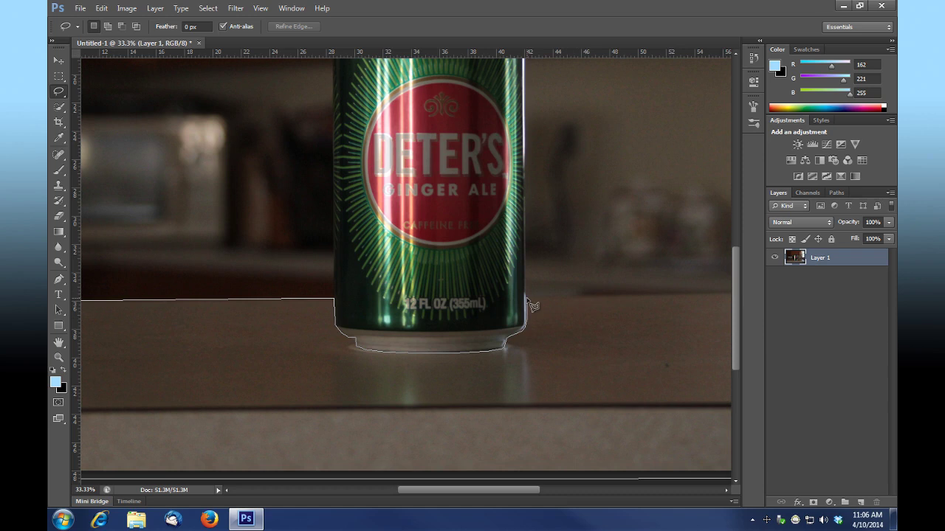
{"action": "mouse_move", "coordinate": [534, 304]}
{"action": "left_mouse_down"}
{"action": "mouse_move", "coordinate": [783, 314]}
{"action": "mouse_move", "coordinate": [887, 303]}
{"action": "mouse_move", "coordinate": [627, 301]}
{"action": "left_mouse_up"}
{"action": "mouse_move", "coordinate": [481, 310]}
{"action": "left_mouse_down"}
{"action": "mouse_move", "coordinate": [556, 310]}
{"action": "mouse_move", "coordinate": [548, 327]}
{"action": "left_mouse_up"}
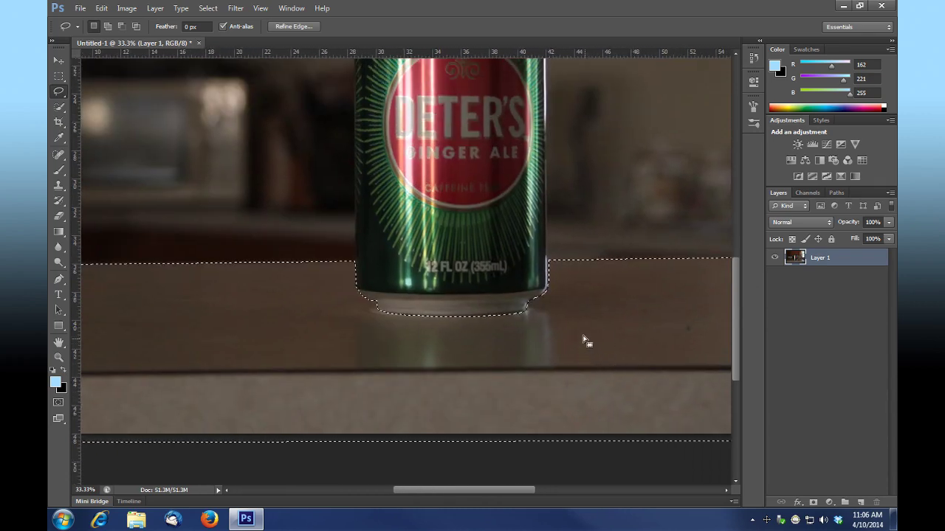
{"action": "right_click", "coordinate": [580, 328]}
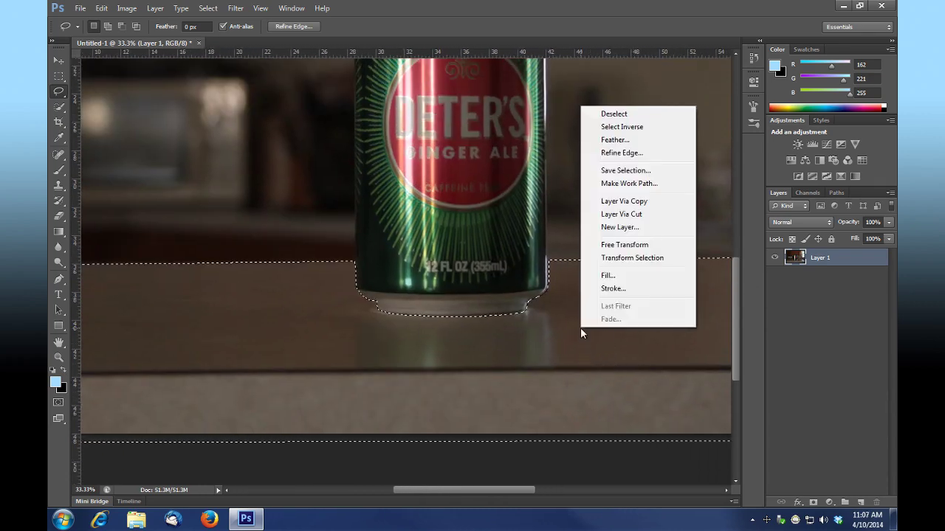
{"action": "left_click", "coordinate": [644, 214]}
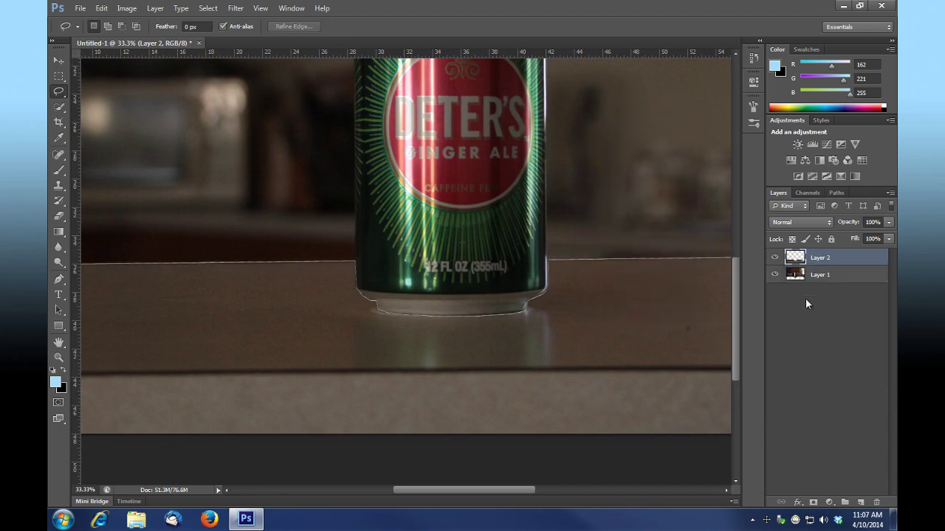
Hide the countertop layer and make Layer 1 the active, visible layer.
{"action": "left_click", "coordinate": [775, 276]}
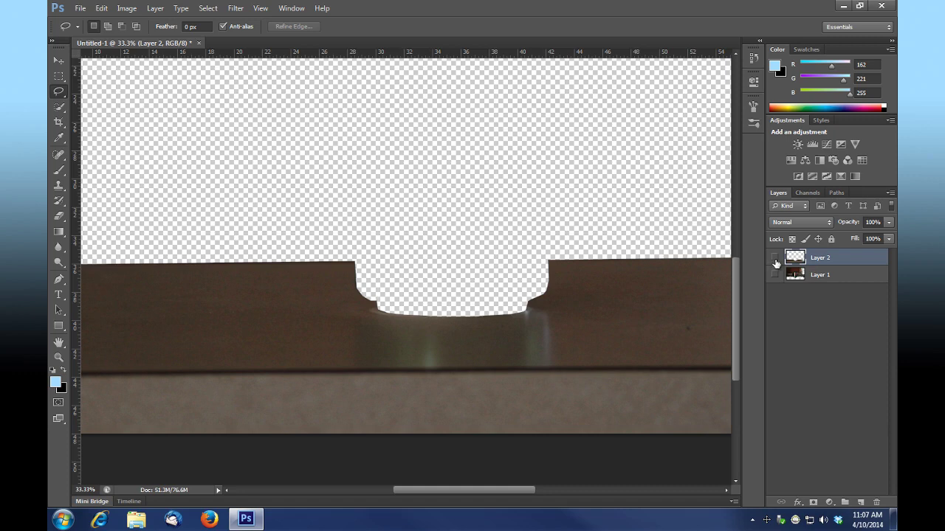
{"action": "left_click", "coordinate": [774, 258]}
{"action": "left_click", "coordinate": [837, 277]}
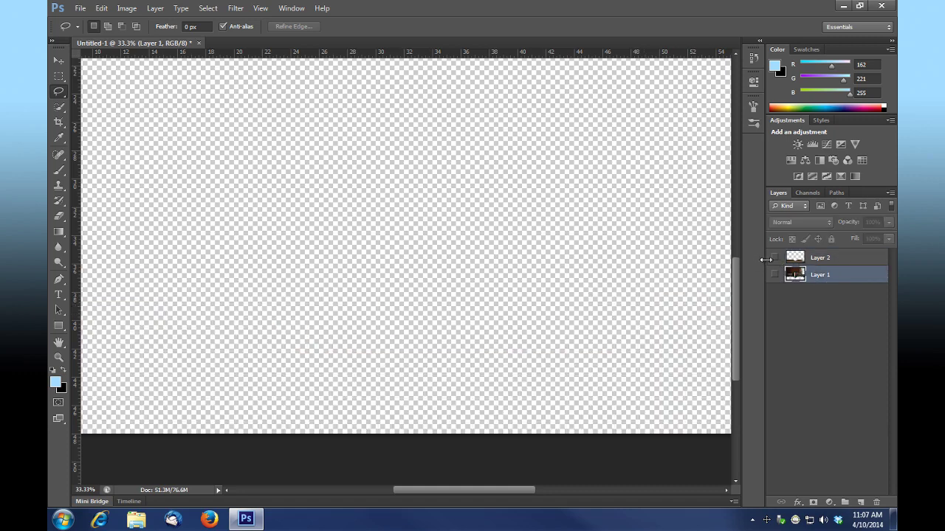
{"action": "left_click", "coordinate": [773, 275]}
Trace the full outline of the can with the Lasso tool and cut it from Layer 1 onto its own layer.
{"action": "left_click_drag", "start_coordinate": [544, 183], "coordinate": [502, 346]}
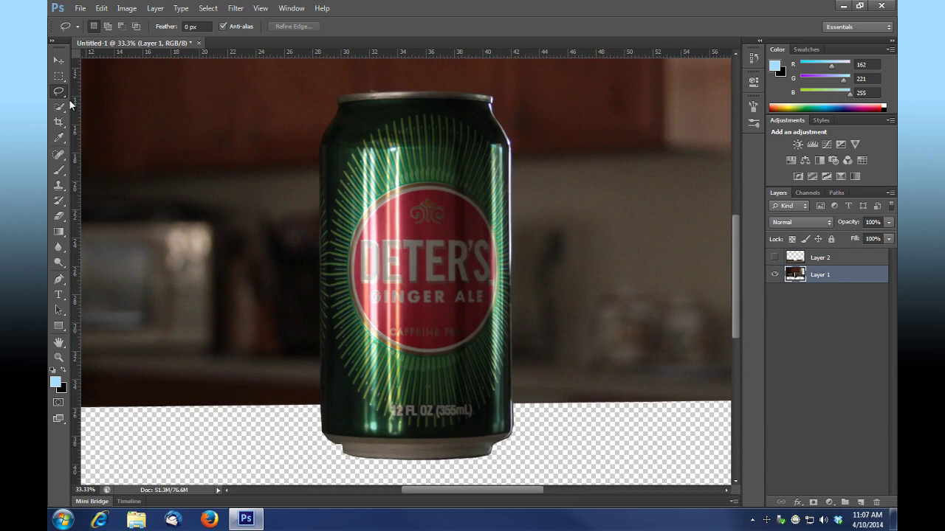
{"action": "left_click", "coordinate": [59, 357]}
{"action": "left_click_drag", "start_coordinate": [487, 362], "coordinate": [544, 320]}
{"action": "left_click_drag", "start_coordinate": [534, 384], "coordinate": [546, 194]}
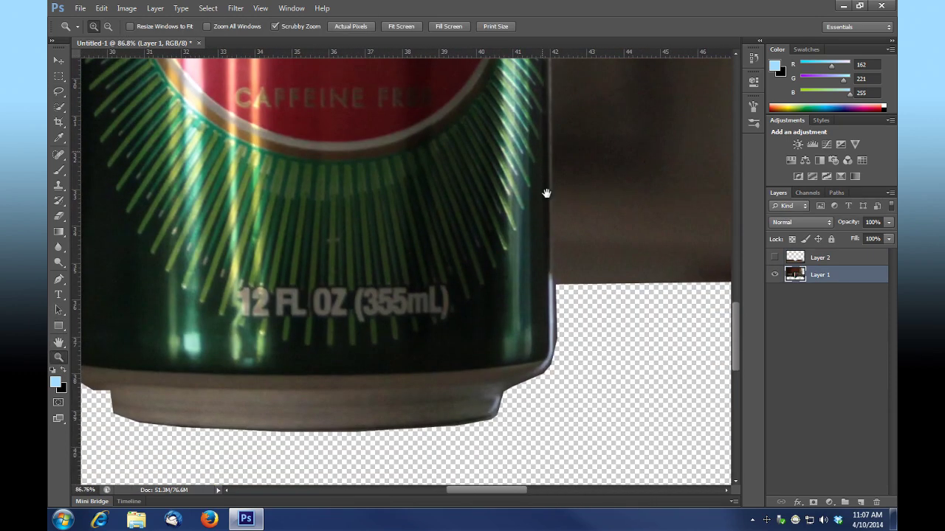
{"action": "left_click", "coordinate": [59, 92]}
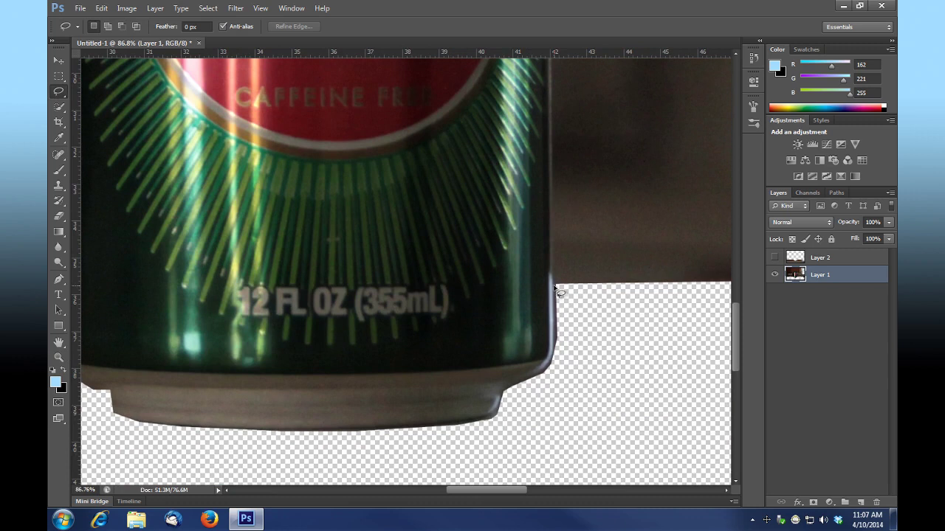
{"action": "mouse_move", "coordinate": [555, 286]}
{"action": "left_mouse_down"}
{"action": "mouse_move", "coordinate": [565, 285]}
{"action": "mouse_move", "coordinate": [569, 116]}
{"action": "mouse_move", "coordinate": [559, 129]}
{"action": "left_mouse_up"}
{"action": "scroll", "coordinate": [565, 285], "scroll_direction": "up", "scroll_amount": 2}
{"action": "scroll", "coordinate": [558, 130], "scroll_direction": "up", "scroll_amount": 6}
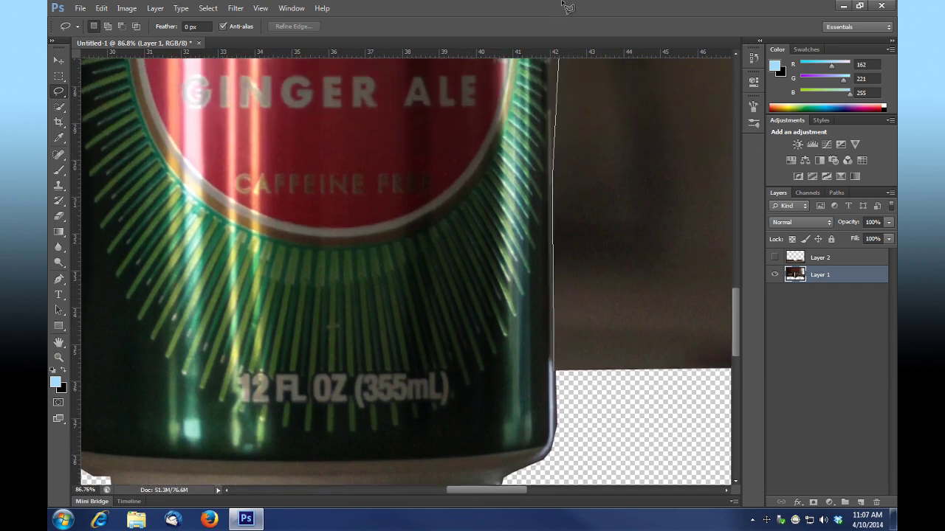
{"action": "mouse_move", "coordinate": [559, 130]}
{"action": "left_mouse_down"}
{"action": "mouse_move", "coordinate": [558, 0]}
{"action": "mouse_move", "coordinate": [552, 151]}
{"action": "mouse_move", "coordinate": [567, 1]}
{"action": "mouse_move", "coordinate": [551, 203]}
{"action": "mouse_move", "coordinate": [500, 92]}
{"action": "mouse_move", "coordinate": [517, 33]}
{"action": "mouse_move", "coordinate": [508, 127]}
{"action": "mouse_move", "coordinate": [500, 116]}
{"action": "mouse_move", "coordinate": [386, 105]}
{"action": "mouse_move", "coordinate": [83, 112]}
{"action": "mouse_move", "coordinate": [428, 111]}
{"action": "mouse_move", "coordinate": [296, 107]}
{"action": "left_mouse_up"}
{"action": "scroll", "coordinate": [558, 124], "scroll_direction": "up", "scroll_amount": 5}
{"action": "scroll", "coordinate": [559, 159], "scroll_direction": "up", "scroll_amount": 3}
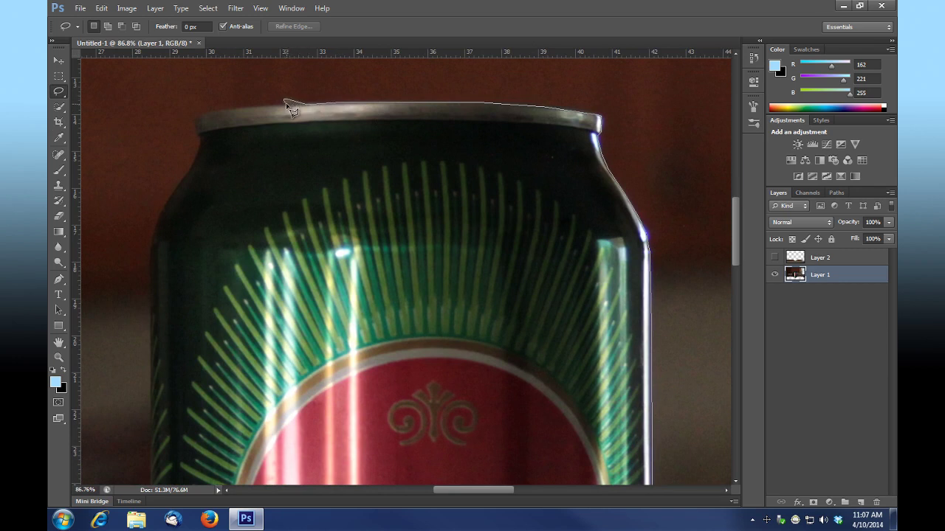
{"action": "mouse_move", "coordinate": [285, 103]}
{"action": "left_mouse_down"}
{"action": "mouse_move", "coordinate": [197, 117]}
{"action": "mouse_move", "coordinate": [207, 139]}
{"action": "mouse_move", "coordinate": [200, 130]}
{"action": "mouse_move", "coordinate": [202, 158]}
{"action": "mouse_move", "coordinate": [201, 150]}
{"action": "mouse_move", "coordinate": [152, 233]}
{"action": "mouse_move", "coordinate": [160, 223]}
{"action": "mouse_move", "coordinate": [154, 325]}
{"action": "mouse_move", "coordinate": [153, 267]}
{"action": "mouse_move", "coordinate": [202, 455]}
{"action": "mouse_move", "coordinate": [160, 360]}
{"action": "mouse_move", "coordinate": [173, 222]}
{"action": "mouse_move", "coordinate": [152, 333]}
{"action": "mouse_move", "coordinate": [184, 486]}
{"action": "mouse_move", "coordinate": [158, 375]}
{"action": "mouse_move", "coordinate": [158, 325]}
{"action": "mouse_move", "coordinate": [166, 484]}
{"action": "mouse_move", "coordinate": [169, 380]}
{"action": "mouse_move", "coordinate": [159, 321]}
{"action": "mouse_move", "coordinate": [174, 483]}
{"action": "mouse_move", "coordinate": [158, 361]}
{"action": "mouse_move", "coordinate": [161, 484]}
{"action": "mouse_move", "coordinate": [138, 412]}
{"action": "mouse_move", "coordinate": [181, 468]}
{"action": "mouse_move", "coordinate": [599, 475]}
{"action": "mouse_move", "coordinate": [677, 413]}
{"action": "mouse_move", "coordinate": [655, 304]}
{"action": "left_mouse_up"}
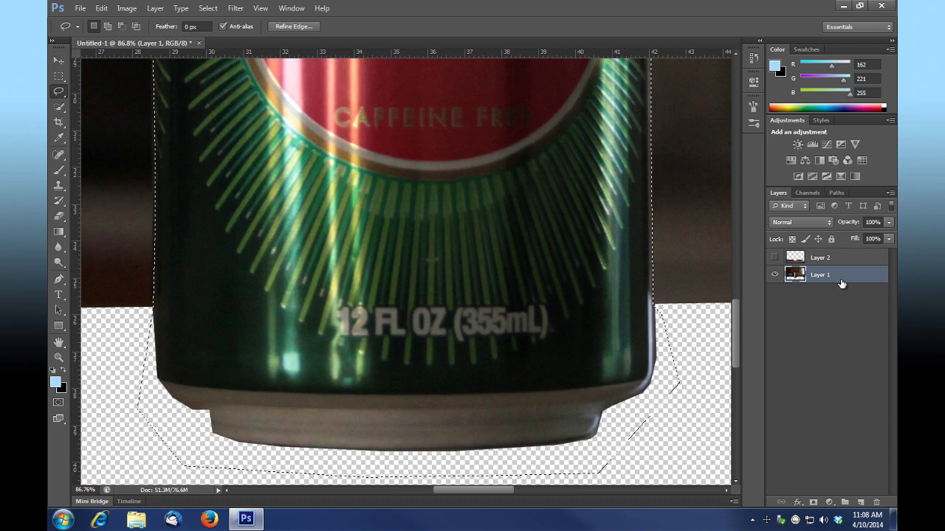
{"action": "right_click", "coordinate": [468, 264]}
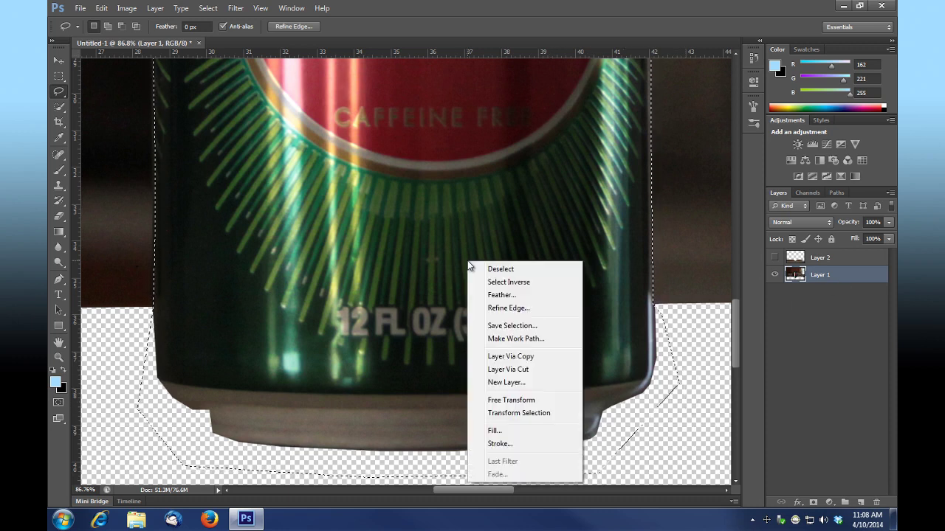
{"action": "left_click", "coordinate": [538, 369]}
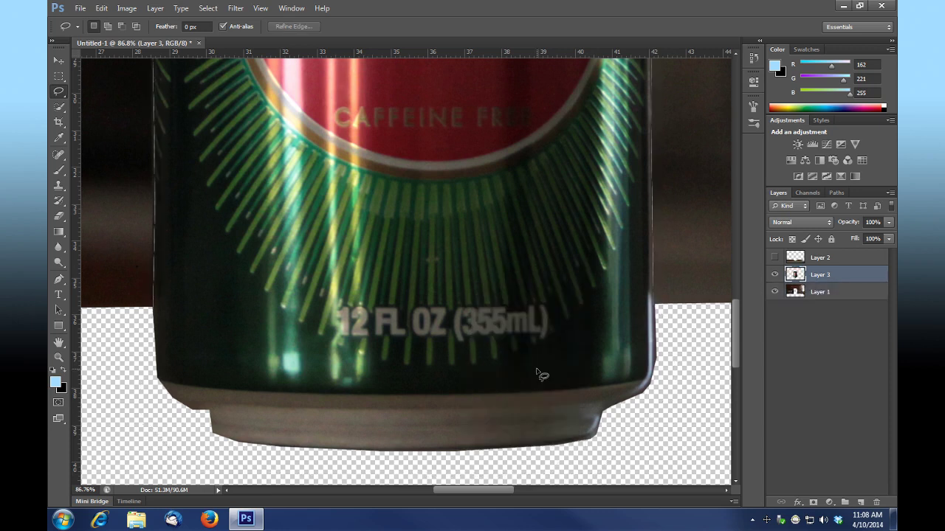
Fit the whole image on screen and check the can cutout and the kitchen background layer one at a time.
{"action": "left_click", "coordinate": [775, 291]}
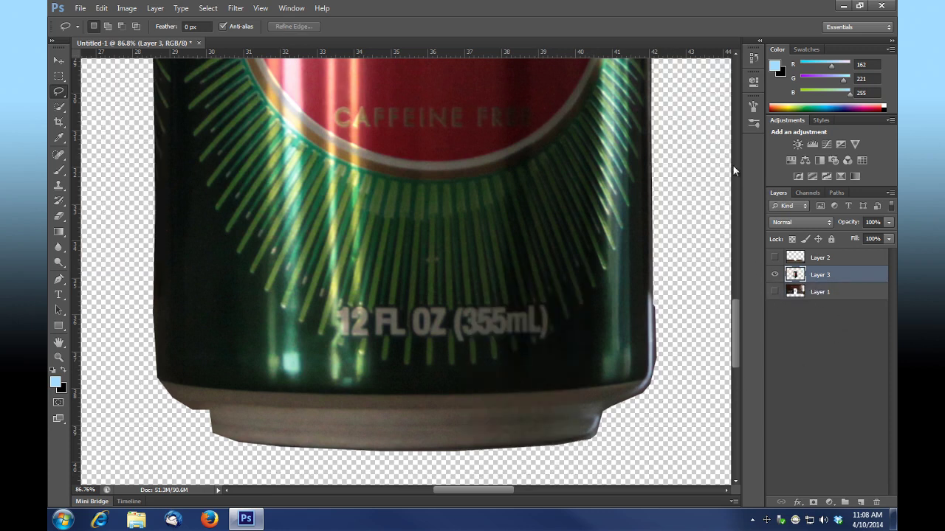
{"action": "left_click", "coordinate": [59, 357]}
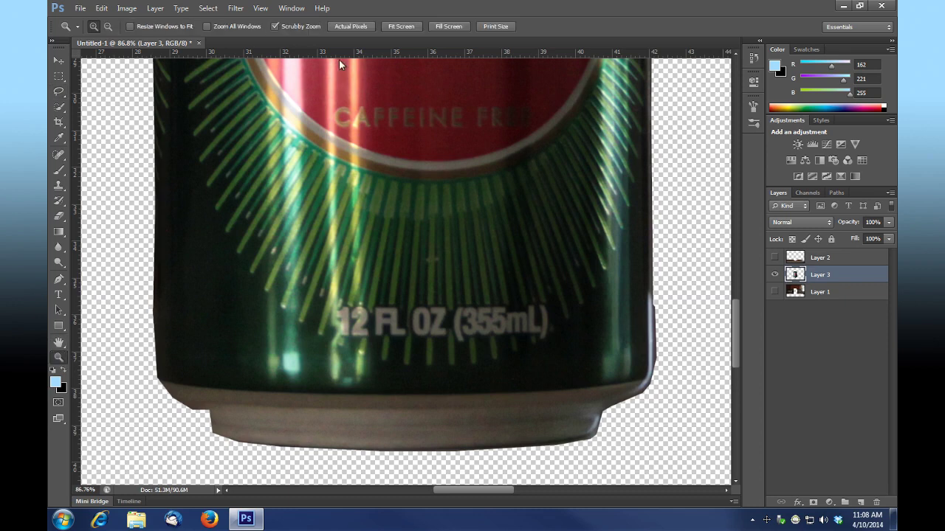
{"action": "left_click", "coordinate": [399, 27]}
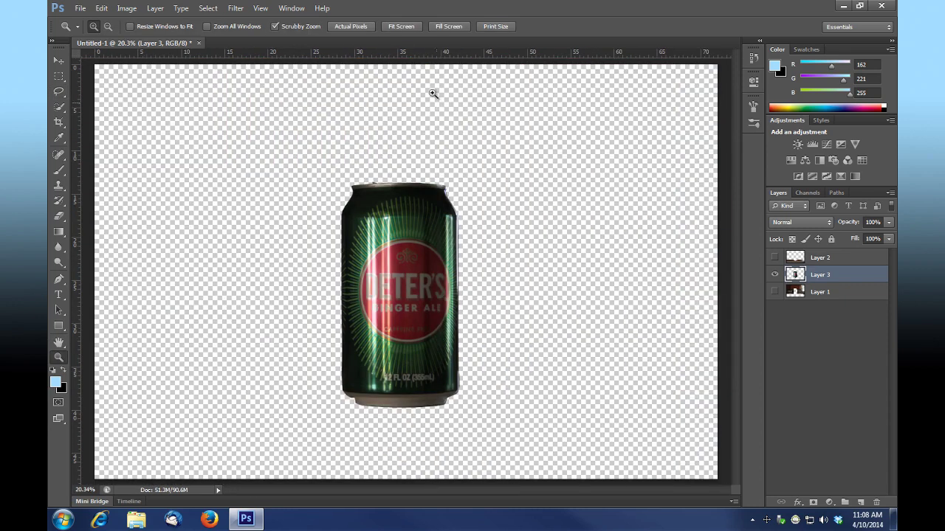
{"action": "left_click", "coordinate": [775, 274]}
{"action": "left_click", "coordinate": [774, 292]}
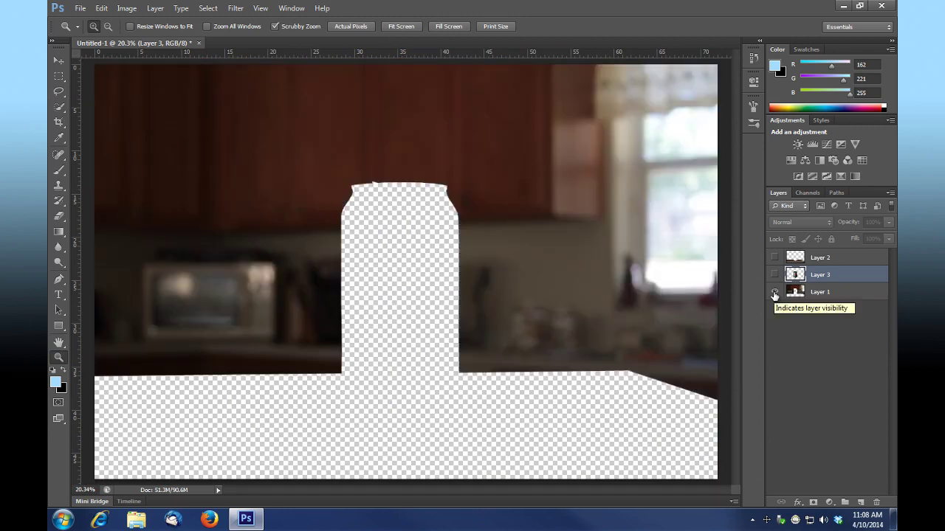
Show only the countertop layer and rename it "foreground".
{"action": "left_click", "coordinate": [774, 257]}
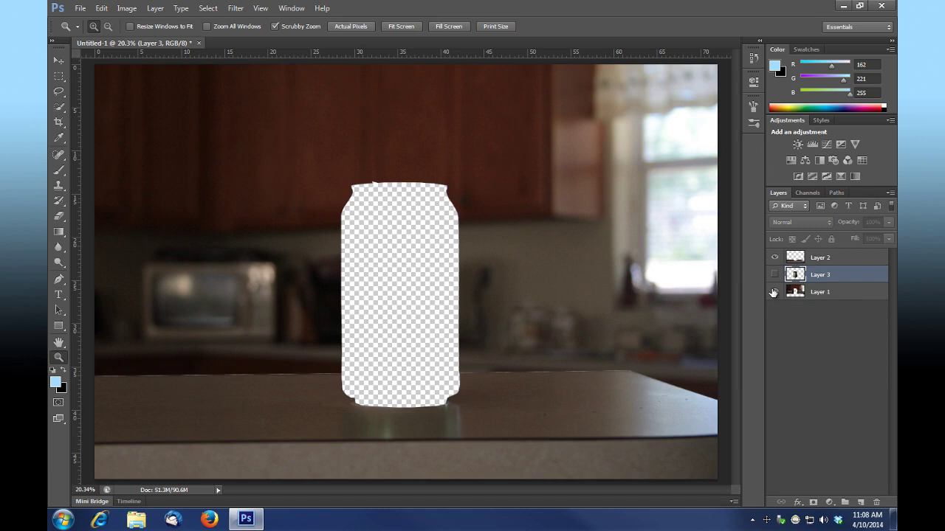
{"action": "left_click", "coordinate": [774, 293]}
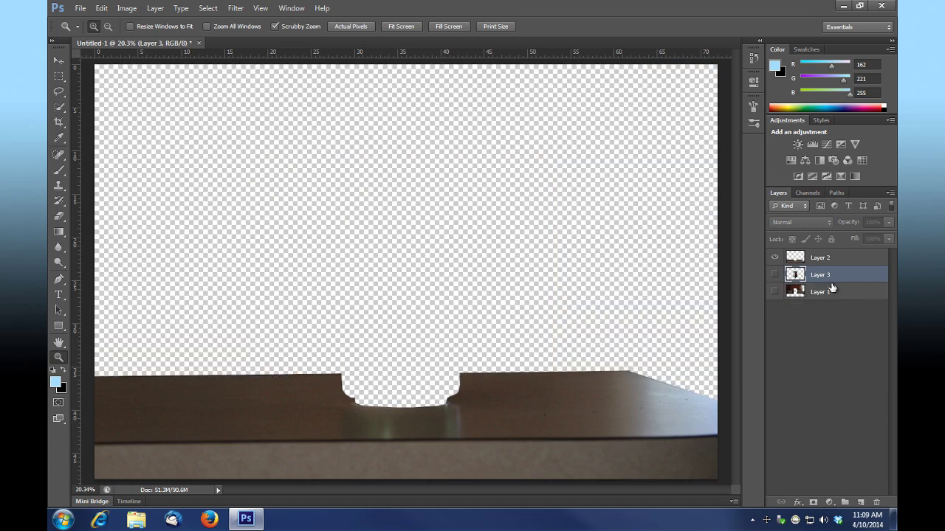
{"action": "left_click", "coordinate": [825, 257]}
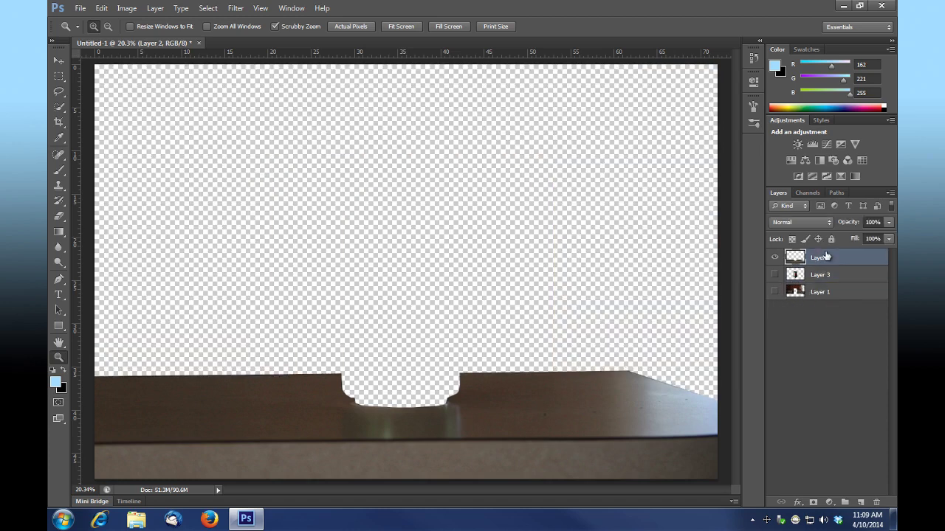
{"action": "double_click", "coordinate": [820, 258]}
{"action": "key", "text": "Return"}
Show only the layer with the cut-out can and rename it "can".
{"action": "left_click", "coordinate": [775, 258]}
{"action": "left_click", "coordinate": [774, 276]}
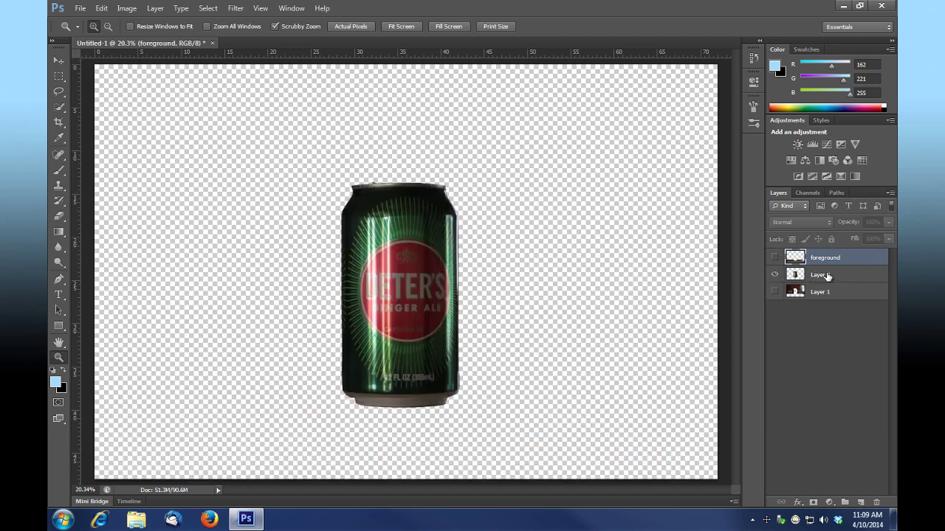
{"action": "double_click", "coordinate": [821, 274]}
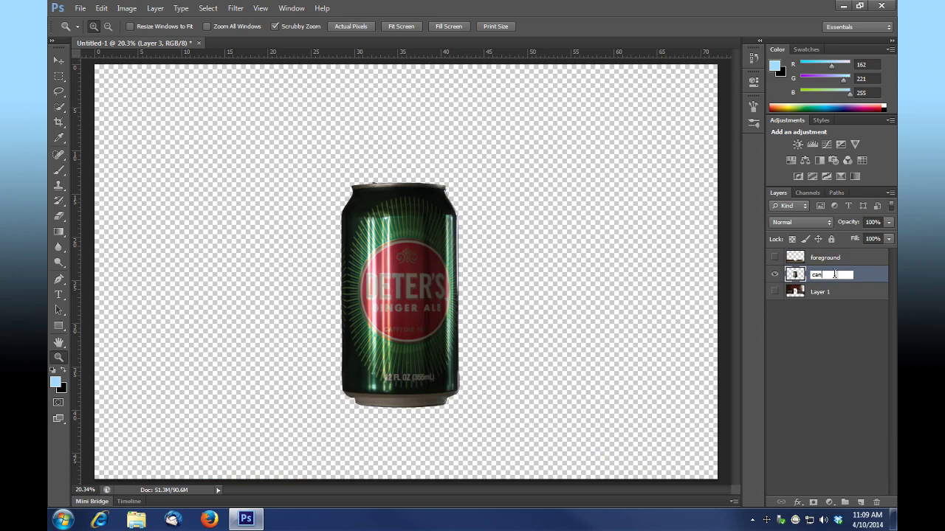
{"action": "type", "text": "can"}
{"action": "key", "text": "Return"}
Show only Layer 1 with the kitchen and rename it "backgrund".
{"action": "left_click", "coordinate": [820, 292]}
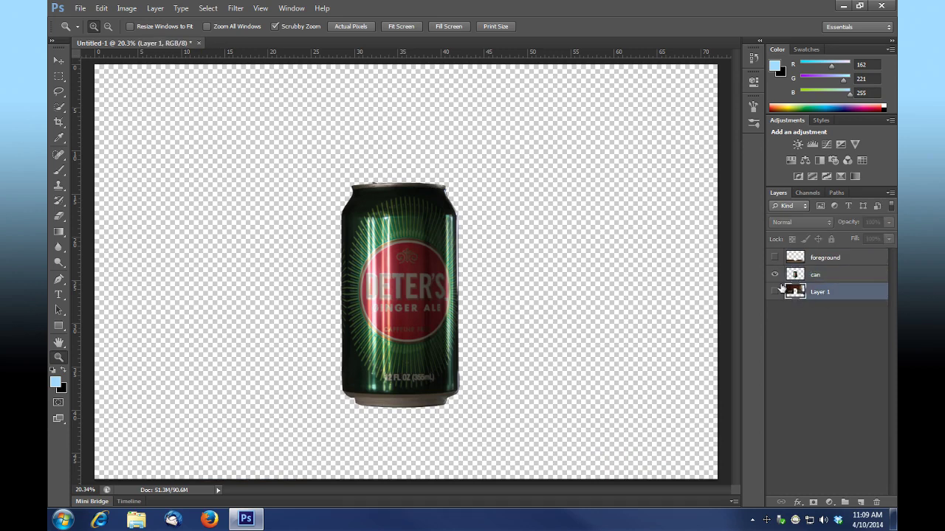
{"action": "left_click", "coordinate": [774, 274]}
{"action": "left_click", "coordinate": [774, 292]}
{"action": "double_click", "coordinate": [821, 291]}
{"action": "type", "text": "back"}
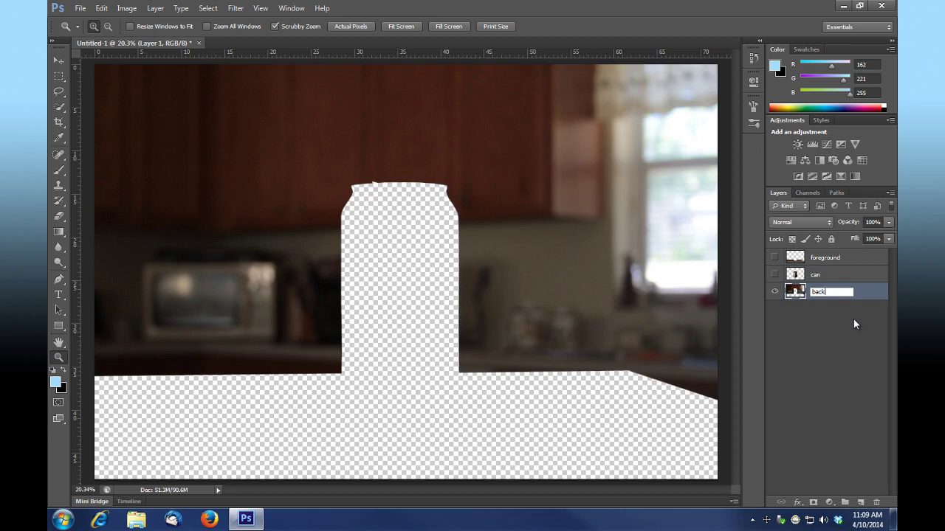
{"action": "type", "text": "grund"}
{"action": "key", "text": "Return"}
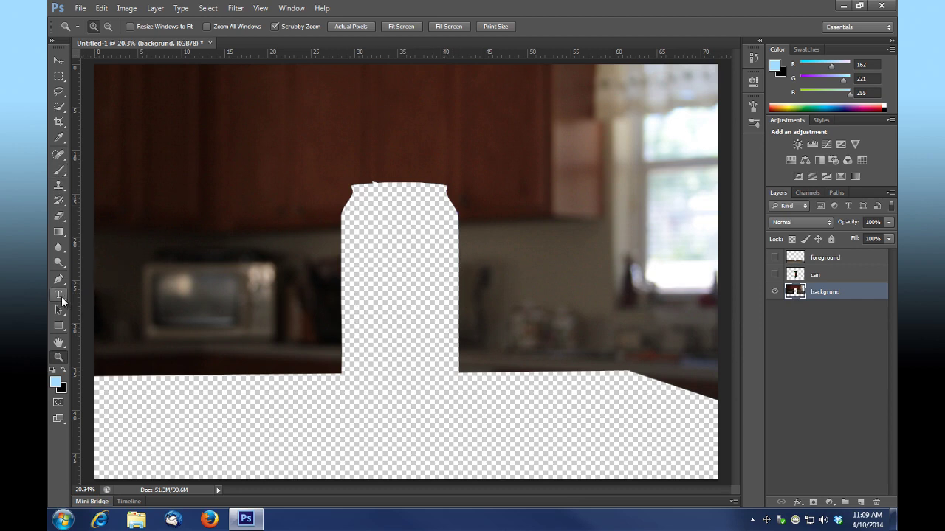
Extend the kitchen background inward around the edges of the can-shaped hole using the Clone Stamp with a 137 px brush.
{"action": "left_click", "coordinate": [59, 185]}
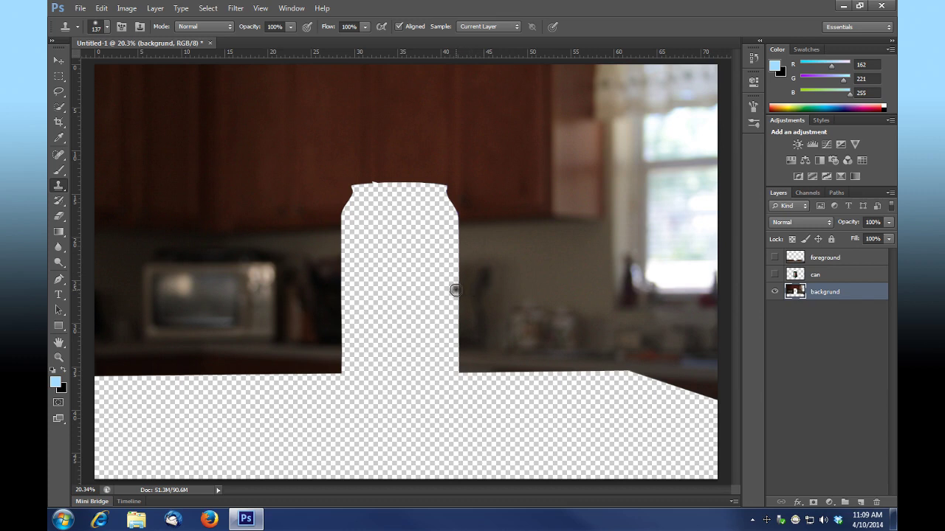
{"action": "mouse_move", "coordinate": [457, 293]}
{"action": "left_mouse_down"}
{"action": "mouse_move", "coordinate": [457, 238]}
{"action": "mouse_move", "coordinate": [459, 370]}
{"action": "left_mouse_up"}
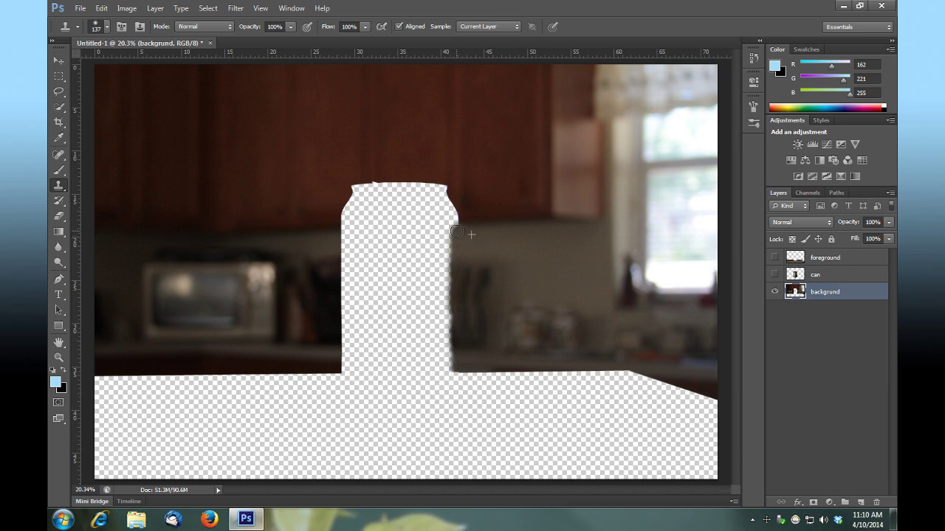
{"action": "mouse_move", "coordinate": [455, 221]}
{"action": "left_mouse_down"}
{"action": "mouse_move", "coordinate": [445, 186]}
{"action": "mouse_move", "coordinate": [457, 215]}
{"action": "mouse_move", "coordinate": [435, 166]}
{"action": "left_mouse_up"}
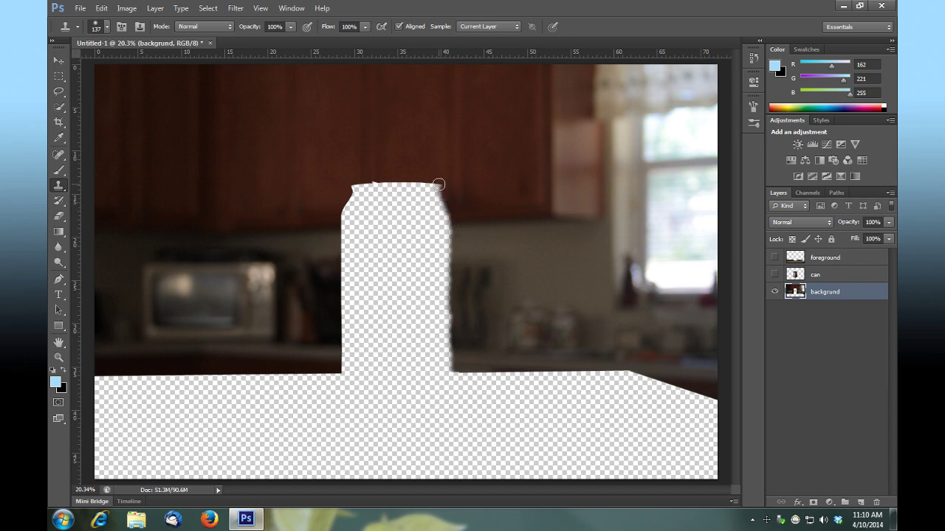
{"action": "mouse_move", "coordinate": [438, 186]}
{"action": "left_mouse_down"}
{"action": "mouse_move", "coordinate": [398, 185]}
{"action": "mouse_move", "coordinate": [426, 185]}
{"action": "mouse_move", "coordinate": [350, 190]}
{"action": "mouse_move", "coordinate": [443, 192]}
{"action": "mouse_move", "coordinate": [344, 201]}
{"action": "mouse_move", "coordinate": [358, 199]}
{"action": "mouse_move", "coordinate": [344, 203]}
{"action": "mouse_move", "coordinate": [341, 220]}
{"action": "mouse_move", "coordinate": [361, 196]}
{"action": "mouse_move", "coordinate": [343, 215]}
{"action": "mouse_move", "coordinate": [345, 304]}
{"action": "mouse_move", "coordinate": [340, 331]}
{"action": "mouse_move", "coordinate": [336, 307]}
{"action": "mouse_move", "coordinate": [340, 338]}
{"action": "mouse_move", "coordinate": [326, 342]}
{"action": "mouse_move", "coordinate": [345, 346]}
{"action": "mouse_move", "coordinate": [344, 332]}
{"action": "mouse_move", "coordinate": [341, 369]}
{"action": "mouse_move", "coordinate": [365, 193]}
{"action": "left_mouse_up"}
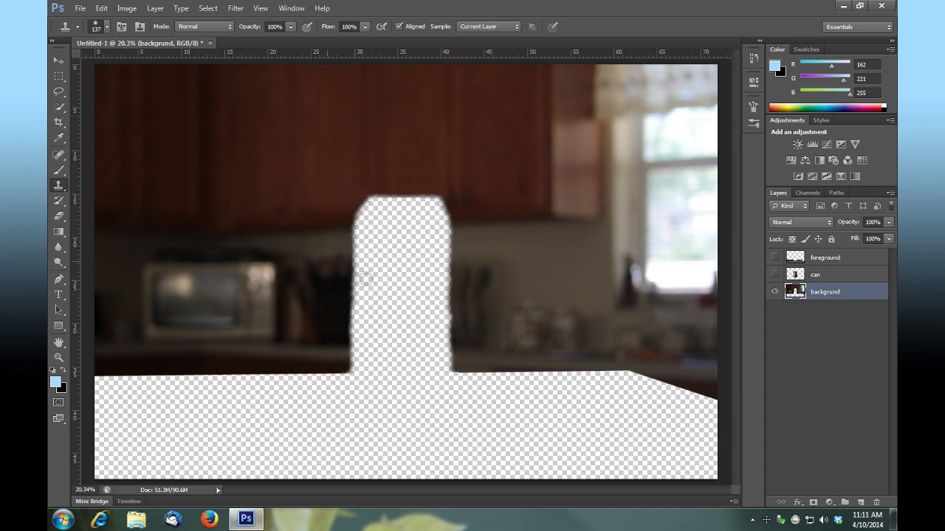
Show the can and foreground layers to check the composite against the extended background, and hide both again.
{"action": "left_click", "coordinate": [775, 276]}
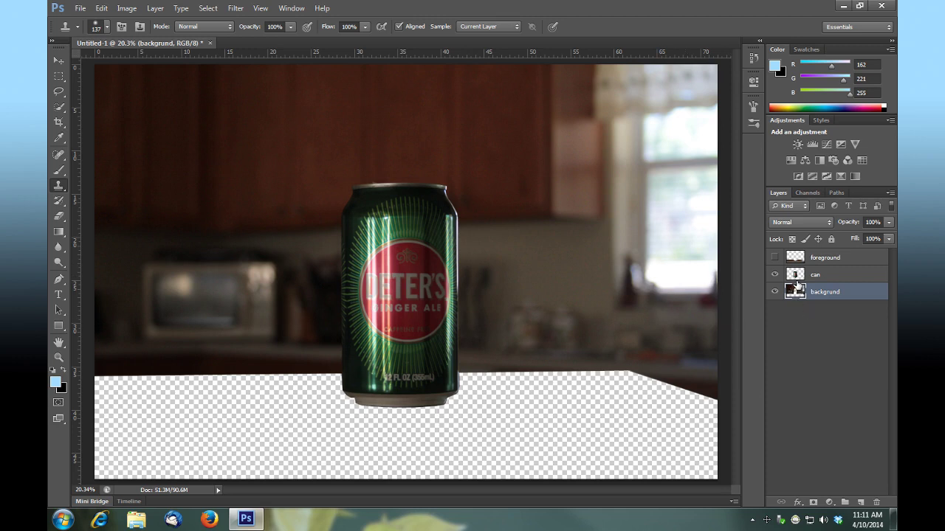
{"action": "left_click", "coordinate": [774, 257]}
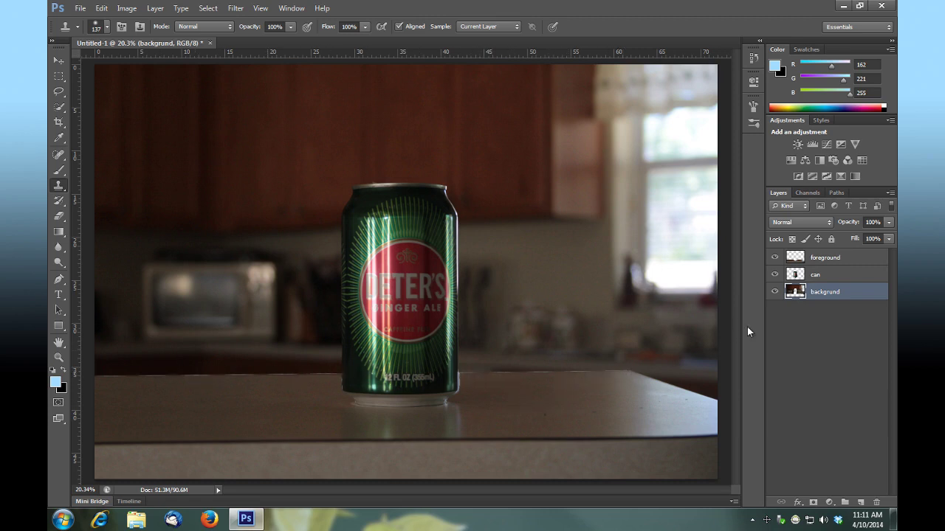
{"action": "left_click", "coordinate": [774, 275]}
{"action": "left_click", "coordinate": [775, 258]}
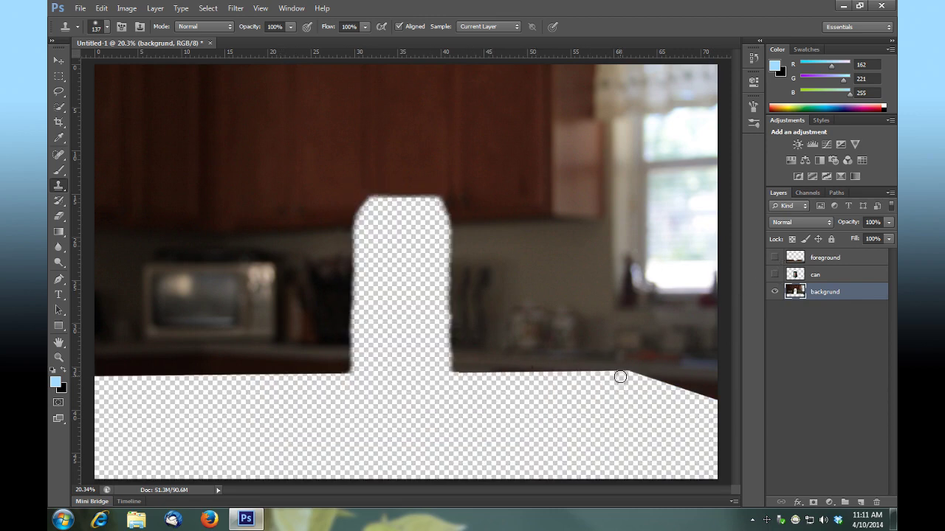
Clone the kitchen background downward past the countertop edge on the right of the can-shaped hole.
{"action": "mouse_move", "coordinate": [687, 379]}
{"action": "left_mouse_down"}
{"action": "mouse_move", "coordinate": [656, 379]}
{"action": "mouse_move", "coordinate": [699, 381]}
{"action": "mouse_move", "coordinate": [673, 384]}
{"action": "mouse_move", "coordinate": [697, 384]}
{"action": "mouse_move", "coordinate": [682, 386]}
{"action": "mouse_move", "coordinate": [696, 395]}
{"action": "mouse_move", "coordinate": [717, 390]}
{"action": "mouse_move", "coordinate": [699, 395]}
{"action": "mouse_move", "coordinate": [716, 400]}
{"action": "mouse_move", "coordinate": [667, 376]}
{"action": "mouse_move", "coordinate": [603, 372]}
{"action": "mouse_move", "coordinate": [679, 382]}
{"action": "left_mouse_up"}
{"action": "left_click", "coordinate": [667, 376], "text": "alt"}
{"action": "left_click", "coordinate": [608, 371], "text": "alt"}
{"action": "left_click_drag", "start_coordinate": [596, 374], "coordinate": [638, 374]}
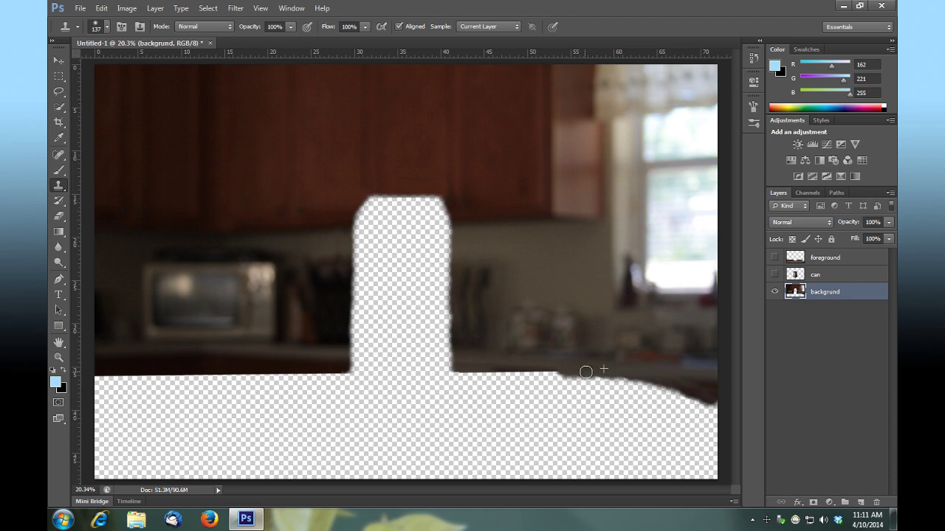
{"action": "mouse_move", "coordinate": [558, 369]}
{"action": "left_mouse_down"}
{"action": "mouse_move", "coordinate": [455, 371]}
{"action": "mouse_move", "coordinate": [631, 375]}
{"action": "left_mouse_up"}
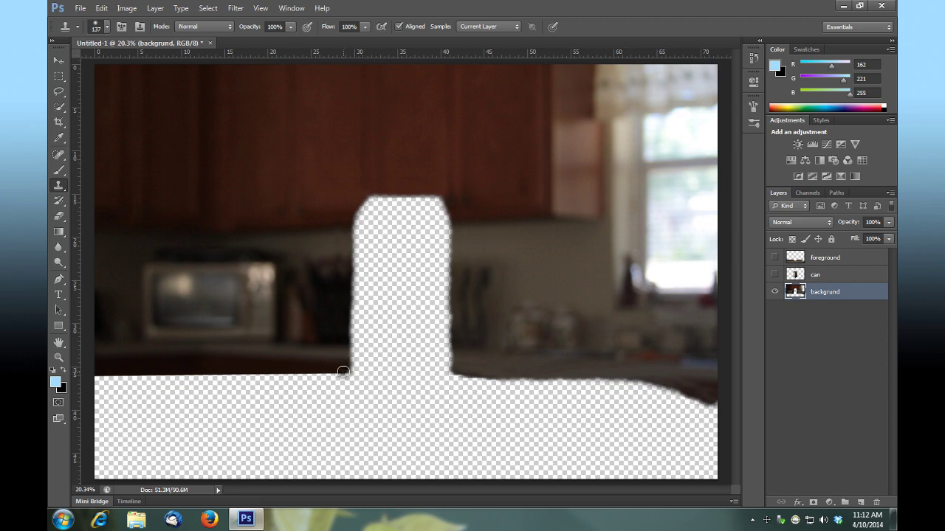
Clone the dark kitchen background downward past the countertop edge on the left of the can-shaped hole.
{"action": "mouse_move", "coordinate": [347, 375]}
{"action": "left_mouse_down"}
{"action": "mouse_move", "coordinate": [250, 375]}
{"action": "mouse_move", "coordinate": [289, 374]}
{"action": "mouse_move", "coordinate": [256, 375]}
{"action": "left_mouse_up"}
{"action": "mouse_move", "coordinate": [239, 371]}
{"action": "left_mouse_down"}
{"action": "mouse_move", "coordinate": [342, 376]}
{"action": "mouse_move", "coordinate": [205, 372]}
{"action": "mouse_move", "coordinate": [224, 367]}
{"action": "mouse_move", "coordinate": [217, 378]}
{"action": "mouse_move", "coordinate": [145, 376]}
{"action": "left_mouse_up"}
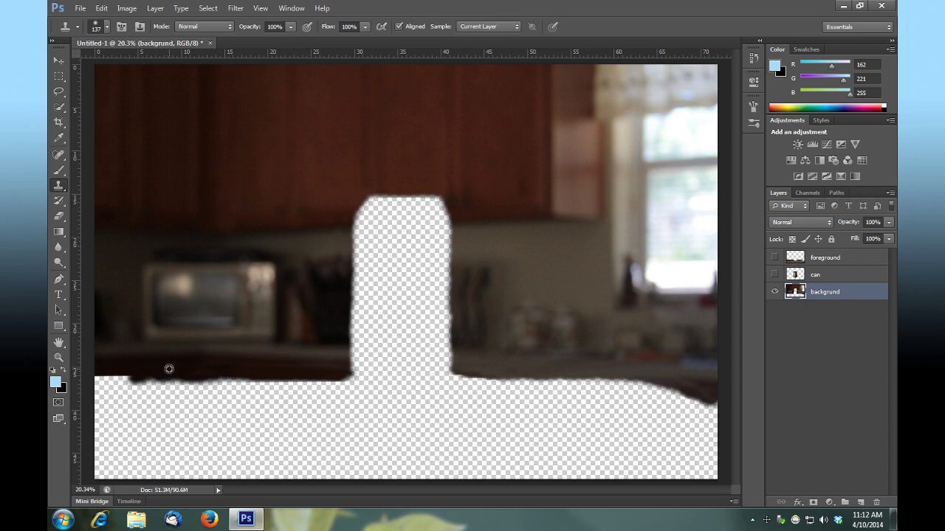
{"action": "mouse_move", "coordinate": [139, 378]}
{"action": "left_mouse_down"}
{"action": "mouse_move", "coordinate": [93, 376]}
{"action": "mouse_move", "coordinate": [280, 380]}
{"action": "mouse_move", "coordinate": [125, 378]}
{"action": "left_mouse_up"}
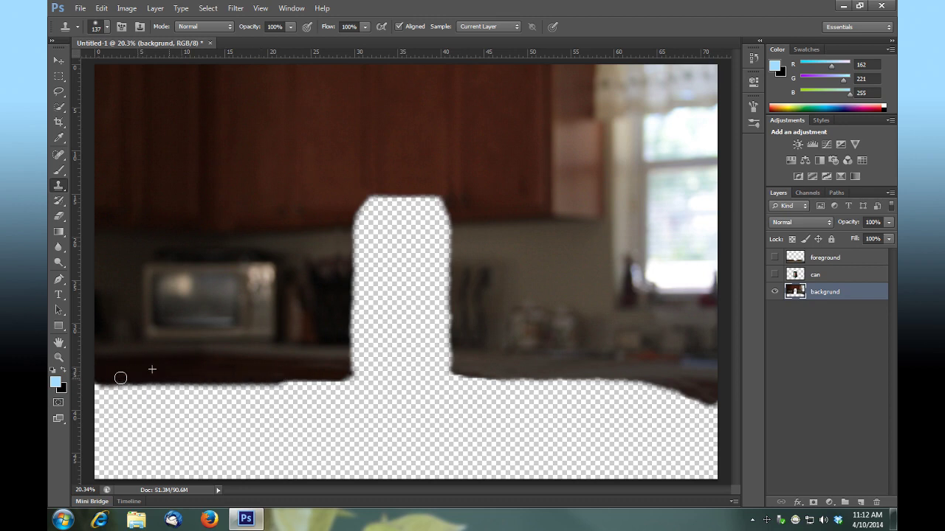
Show the can and foreground layers and save the layered document to the Desktop as CAN in Photoshop format with maximized compatibility.
{"action": "left_click", "coordinate": [774, 275]}
{"action": "left_click", "coordinate": [775, 258]}
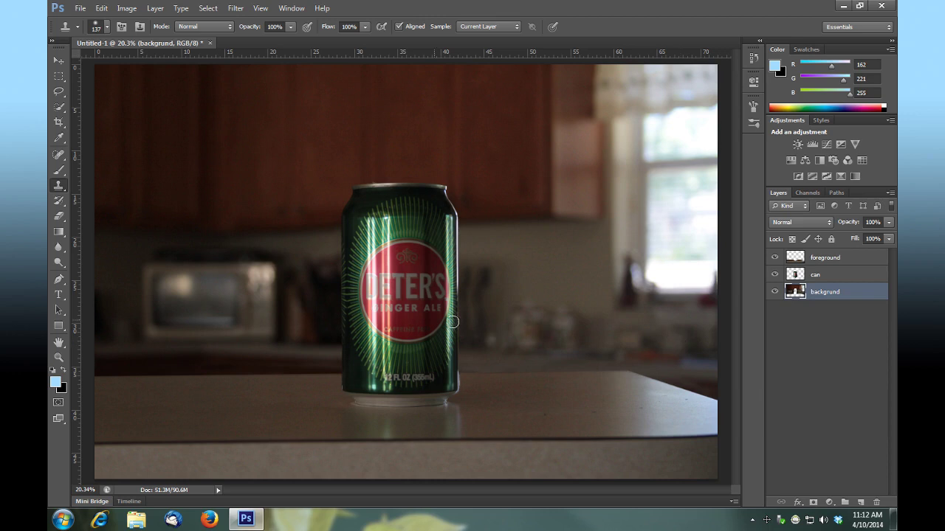
{"action": "left_click", "coordinate": [80, 9]}
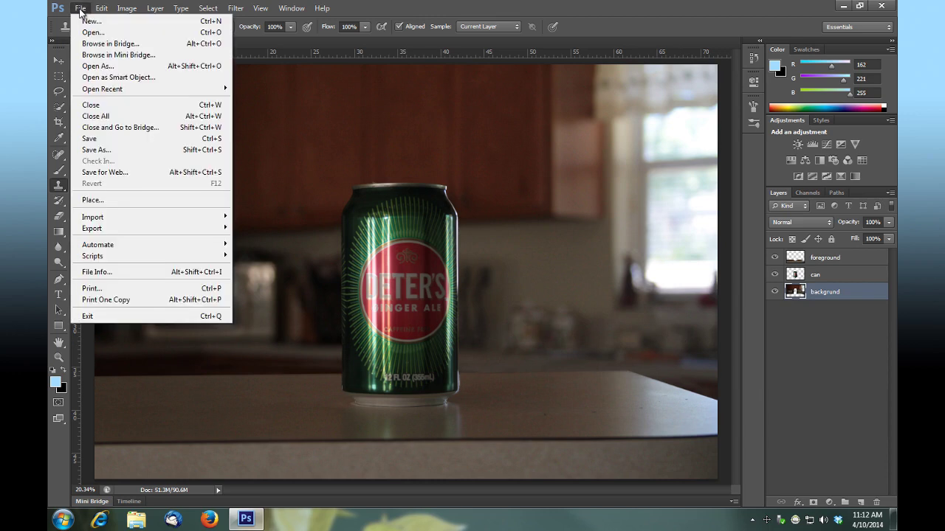
{"action": "left_click", "coordinate": [115, 141]}
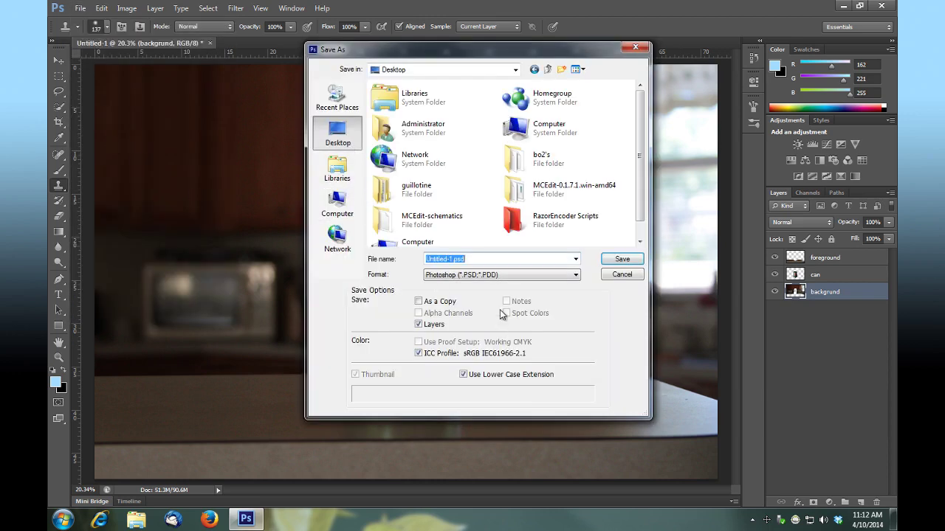
{"action": "type", "text": "CAN"}
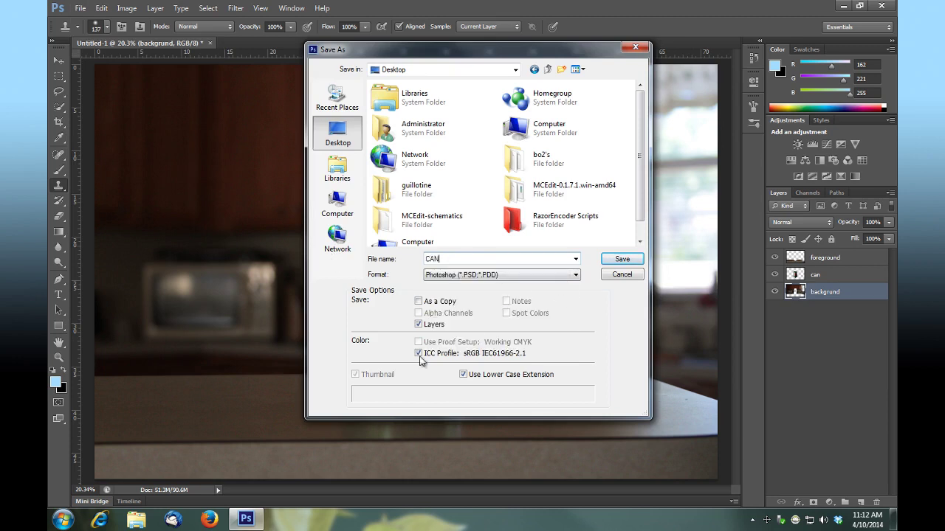
{"action": "left_click", "coordinate": [631, 263]}
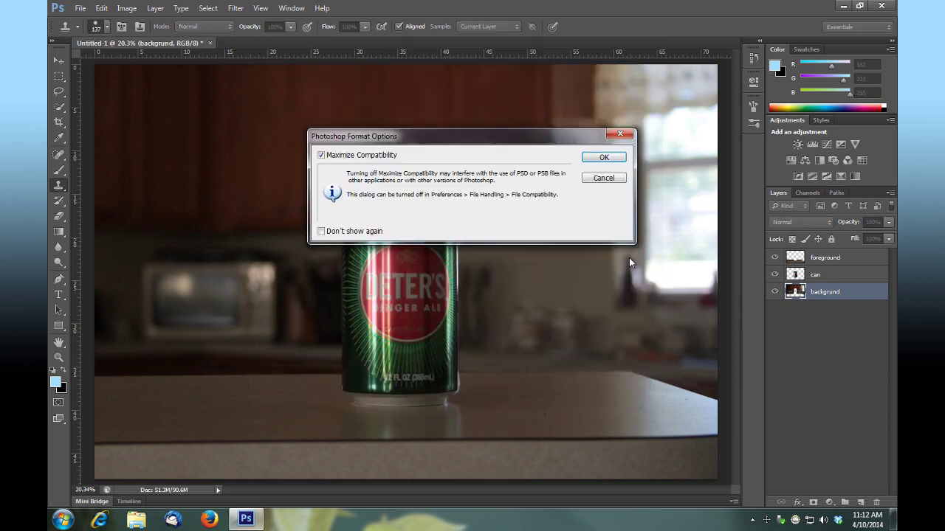
{"action": "left_click", "coordinate": [605, 156]}
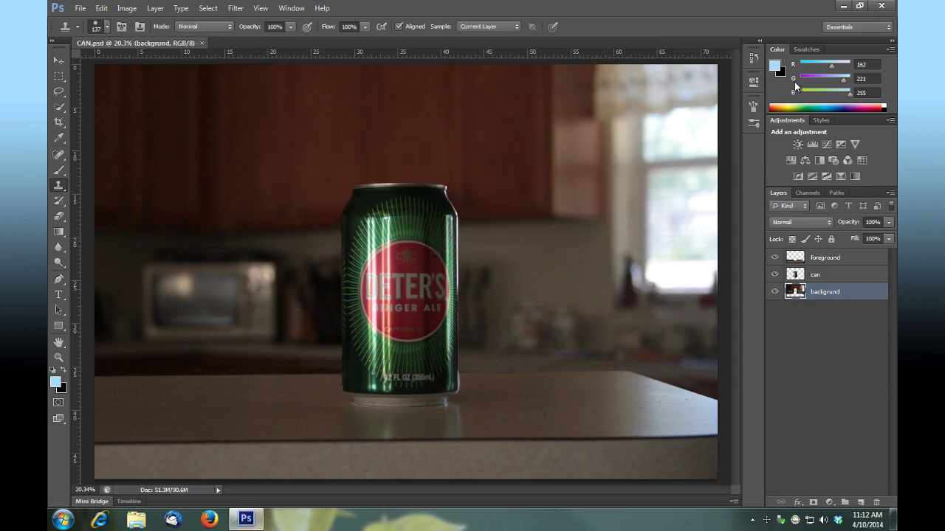
Switch to Cinema 4D and add a Background object to the empty scene.
{"action": "left_click", "coordinate": [841, 6]}
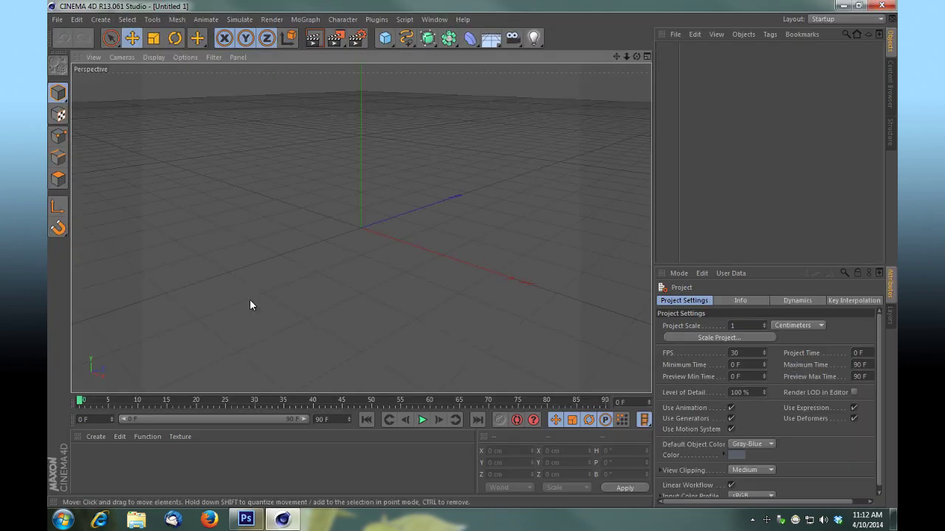
{"action": "left_click", "coordinate": [491, 38]}
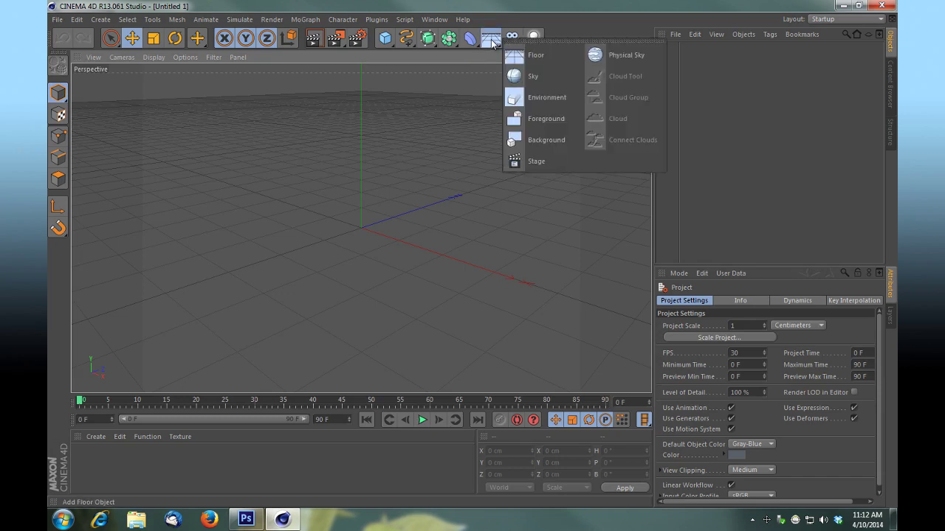
{"action": "left_click", "coordinate": [538, 141]}
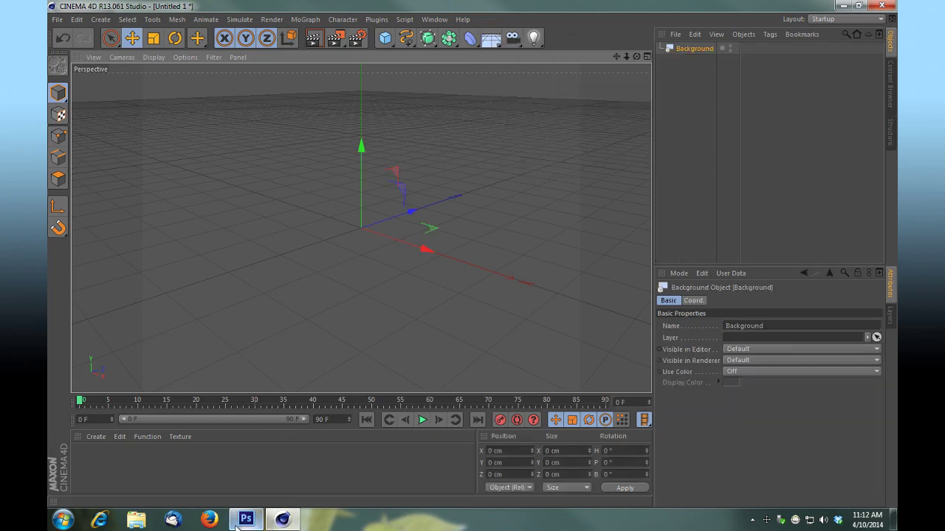
Switch to Photoshop and look up the pixel width and height of the can image.
{"action": "mouse_move", "coordinate": [246, 524]}
{"action": "left_click", "coordinate": [243, 452]}
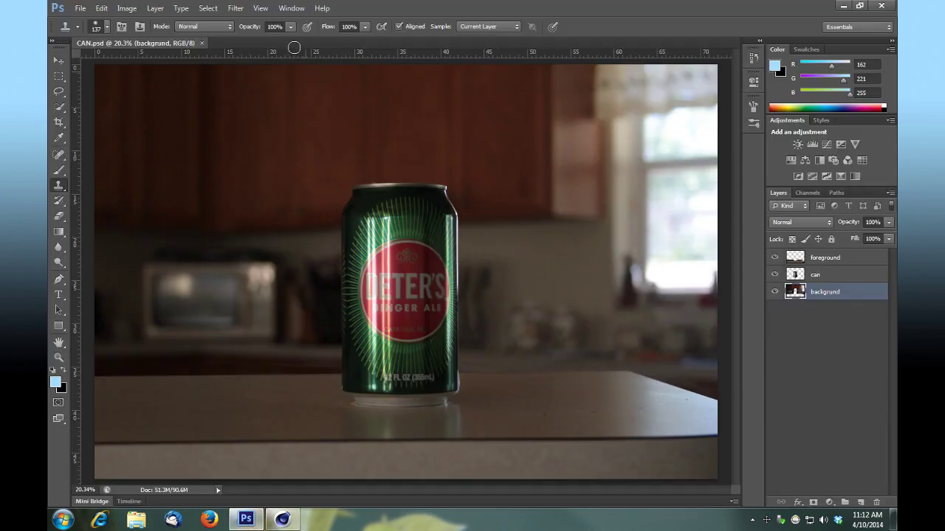
{"action": "left_click", "coordinate": [127, 10]}
{"action": "left_click", "coordinate": [148, 93]}
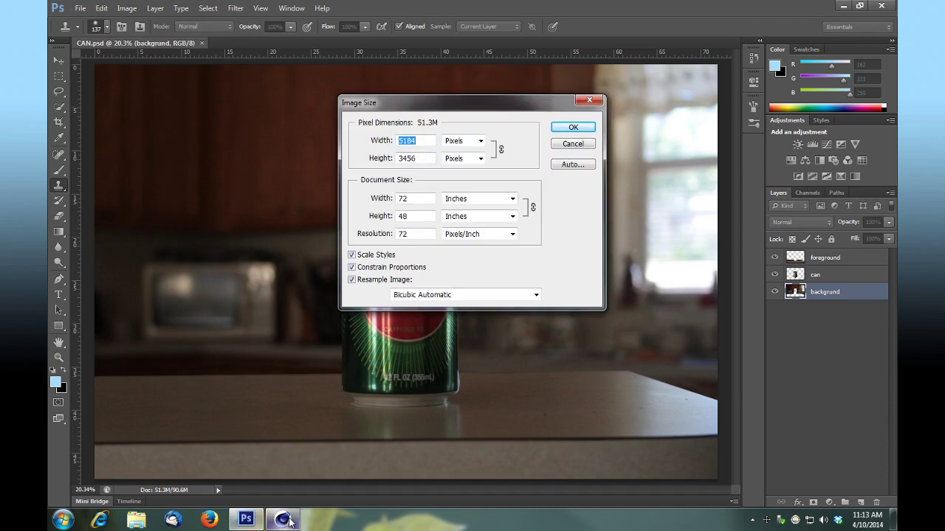
Set the Cinema 4D render output to 5184 x 3459 pixels, consulting the image size in Photoshop.
{"action": "mouse_move", "coordinate": [284, 524]}
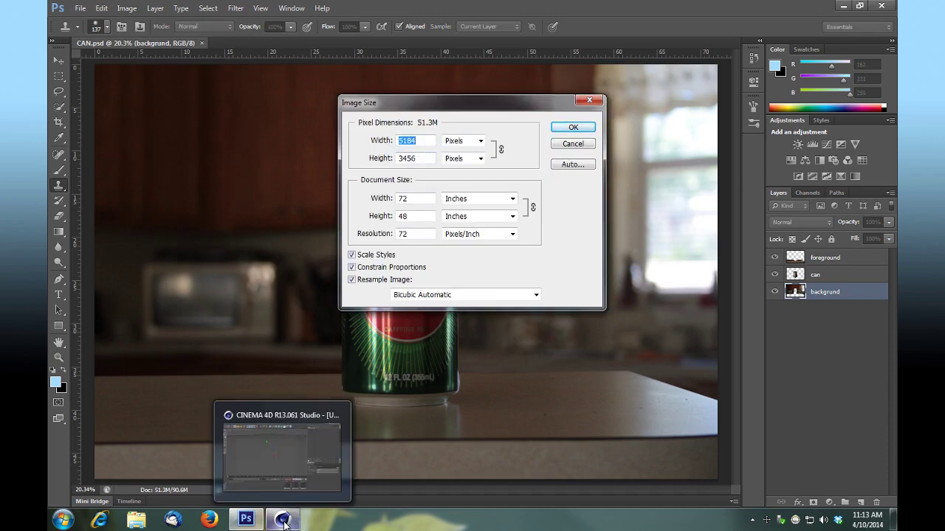
{"action": "left_click", "coordinate": [284, 524]}
{"action": "left_click", "coordinate": [357, 41]}
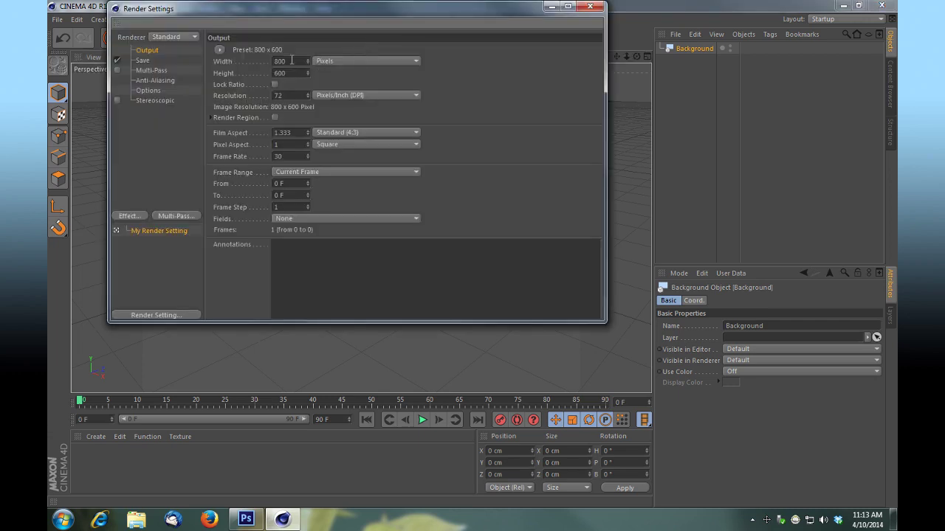
{"action": "left_click", "coordinate": [246, 521]}
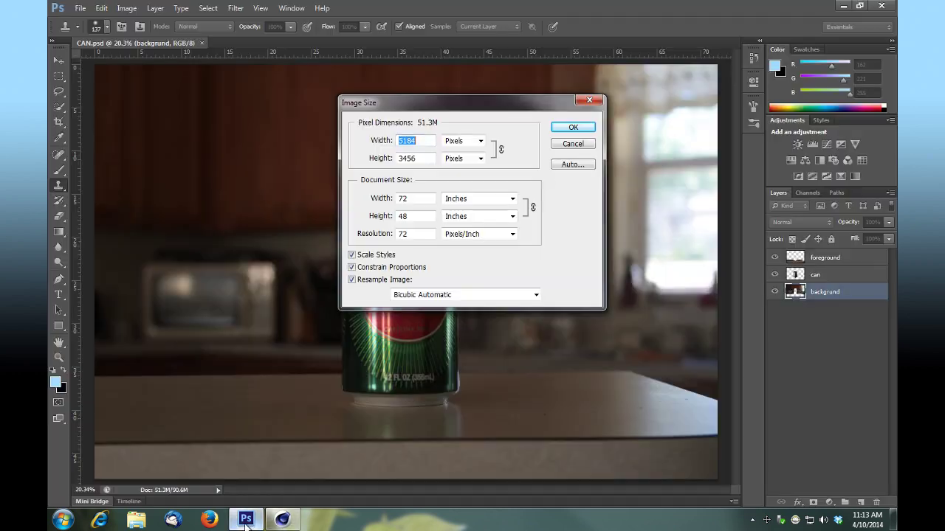
{"action": "left_click", "coordinate": [283, 521]}
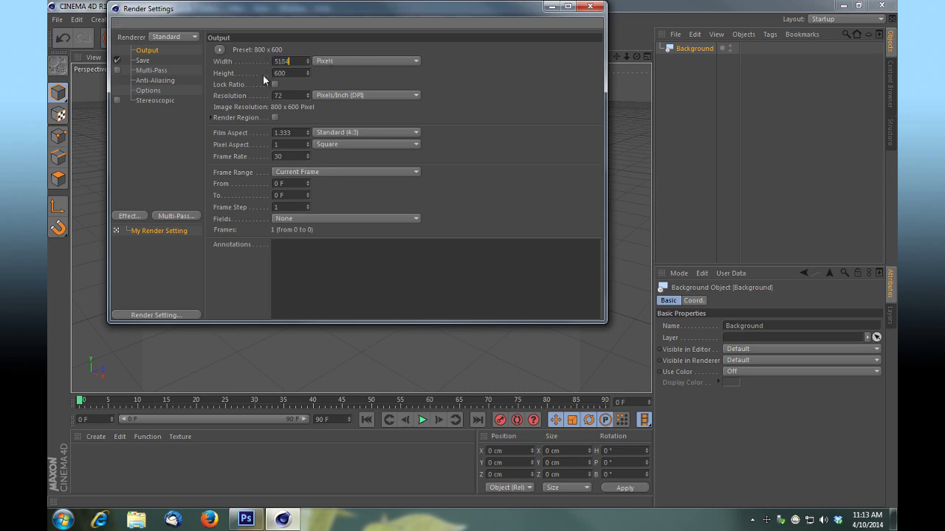
{"action": "left_click", "coordinate": [246, 520]}
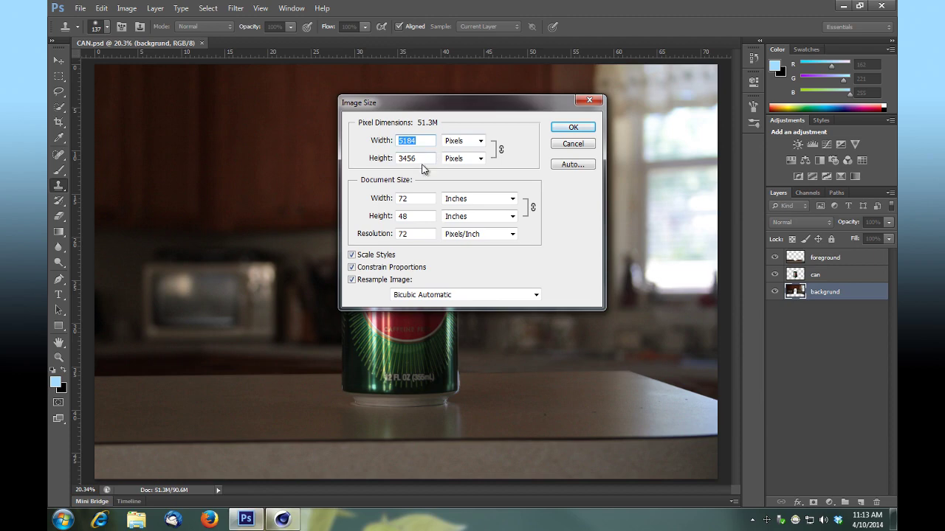
{"action": "left_click", "coordinate": [282, 519]}
{"action": "key", "text": "Tab"}
{"action": "type", "text": "3459"}
{"action": "key", "text": "shift+Tab"}
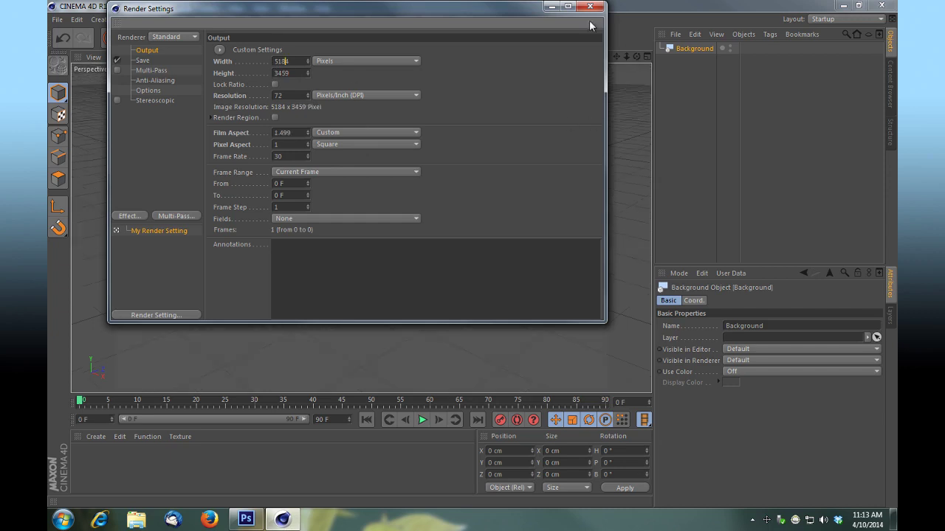
{"action": "left_click", "coordinate": [589, 6]}
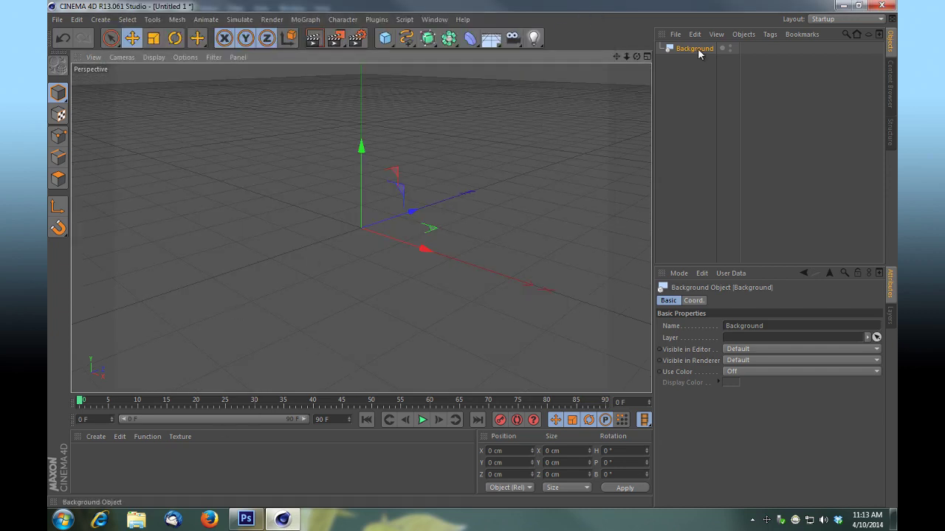
Create a new material with its Specular and Color channels disabled and its Luminance channel enabled.
{"action": "double_click", "coordinate": [102, 460]}
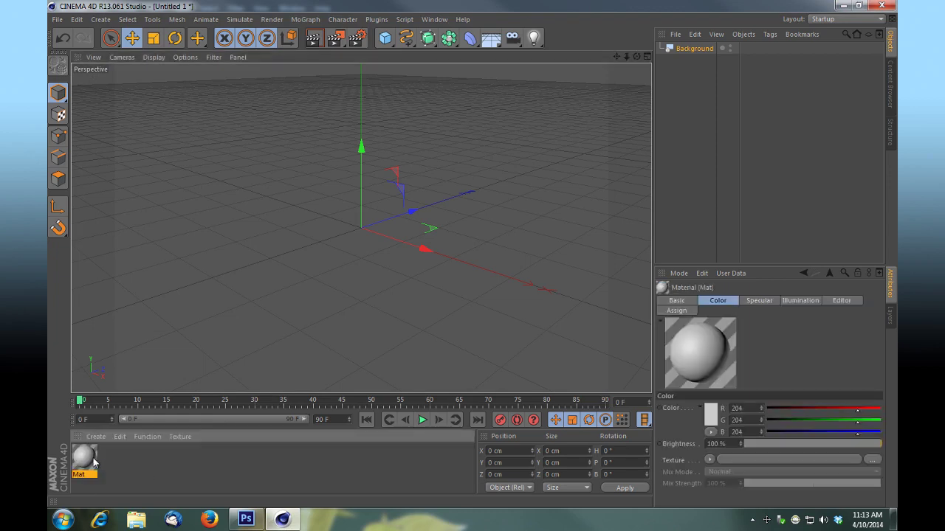
{"action": "double_click", "coordinate": [94, 463]}
{"action": "left_click", "coordinate": [287, 326]}
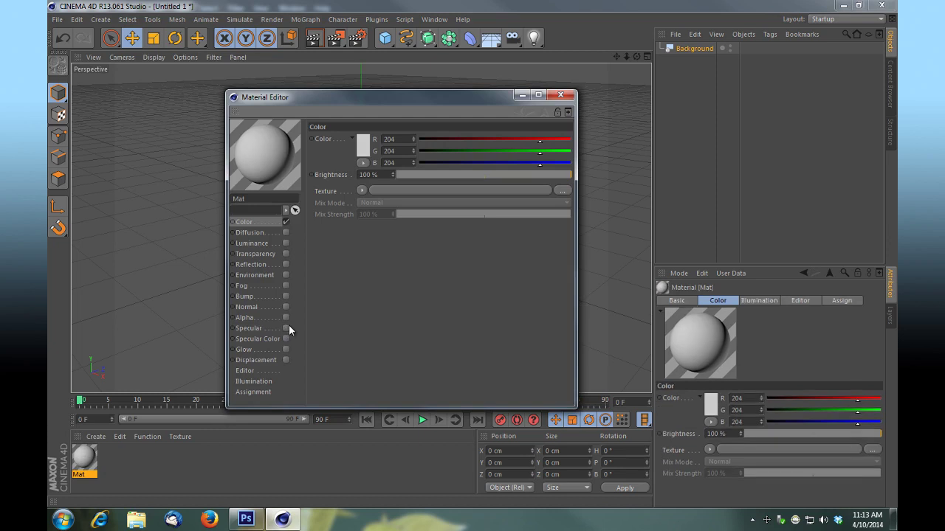
{"action": "left_click", "coordinate": [287, 222]}
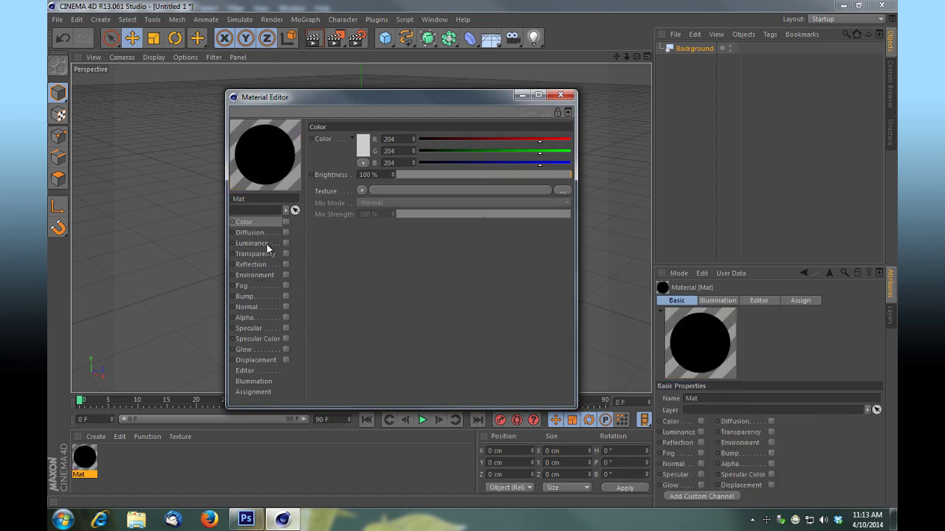
{"action": "left_click", "coordinate": [266, 243]}
{"action": "left_click", "coordinate": [286, 242]}
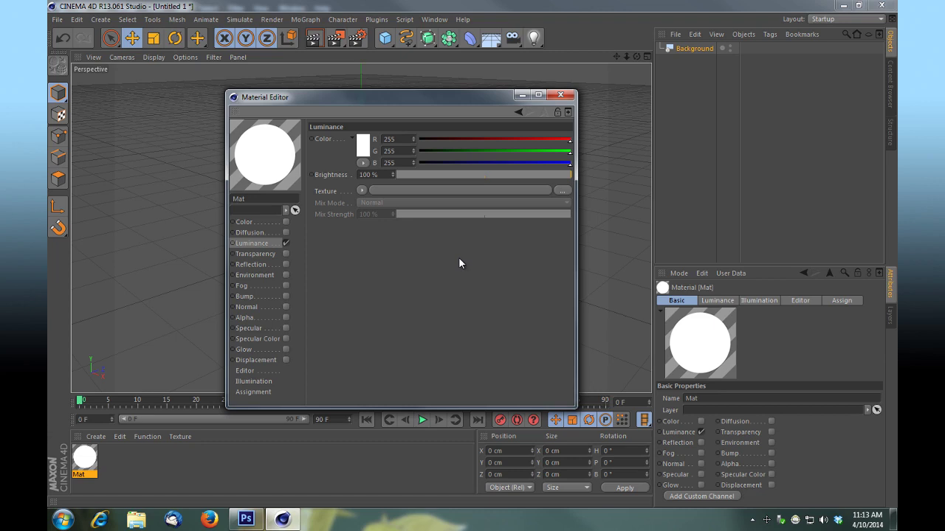
Open the file browser for the material's luminance texture and look through the Desktop for the can image.
{"action": "left_click", "coordinate": [562, 191]}
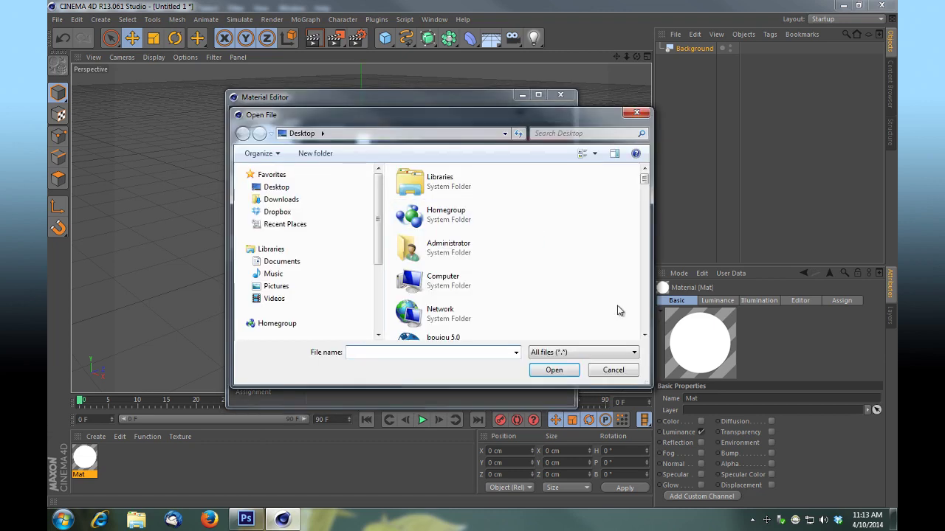
{"action": "scroll", "coordinate": [619, 311], "scroll_direction": "down", "scroll_amount": 10}
{"action": "scroll", "coordinate": [599, 303], "scroll_direction": "down", "scroll_amount": 3}
{"action": "scroll", "coordinate": [578, 303], "scroll_direction": "down", "scroll_amount": 5}
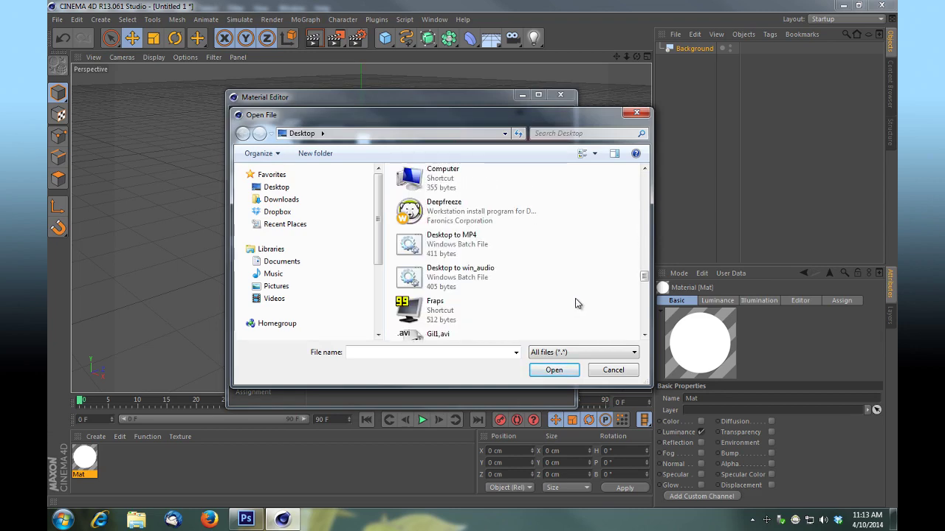
{"action": "scroll", "coordinate": [577, 303], "scroll_direction": "up", "scroll_amount": 2}
{"action": "scroll", "coordinate": [577, 304], "scroll_direction": "up", "scroll_amount": 1}
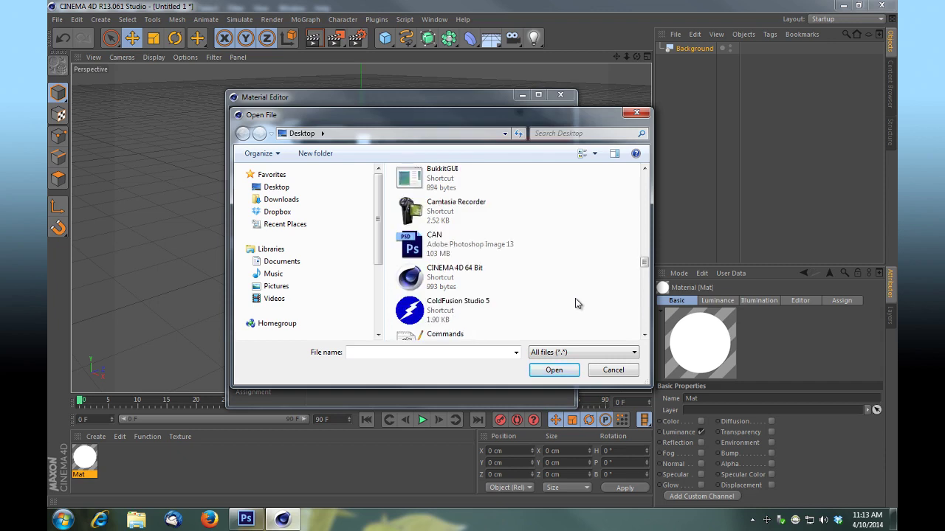
{"action": "scroll", "coordinate": [577, 304], "scroll_direction": "down", "scroll_amount": 5}
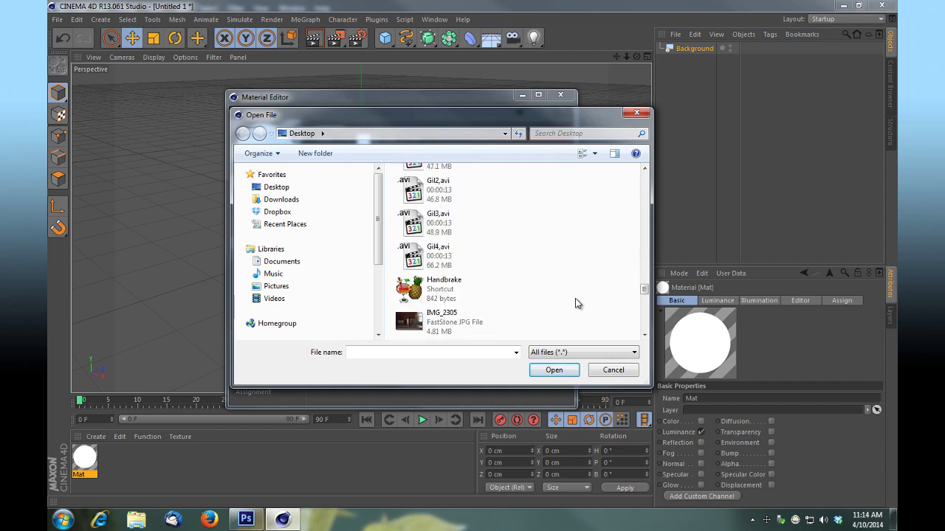
{"action": "scroll", "coordinate": [578, 303], "scroll_direction": "down", "scroll_amount": 5}
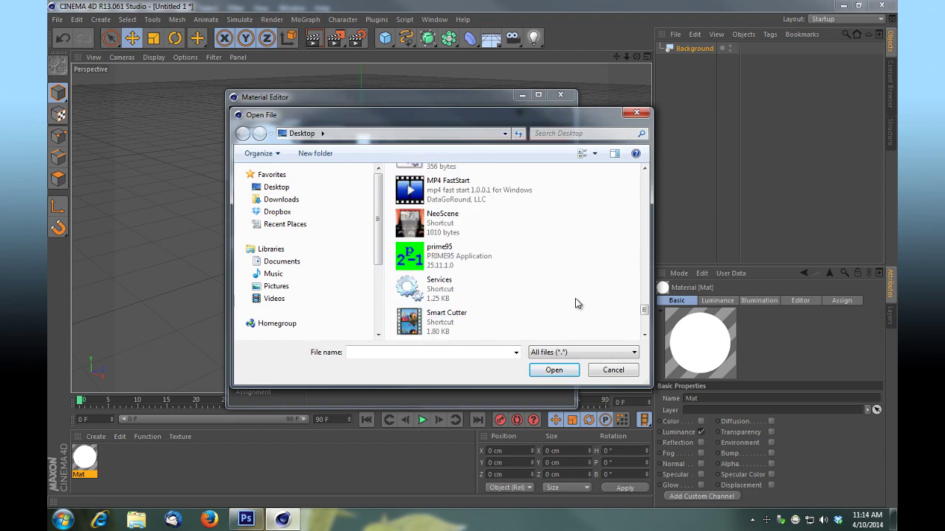
{"action": "scroll", "coordinate": [577, 304], "scroll_direction": "down", "scroll_amount": 3}
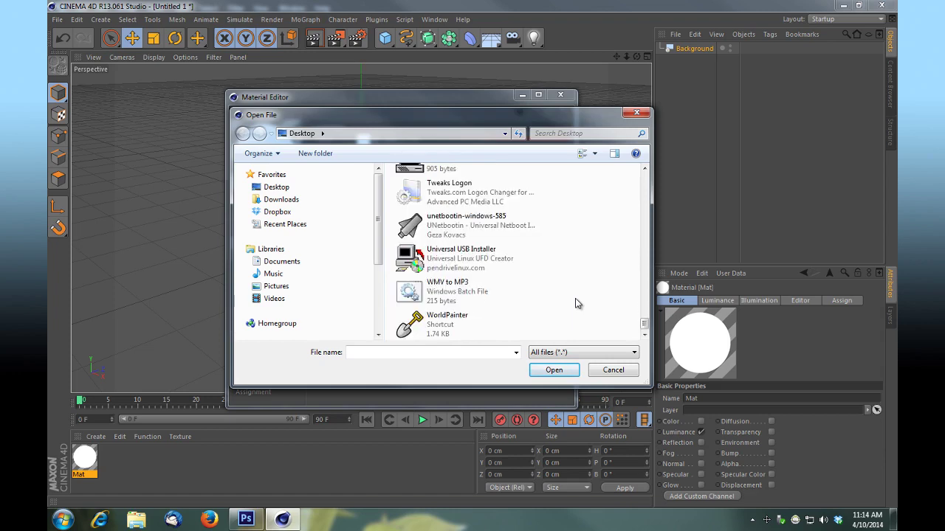
{"action": "scroll", "coordinate": [578, 303], "scroll_direction": "up", "scroll_amount": 7}
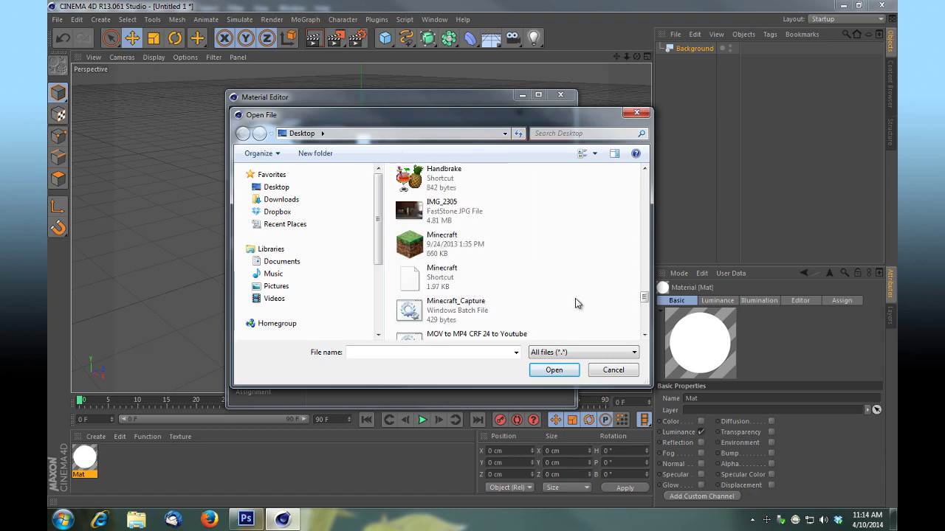
{"action": "scroll", "coordinate": [578, 303], "scroll_direction": "up", "scroll_amount": 6}
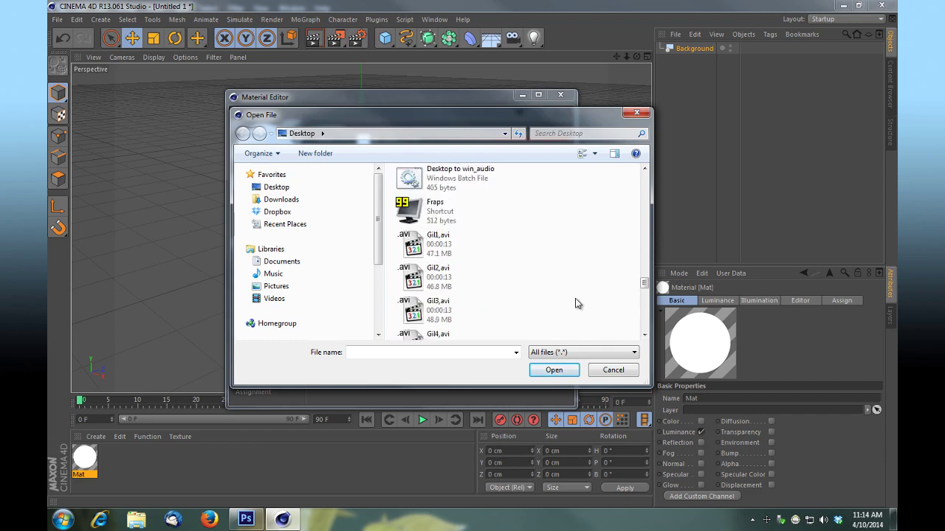
{"action": "scroll", "coordinate": [577, 304], "scroll_direction": "up", "scroll_amount": 3}
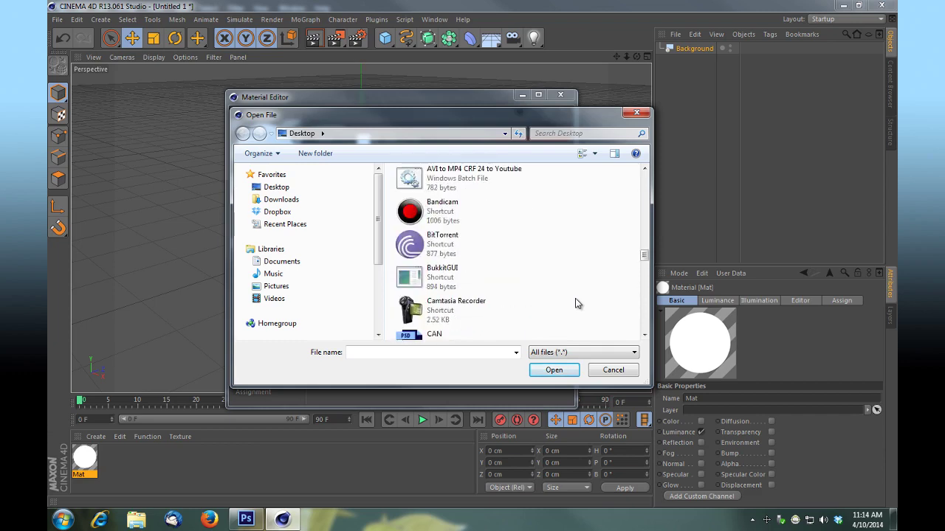
{"action": "scroll", "coordinate": [578, 304], "scroll_direction": "up", "scroll_amount": 3}
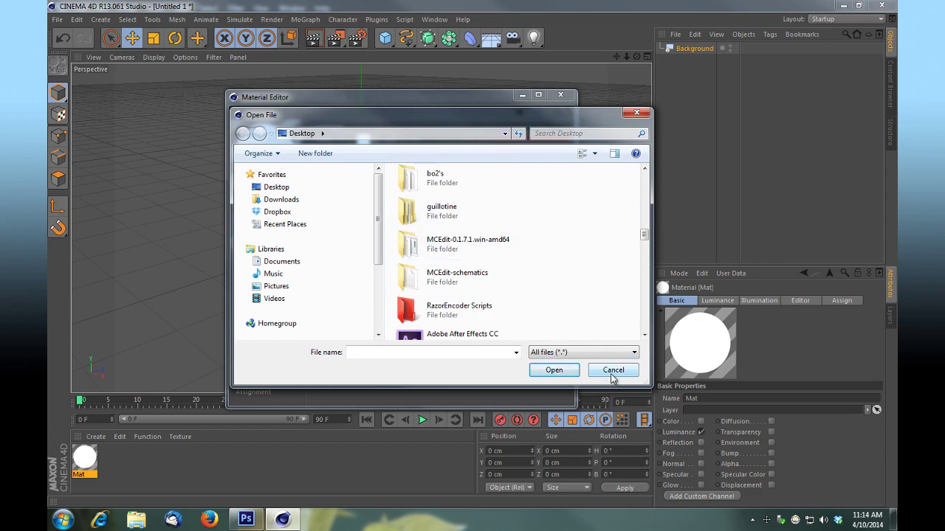
Search for "can", load the can Photoshop file as luminance texture without copying it to the project, and apply the material to the Background object.
{"action": "left_click", "coordinate": [602, 133]}
{"action": "type", "text": "can"}
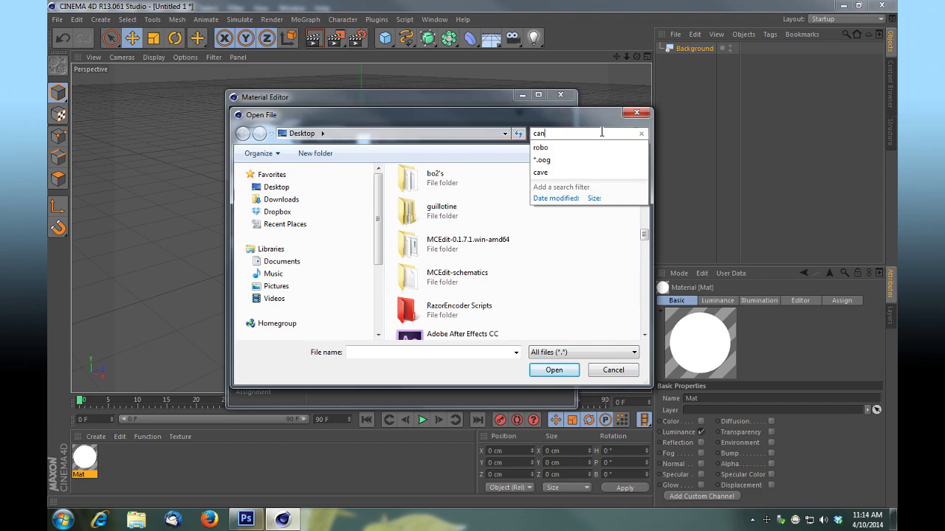
{"action": "left_click", "coordinate": [425, 177]}
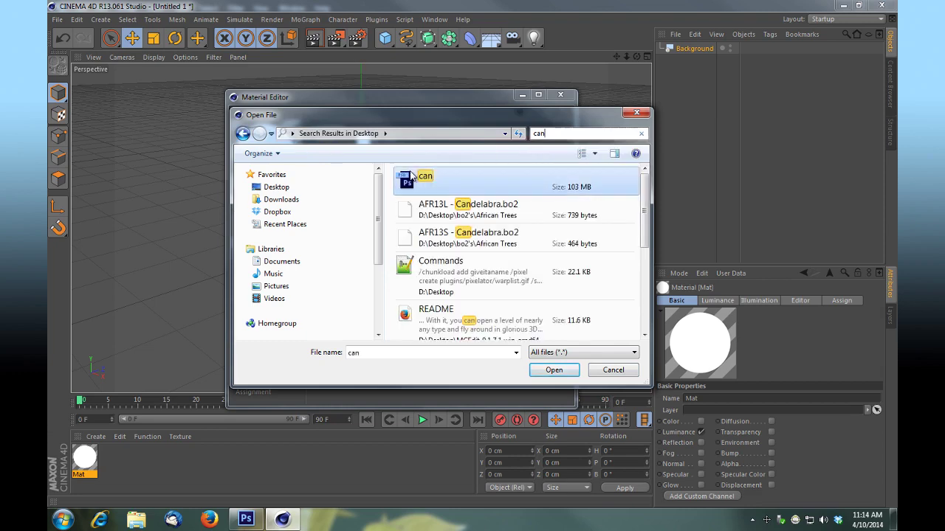
{"action": "left_click", "coordinate": [561, 370]}
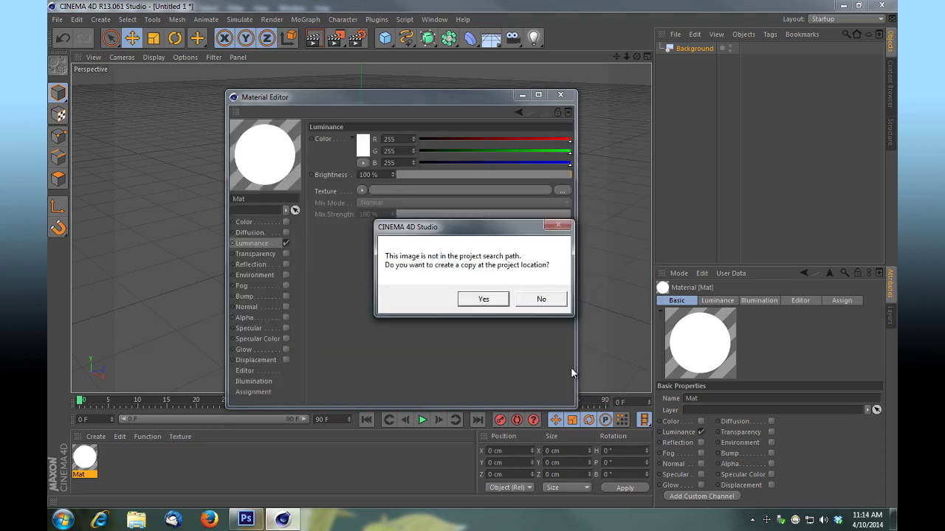
{"action": "left_click", "coordinate": [543, 299]}
{"action": "left_click", "coordinate": [560, 96]}
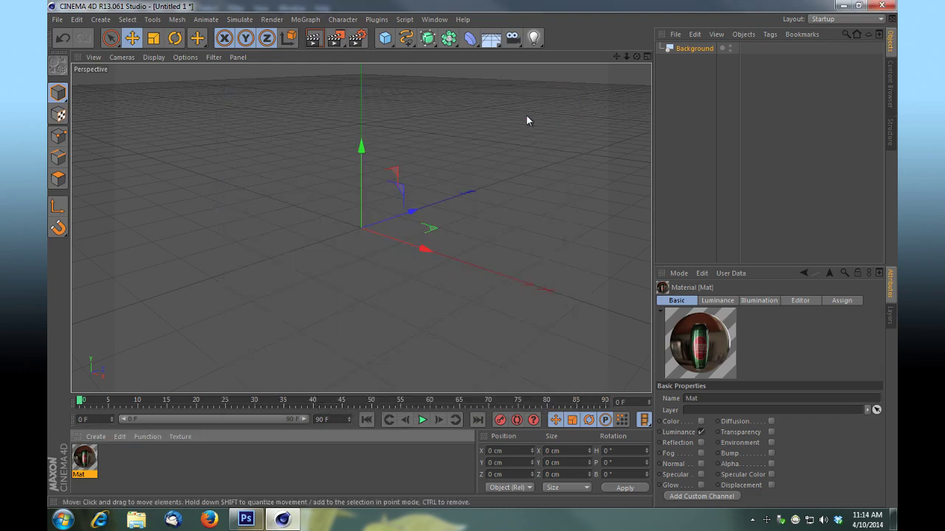
{"action": "left_click_drag", "start_coordinate": [86, 471], "coordinate": [689, 81]}
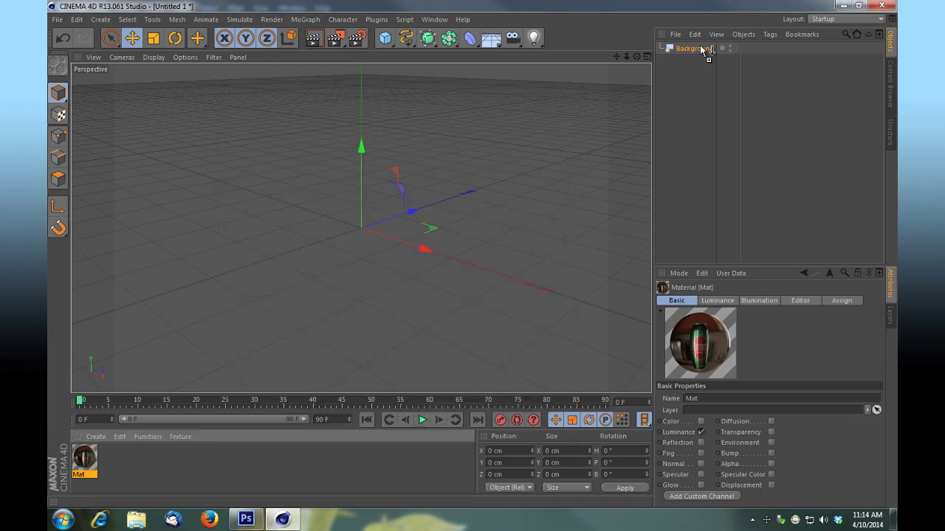
{"action": "left_click_drag", "start_coordinate": [696, 47], "coordinate": [695, 47]}
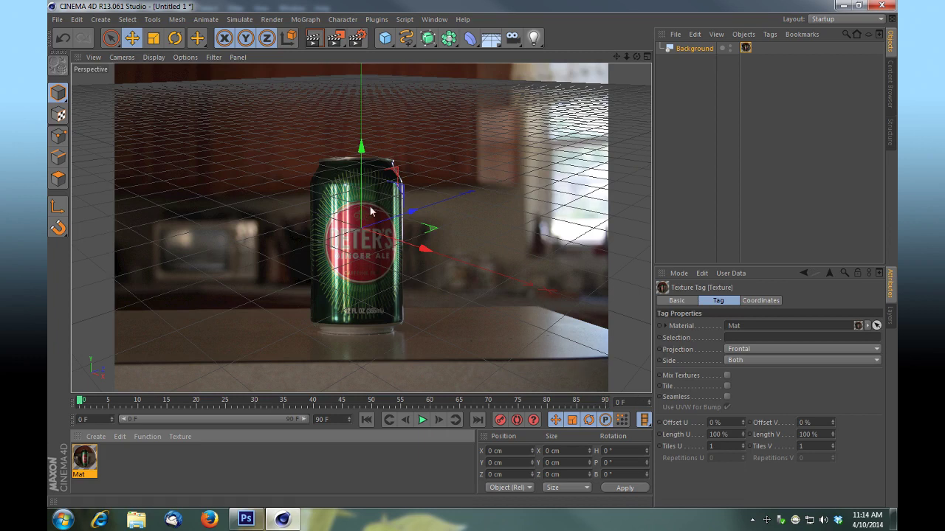
Add a cylinder with a radius of about 61.6 cm and rotate it to about H -47°, B -18.4° to align with the can.
{"action": "left_click_drag", "start_coordinate": [385, 38], "coordinate": [626, 57]}
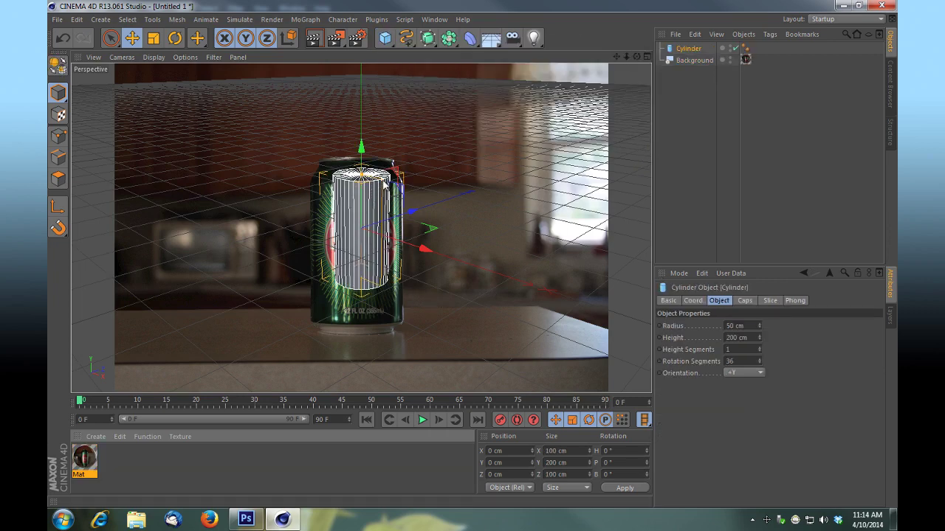
{"action": "left_click_drag", "start_coordinate": [384, 184], "coordinate": [389, 187]}
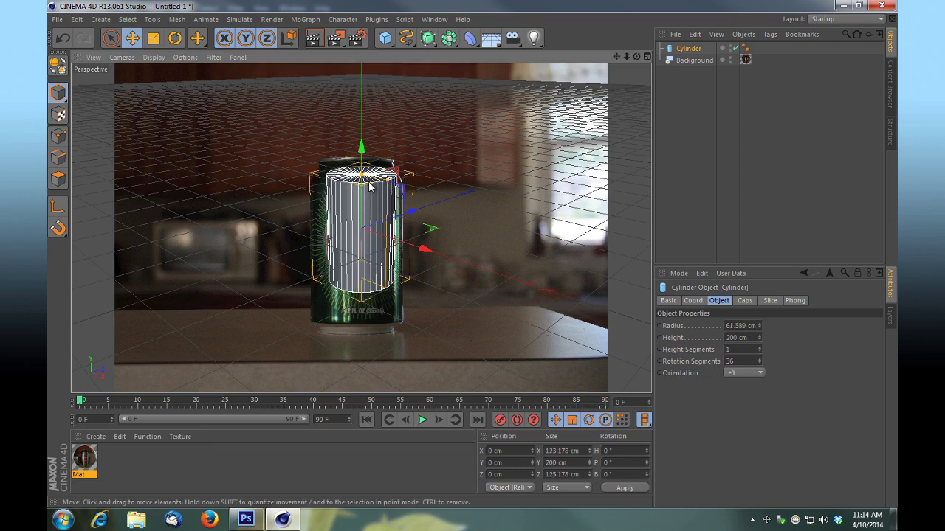
{"action": "left_click", "coordinate": [175, 39]}
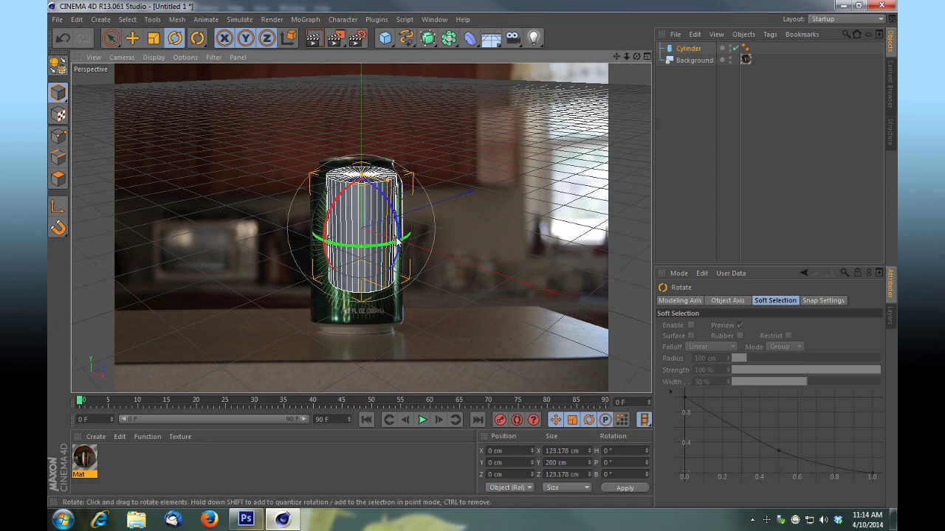
{"action": "left_click_drag", "start_coordinate": [363, 251], "coordinate": [352, 251]}
{"action": "left_click_drag", "start_coordinate": [363, 193], "coordinate": [365, 174]}
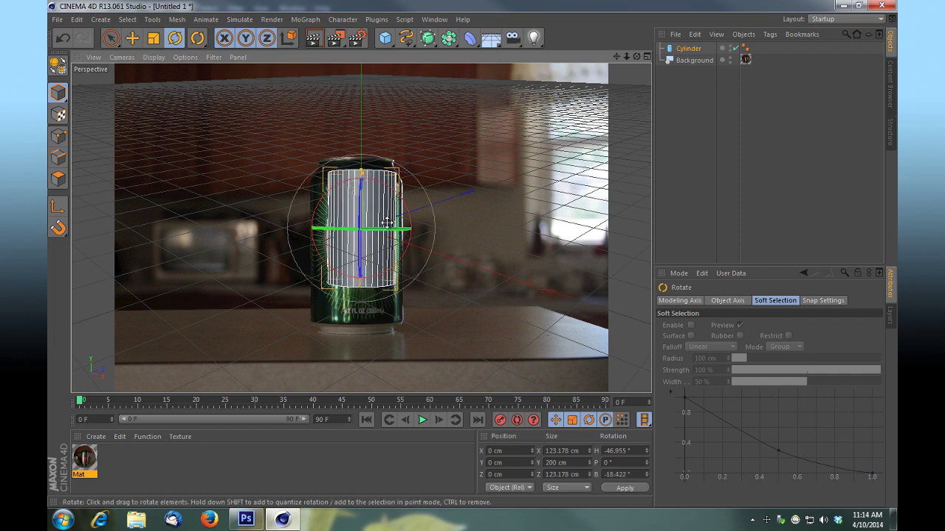
Make the cylinder editable and scale it to about 286 cm in Y and 146 cm in Z.
{"action": "left_click", "coordinate": [153, 38]}
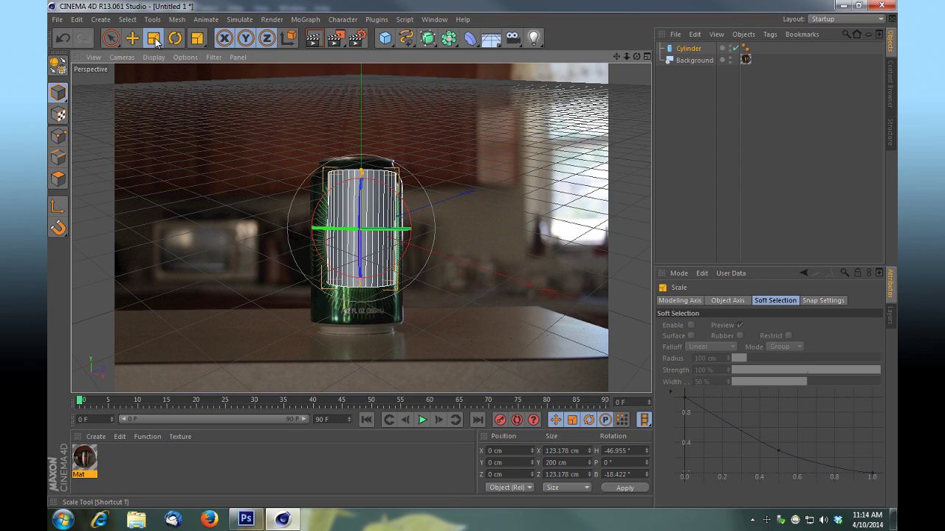
{"action": "left_click", "coordinate": [60, 94]}
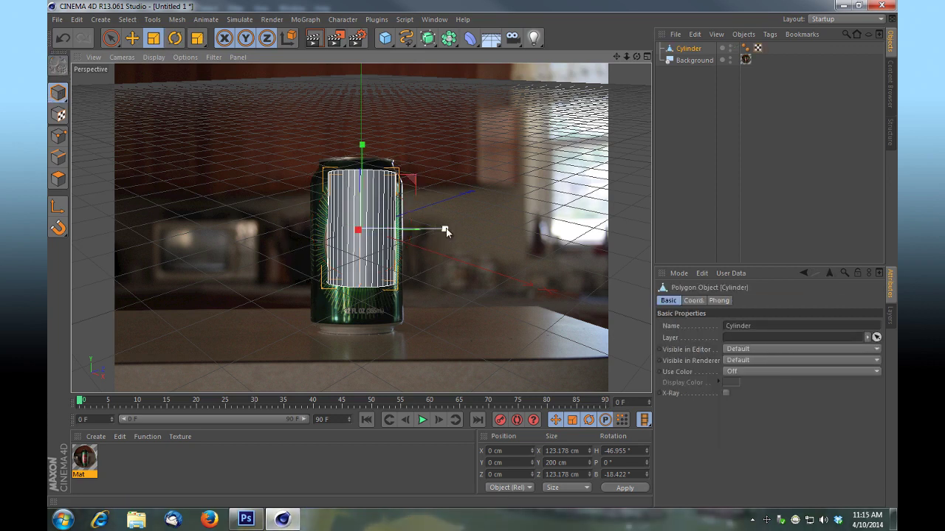
{"action": "left_click_drag", "start_coordinate": [453, 231], "coordinate": [464, 231]}
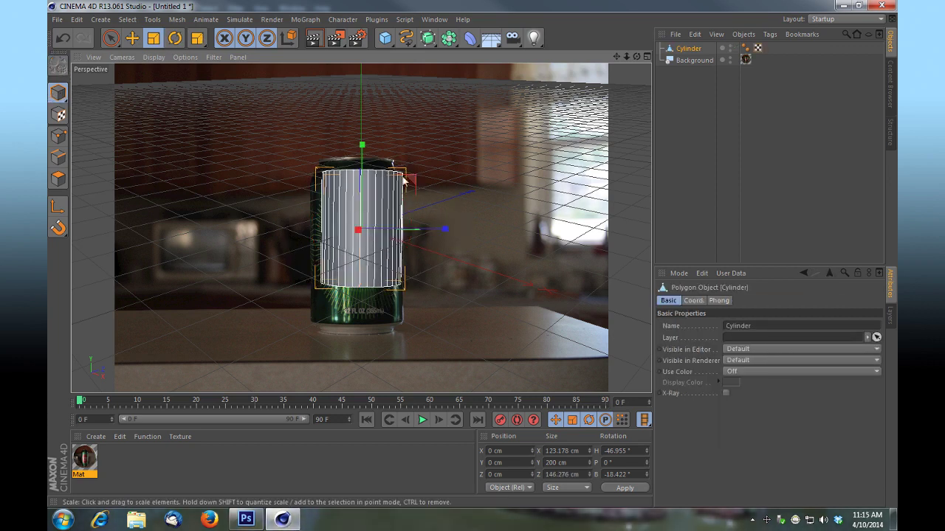
{"action": "left_click_drag", "start_coordinate": [360, 148], "coordinate": [372, 114]}
Move the cylinder down over the can to about X 4.1, Y -38.8, Z -13.9 cm.
{"action": "key", "text": "e"}
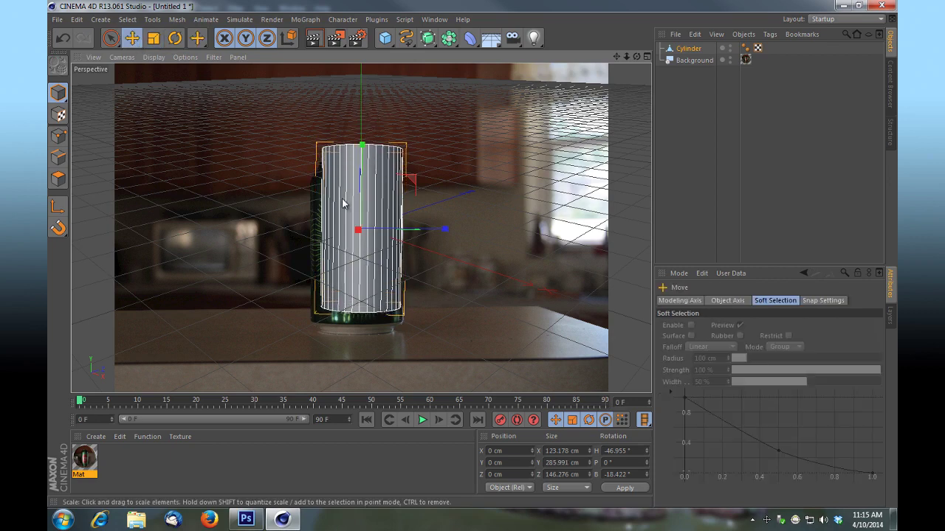
{"action": "left_click_drag", "start_coordinate": [433, 232], "coordinate": [431, 230]}
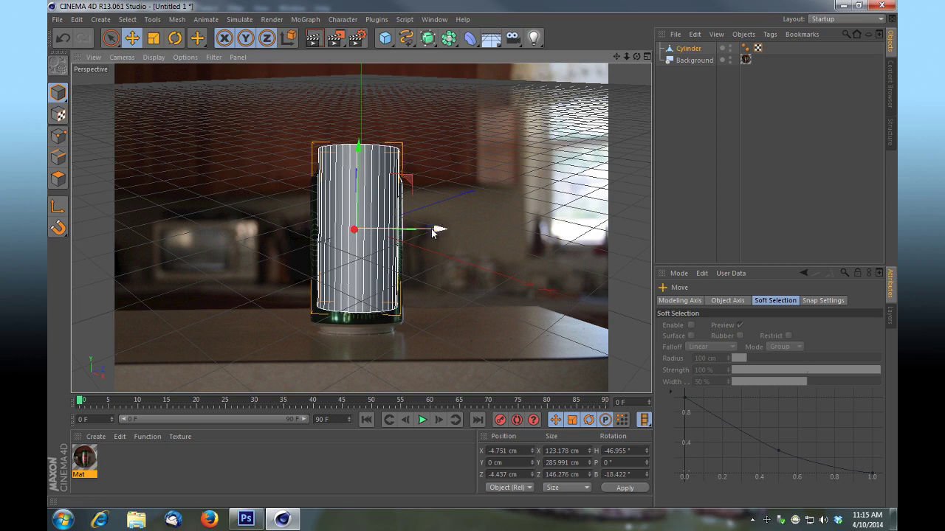
{"action": "left_click_drag", "start_coordinate": [361, 160], "coordinate": [362, 171]}
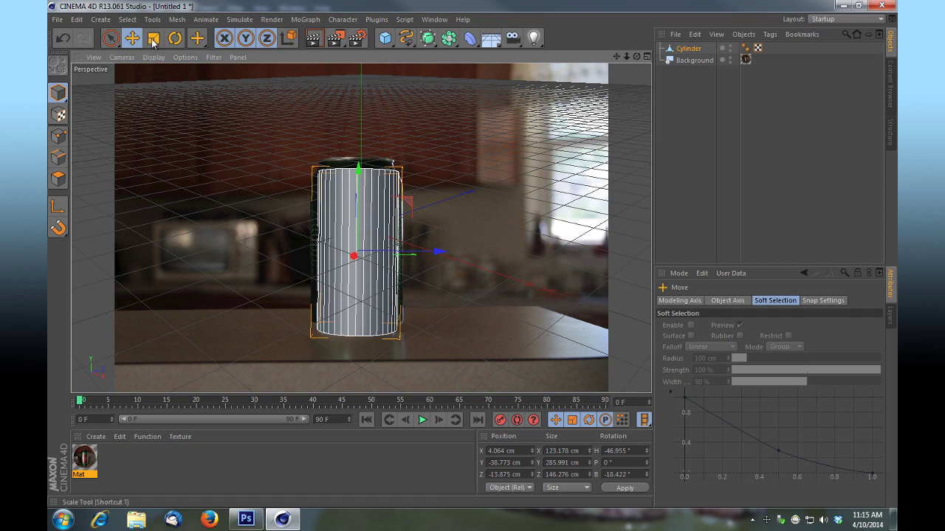
Scale the cylinder to about 319.5 cm in Y and 171.5 cm in Z, and raise it to about Y -20.4 cm to cover the can.
{"action": "left_click", "coordinate": [58, 93]}
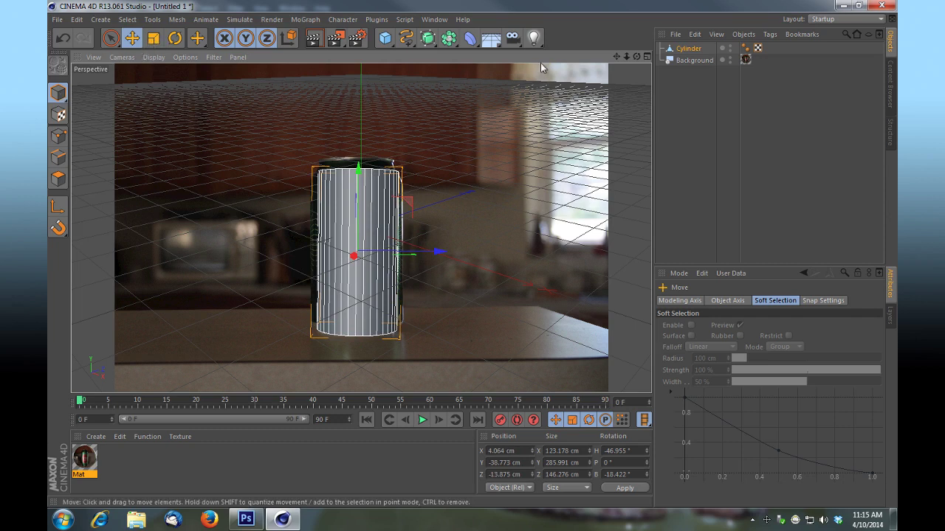
{"action": "left_click", "coordinate": [713, 49]}
{"action": "left_click", "coordinate": [154, 37]}
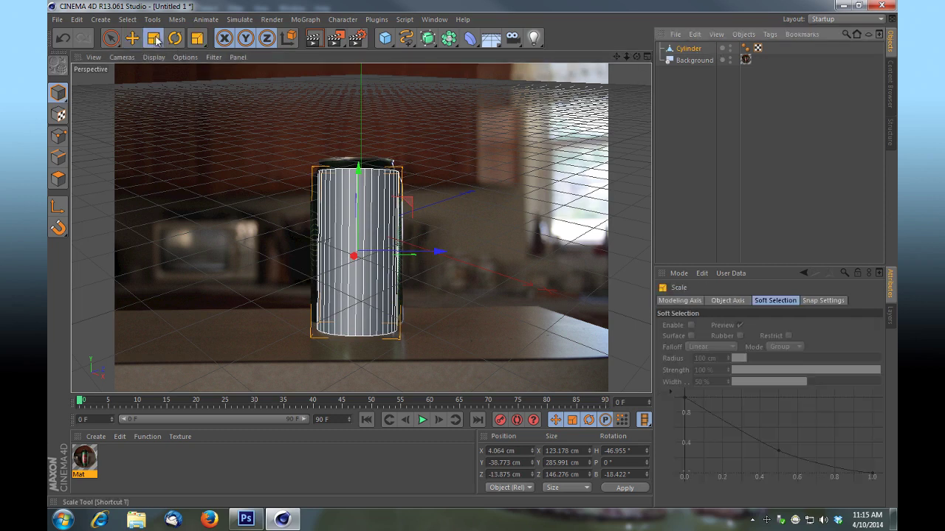
{"action": "left_click_drag", "start_coordinate": [441, 255], "coordinate": [457, 253]}
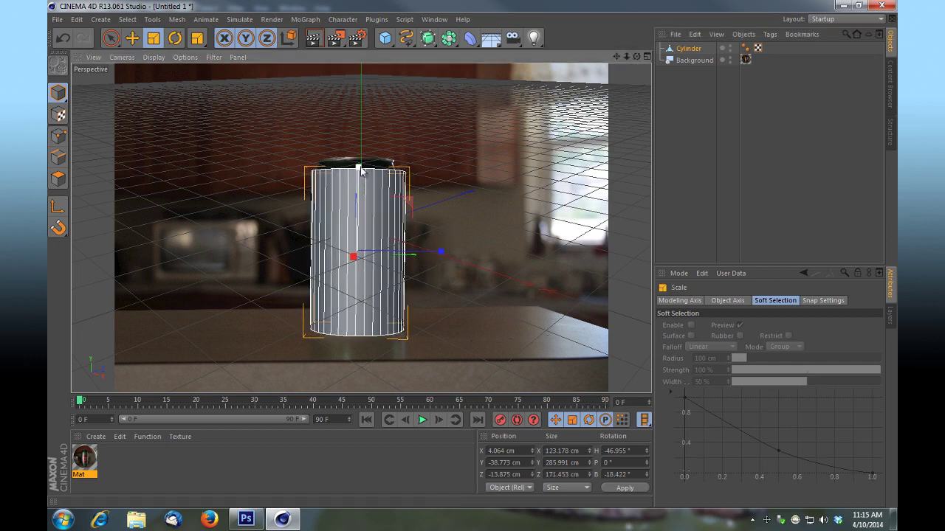
{"action": "left_click_drag", "start_coordinate": [361, 170], "coordinate": [362, 165]}
{"action": "left_click", "coordinate": [133, 39]}
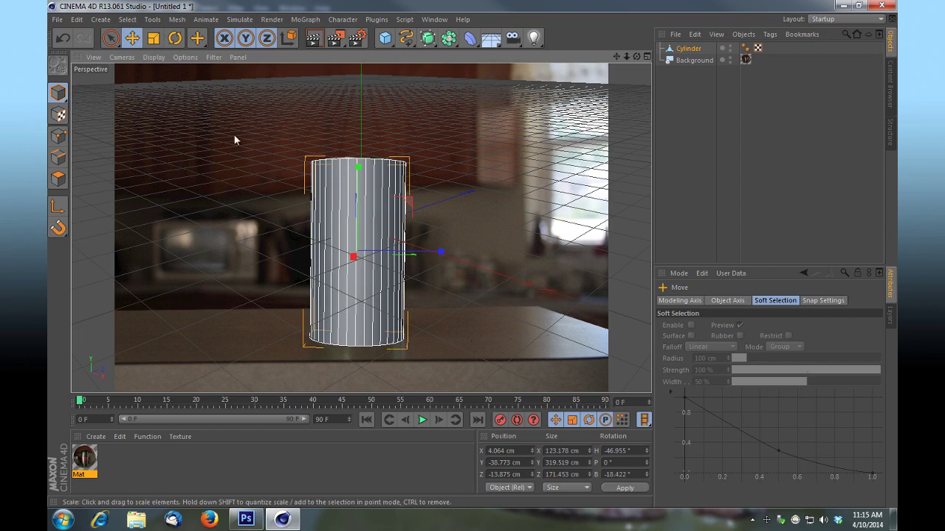
{"action": "mouse_move", "coordinate": [358, 171]}
{"action": "left_mouse_down"}
{"action": "mouse_move", "coordinate": [361, 129]}
{"action": "mouse_move", "coordinate": [362, 164]}
{"action": "left_mouse_up"}
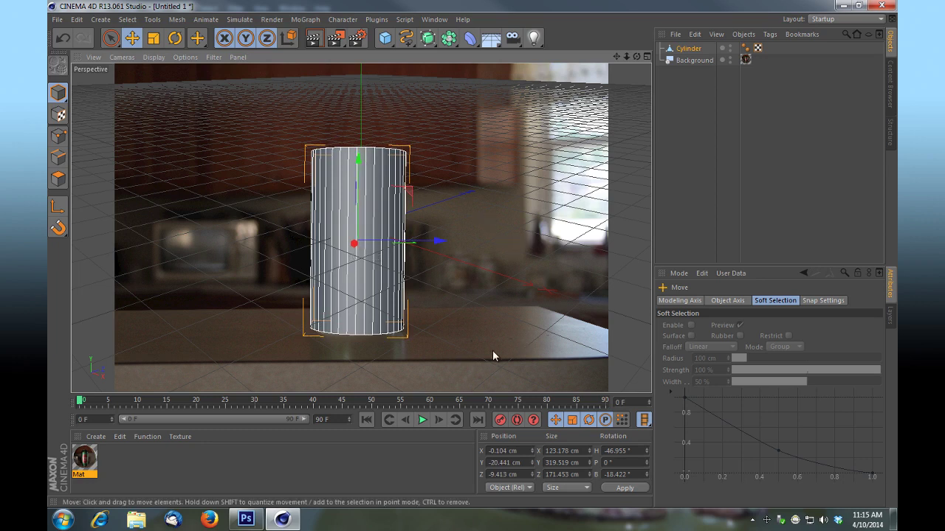
Add a cube and rotate it to about H -44.2°, B -10.4° so one face points toward the view.
{"action": "left_click_drag", "start_coordinate": [383, 39], "coordinate": [476, 66]}
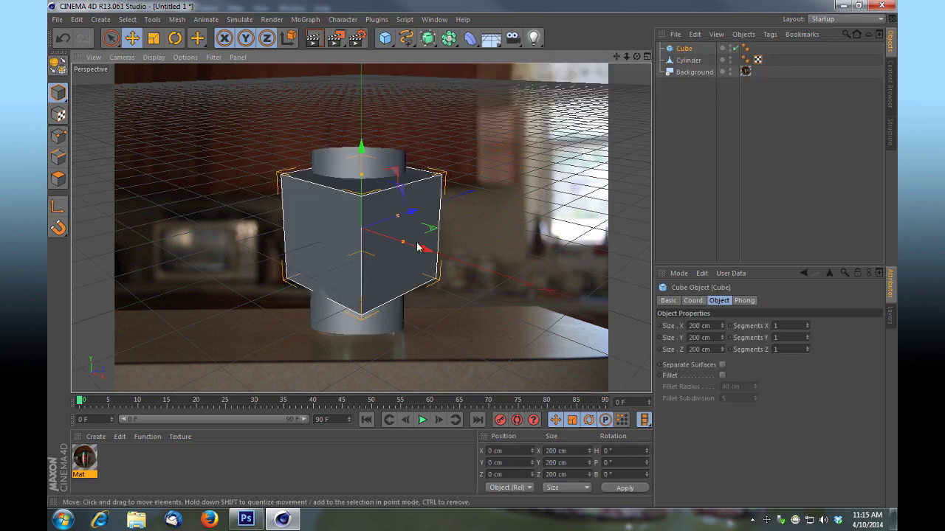
{"action": "left_click", "coordinate": [176, 41]}
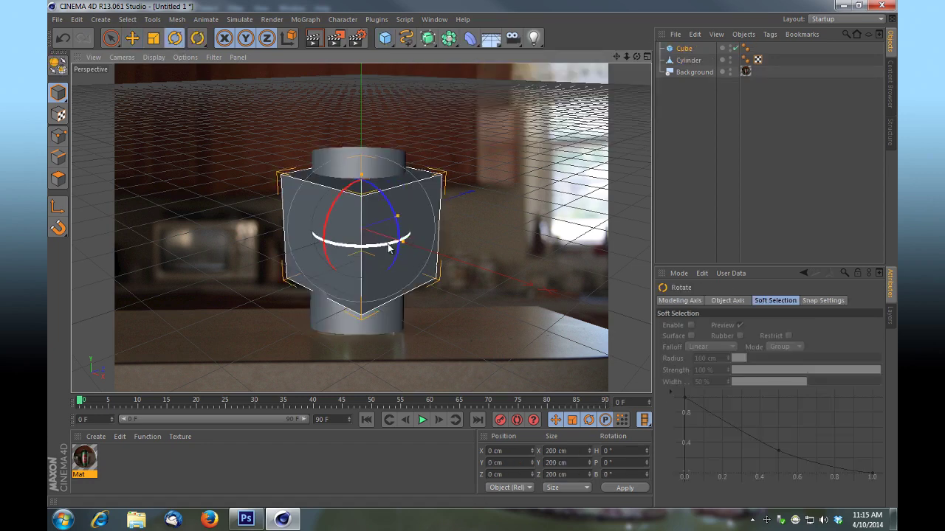
{"action": "left_click_drag", "start_coordinate": [366, 251], "coordinate": [366, 208]}
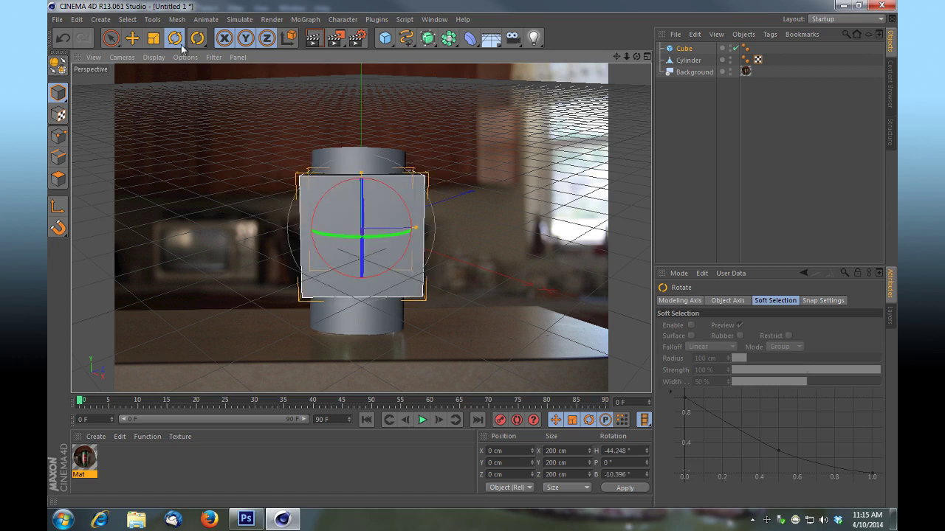
Lower the cube to about Y -197 cm so its top sits at the cylinder's base.
{"action": "left_click", "coordinate": [132, 38]}
{"action": "left_click_drag", "start_coordinate": [362, 190], "coordinate": [361, 286]}
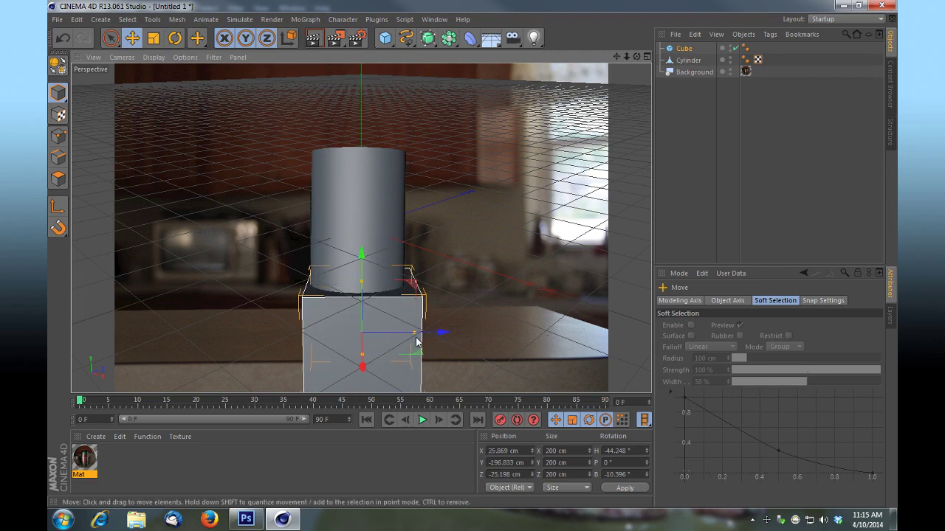
Widen the cube to about 760 cm in Z and make it editable, ready for point editing.
{"action": "left_click_drag", "start_coordinate": [418, 332], "coordinate": [563, 337]}
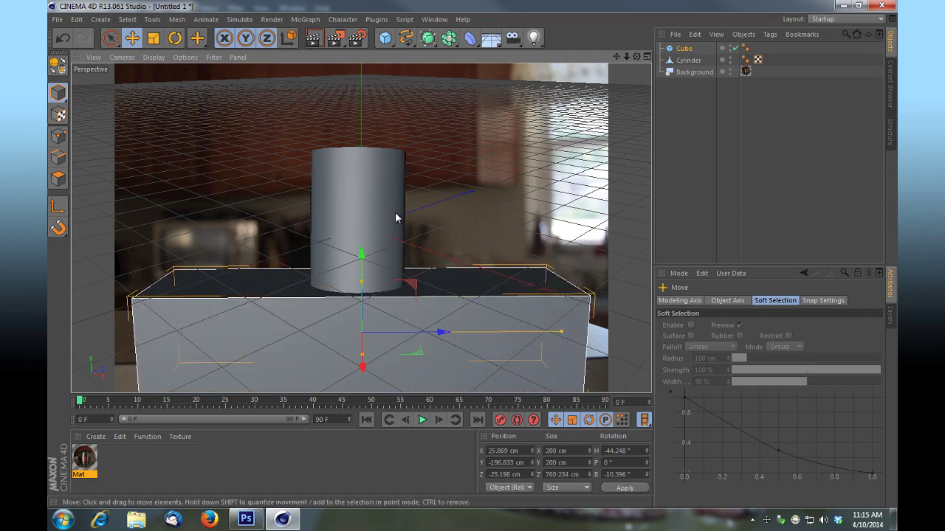
{"action": "key", "text": "c"}
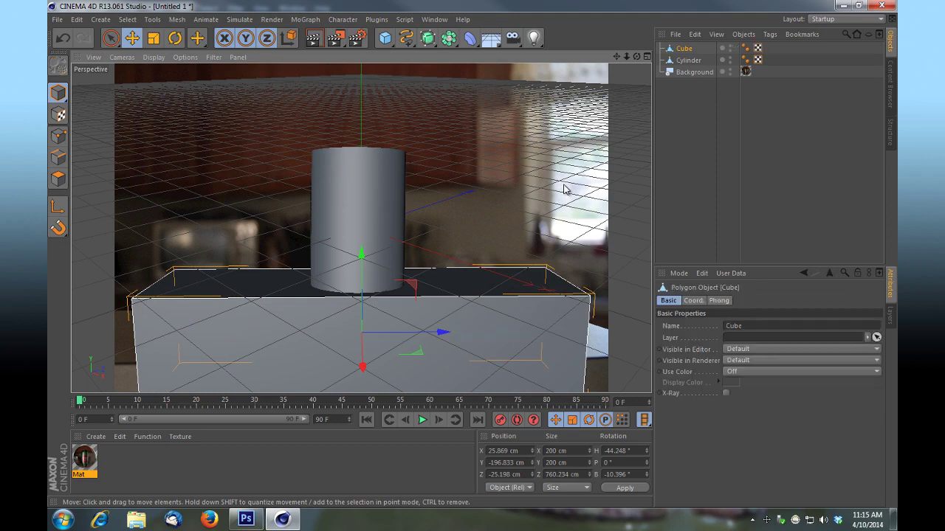
{"action": "left_click", "coordinate": [60, 135]}
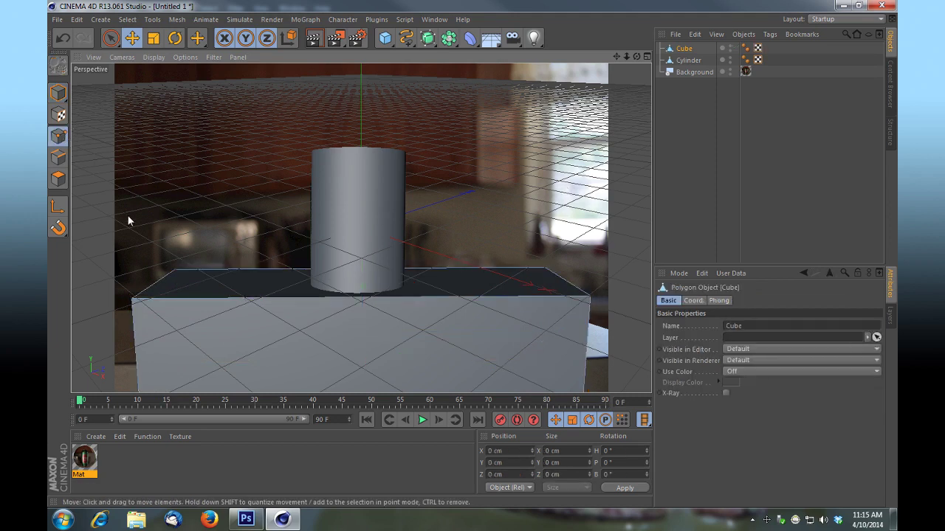
Move the cube's top corner points down, spreading the front ones outward, to match the counter's surface in the photo.
{"action": "left_click", "coordinate": [177, 270]}
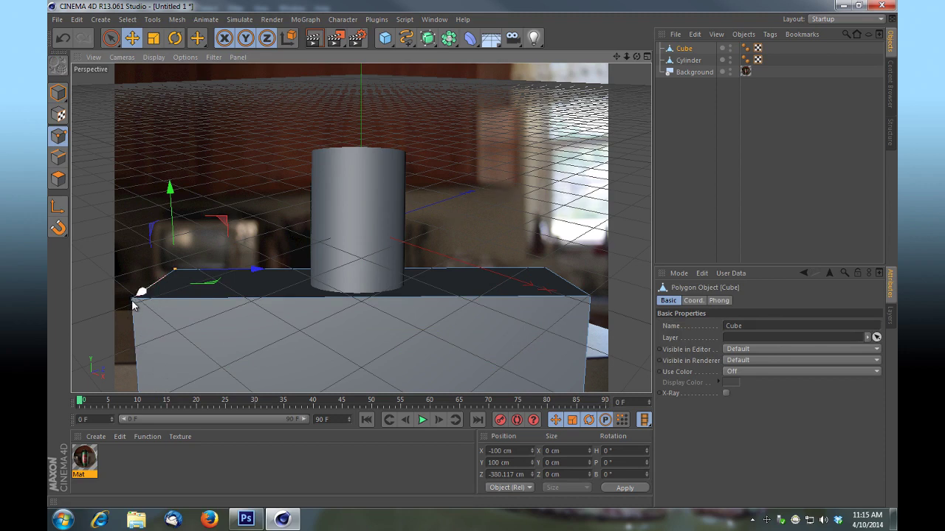
{"action": "left_click_drag", "start_coordinate": [129, 302], "coordinate": [126, 294]}
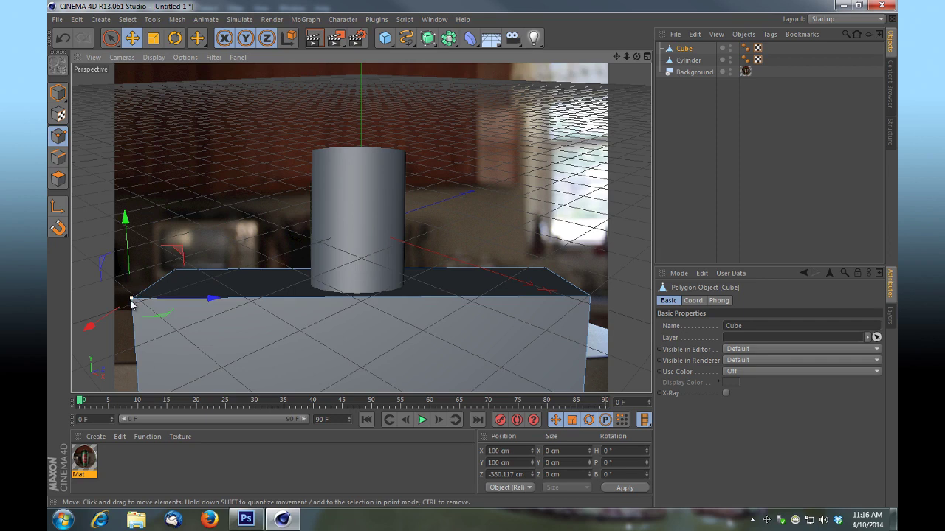
{"action": "left_click_drag", "start_coordinate": [125, 331], "coordinate": [473, 254]}
{"action": "left_click", "coordinate": [590, 298]}
{"action": "left_click_drag", "start_coordinate": [590, 299], "coordinate": [472, 254]}
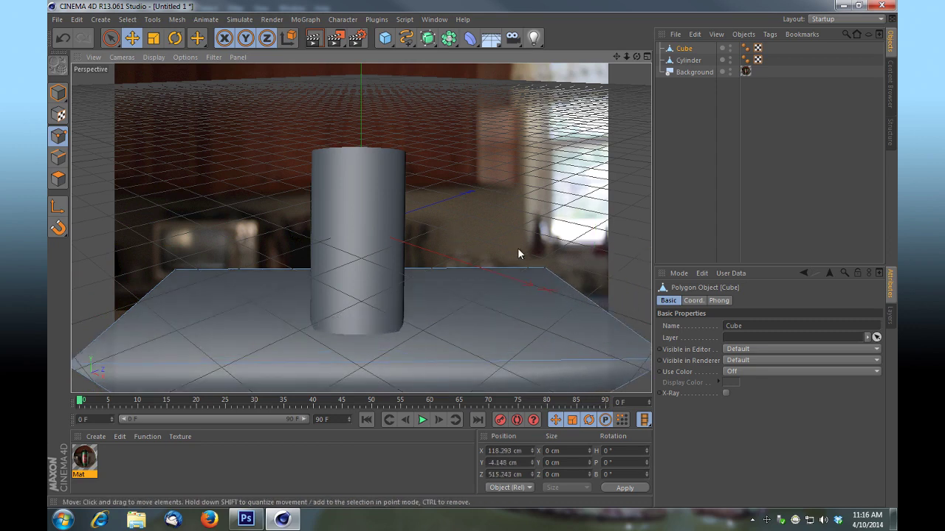
{"action": "left_click", "coordinate": [544, 267]}
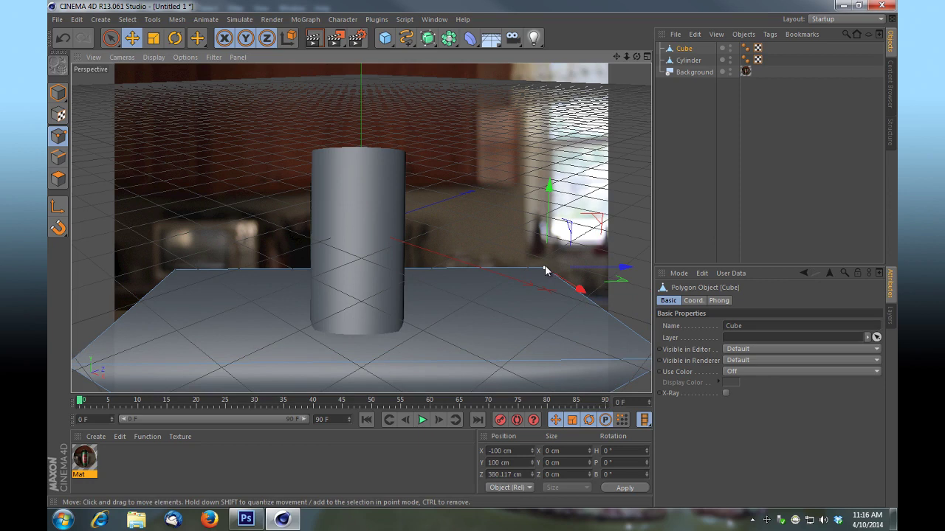
{"action": "left_click_drag", "start_coordinate": [542, 286], "coordinate": [537, 308]}
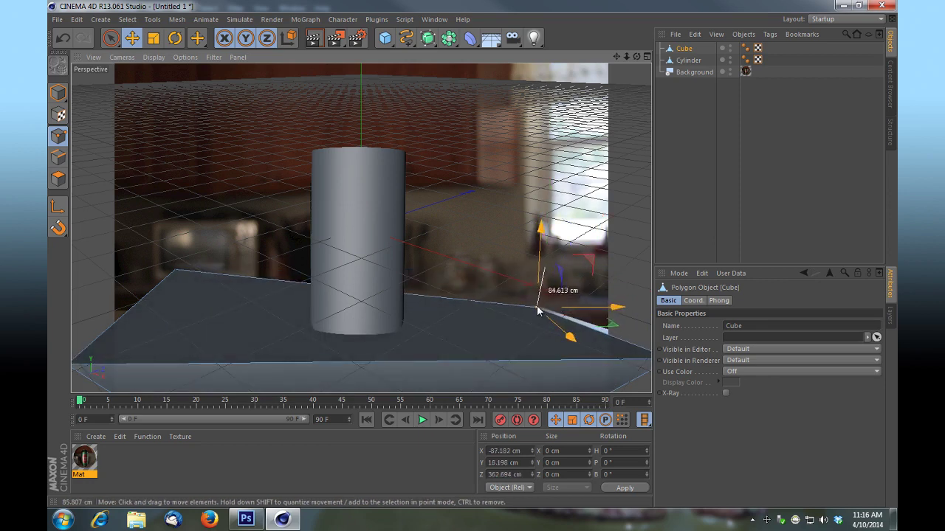
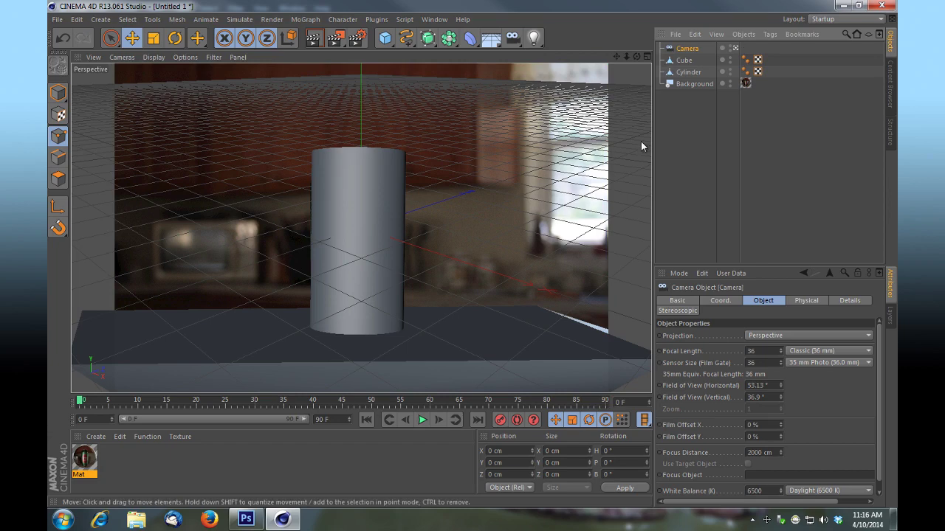
Lock the camera by adding a Protection tag to it.
{"action": "right_click", "coordinate": [693, 51]}
{"action": "mouse_move", "coordinate": [731, 57]}
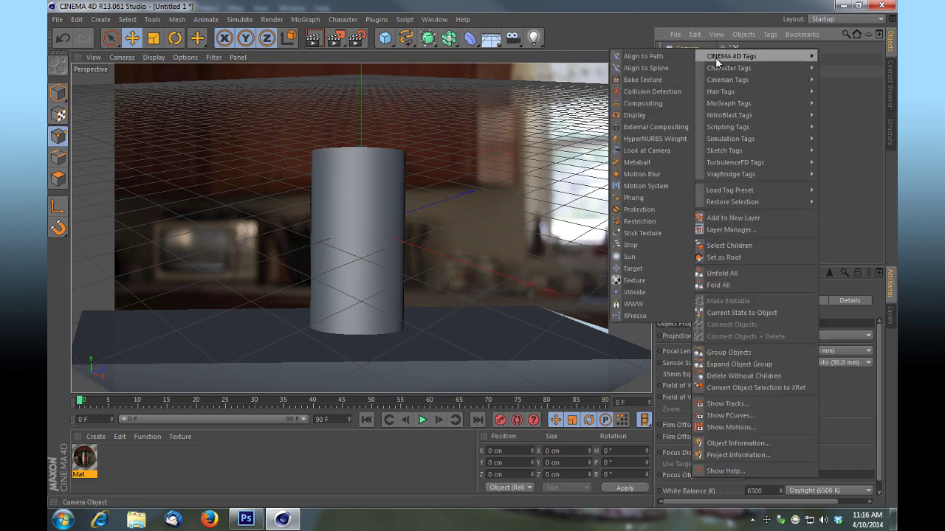
{"action": "left_click", "coordinate": [652, 212]}
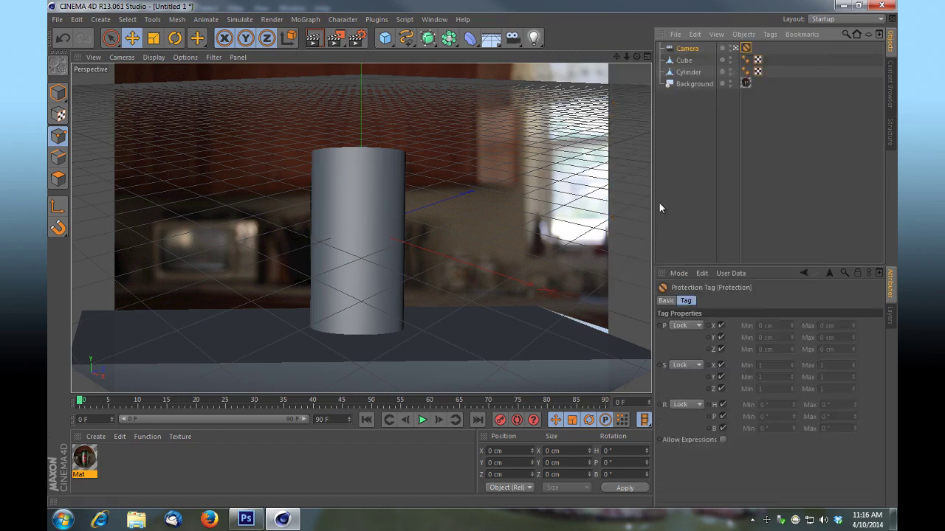
Outside the camera view, move the cube's front right top corner to about X 123.6, Y -31.4, Z 591.3 cm, then return to the camera.
{"action": "left_click", "coordinate": [626, 56]}
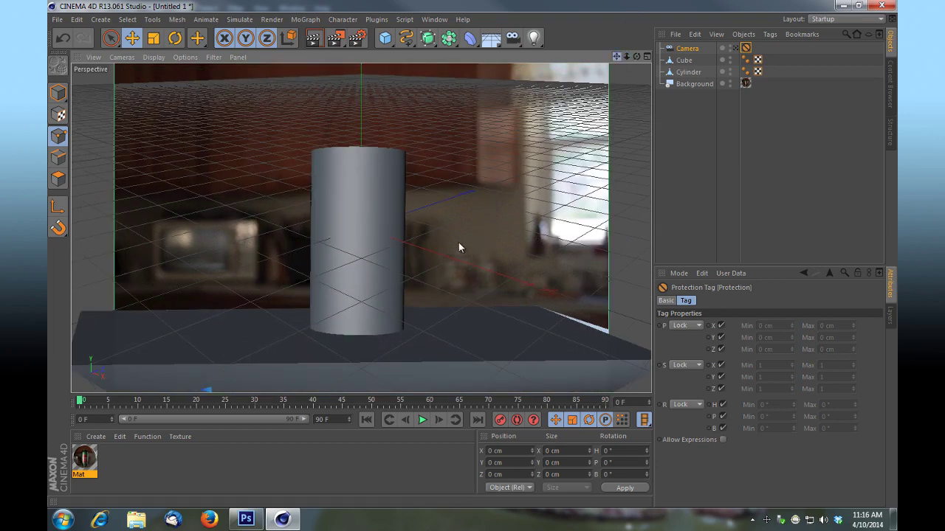
{"action": "left_click", "coordinate": [684, 59]}
{"action": "left_click", "coordinate": [618, 333]}
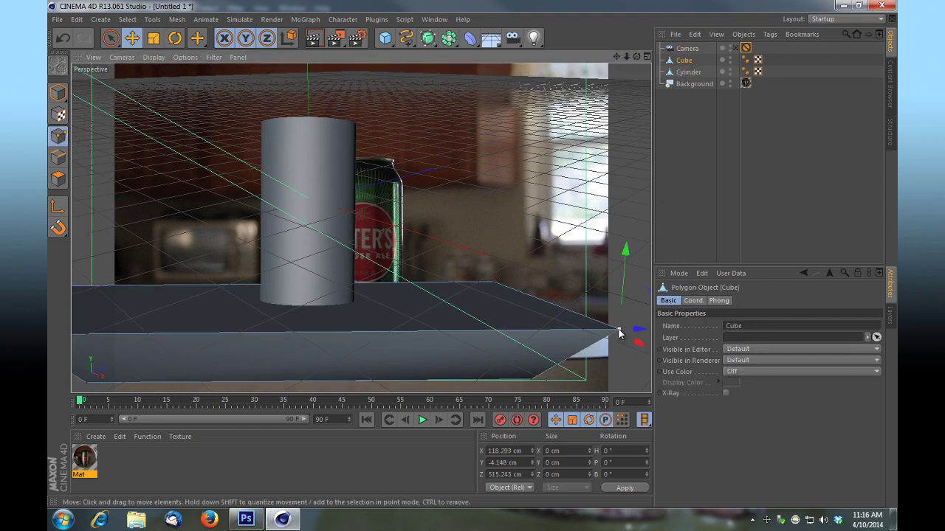
{"action": "left_click_drag", "start_coordinate": [633, 338], "coordinate": [615, 347]}
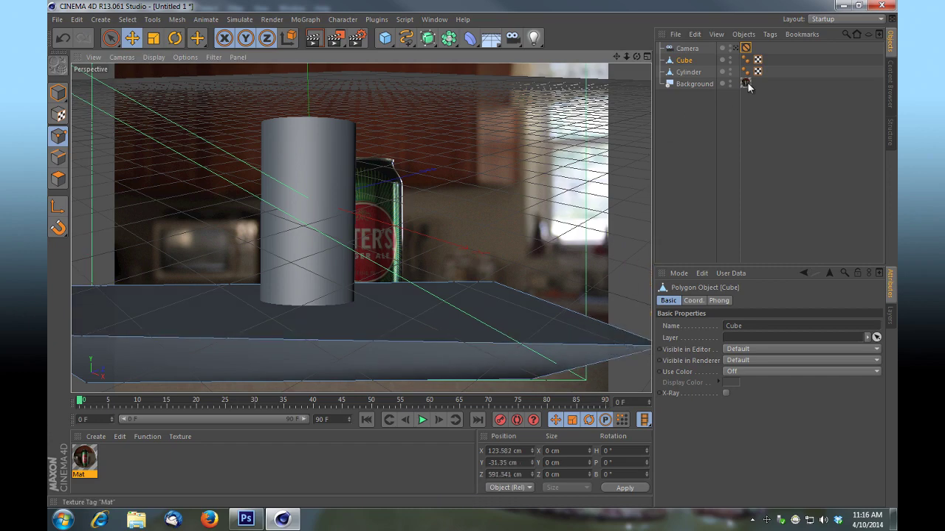
{"action": "left_click", "coordinate": [735, 48]}
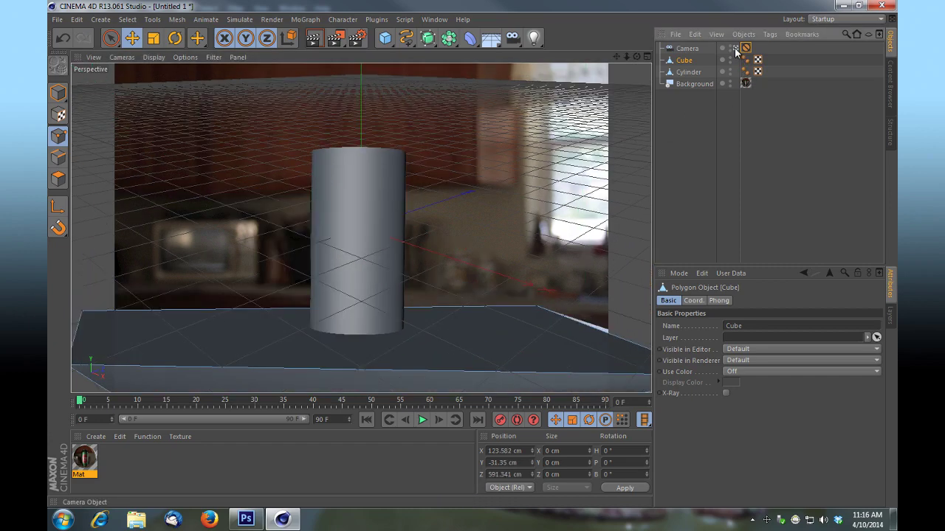
Align the cube's rear top corners with the counter's back edge, the left one at about X -89.2, Y 17, Z -572.5 cm, and enable X-Ray.
{"action": "mouse_move", "coordinate": [524, 310]}
{"action": "left_mouse_down"}
{"action": "mouse_move", "coordinate": [509, 312]}
{"action": "mouse_move", "coordinate": [547, 302]}
{"action": "mouse_move", "coordinate": [536, 310]}
{"action": "left_mouse_up"}
{"action": "left_click", "coordinate": [538, 309]}
{"action": "left_click", "coordinate": [82, 315]}
{"action": "left_click_drag", "start_coordinate": [82, 316], "coordinate": [81, 314]}
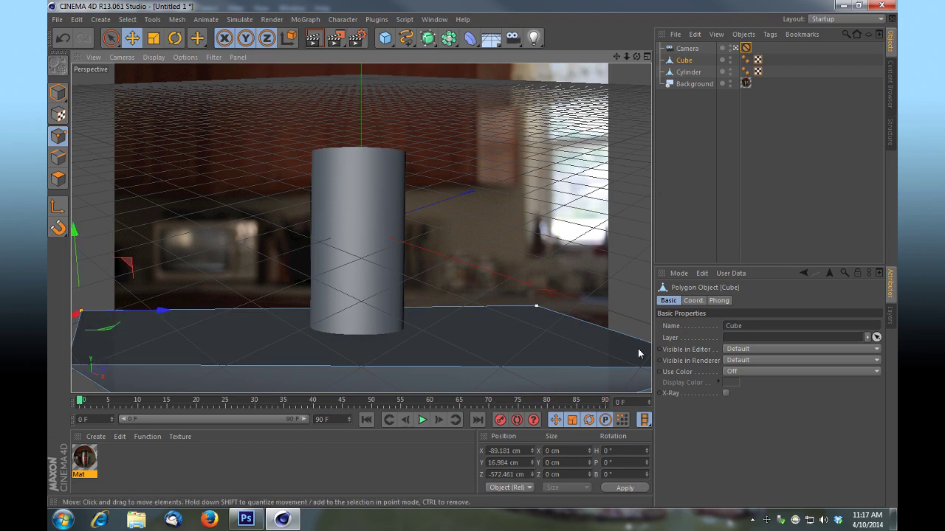
{"action": "left_click", "coordinate": [725, 393]}
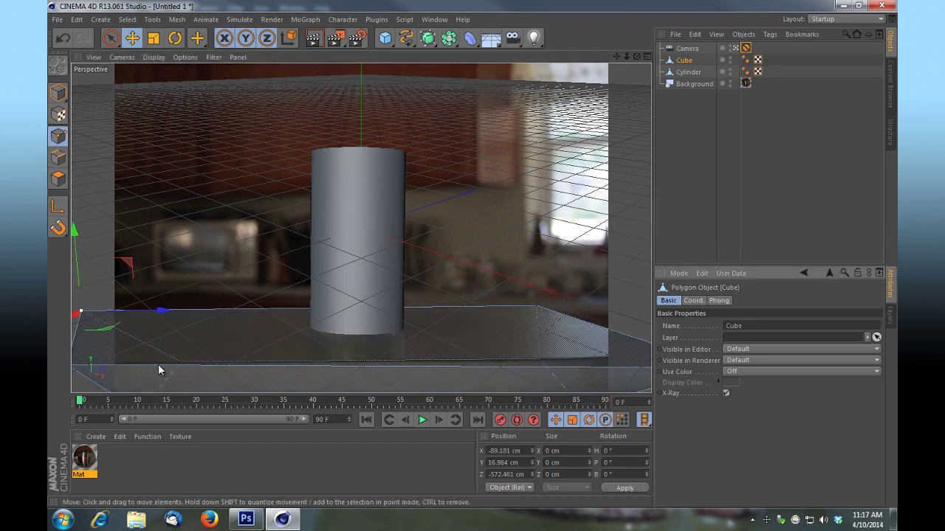
Adjust the cube's front right top corner to about X 122.2, Y -19.8, Z 627.7 cm to follow the counter's edge.
{"action": "left_click_drag", "start_coordinate": [644, 372], "coordinate": [665, 213]}
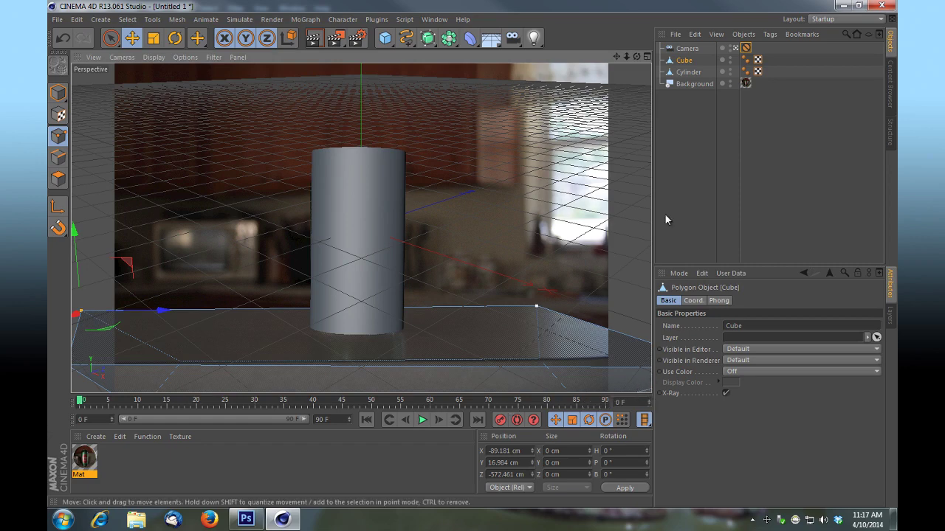
{"action": "left_click", "coordinate": [736, 48]}
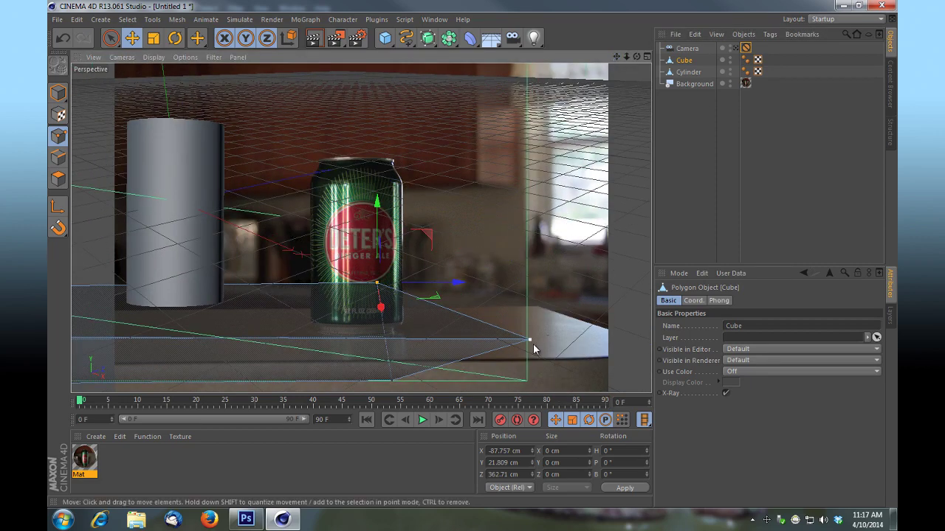
{"action": "left_click_drag", "start_coordinate": [529, 344], "coordinate": [530, 341]}
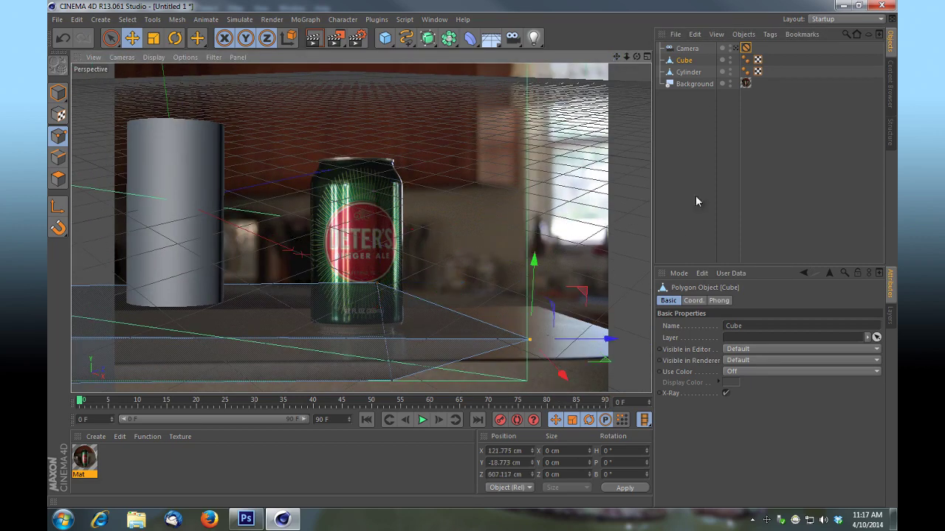
{"action": "left_click", "coordinate": [736, 48]}
{"action": "left_click_drag", "start_coordinate": [646, 368], "coordinate": [472, 254]}
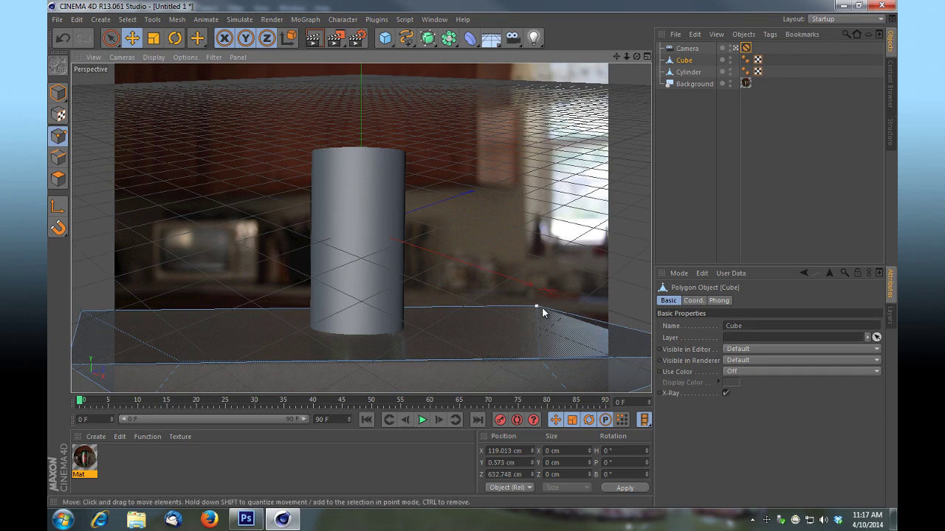
{"action": "left_click_drag", "start_coordinate": [537, 310], "coordinate": [534, 323]}
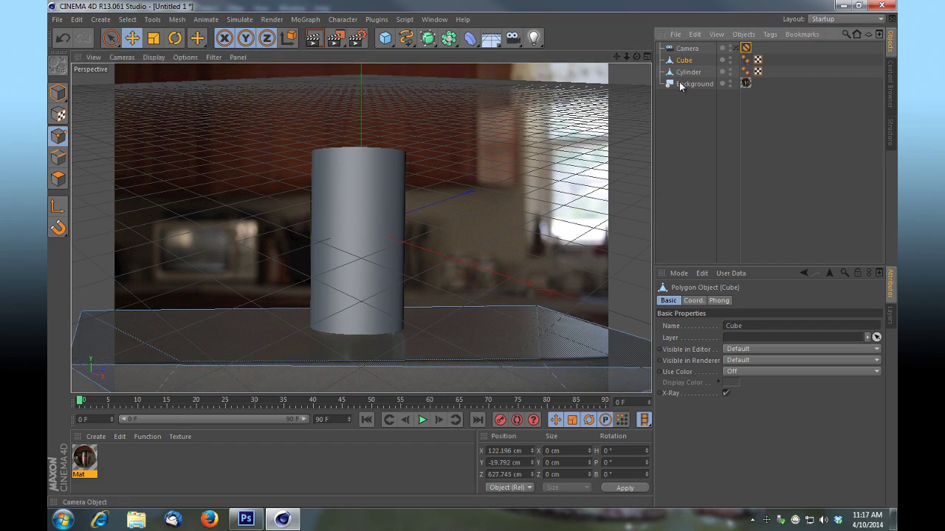
Outside the camera view, move the cube's front left bottom corner to about X 102.4, Y -125.5, Z -510.7 cm.
{"action": "left_click", "coordinate": [735, 48]}
{"action": "left_click_drag", "start_coordinate": [520, 255], "coordinate": [232, 318], "text": "alt"}
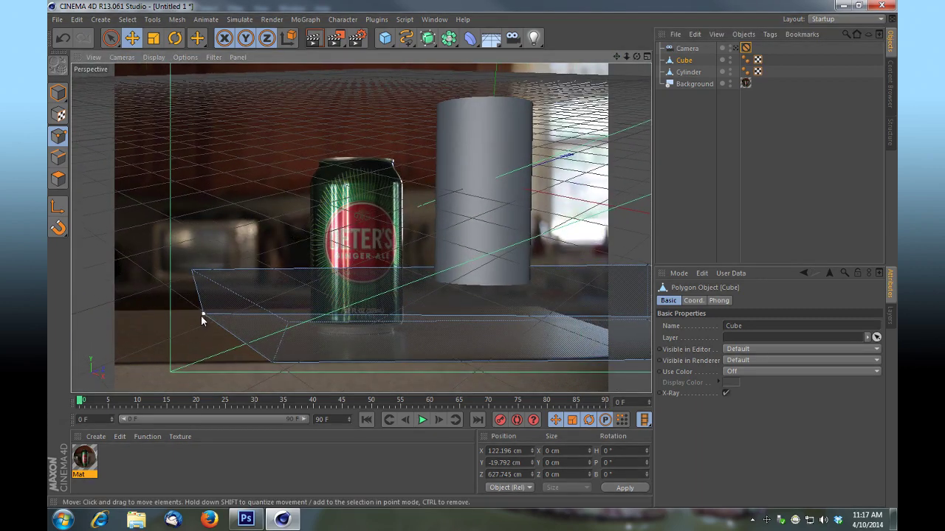
{"action": "left_click", "coordinate": [270, 363]}
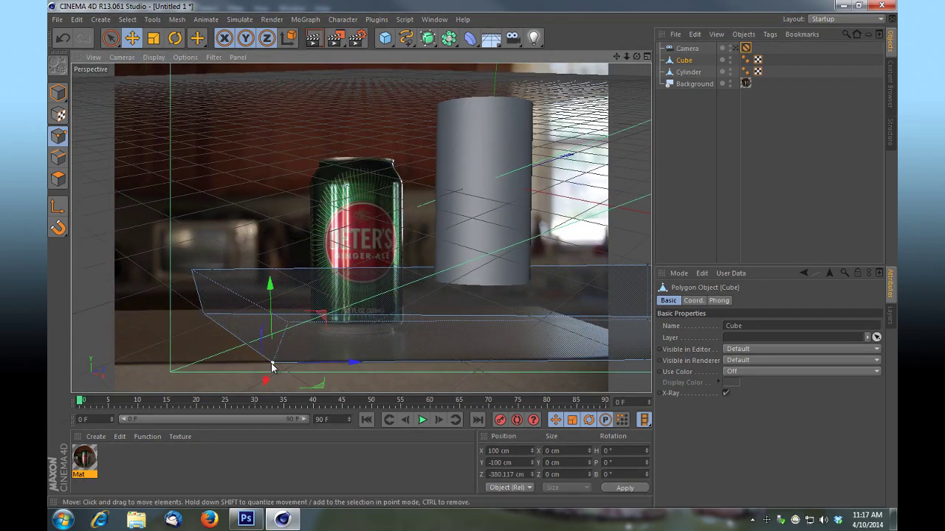
{"action": "left_click_drag", "start_coordinate": [256, 369], "coordinate": [205, 347]}
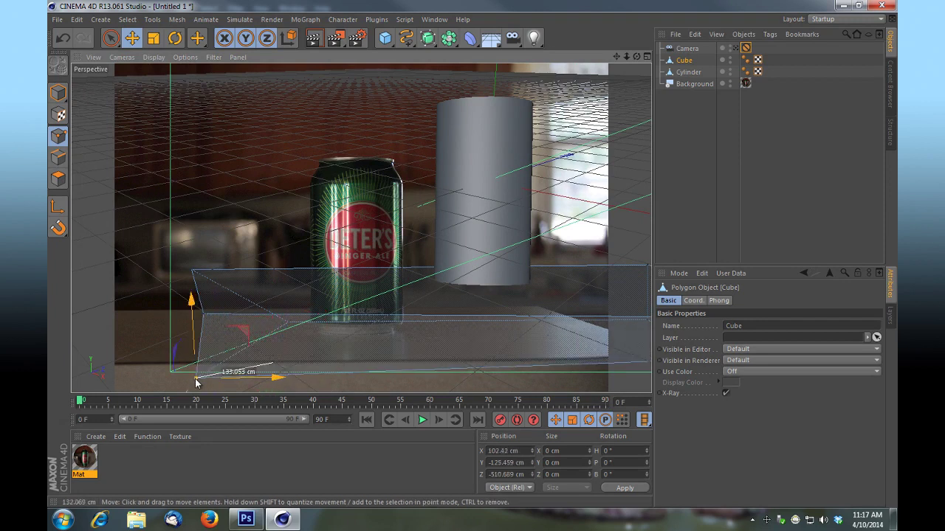
Move the cube's front left top corner outward to about X 115.4, Y -7.1, Z -515.6 cm.
{"action": "left_click", "coordinate": [203, 316]}
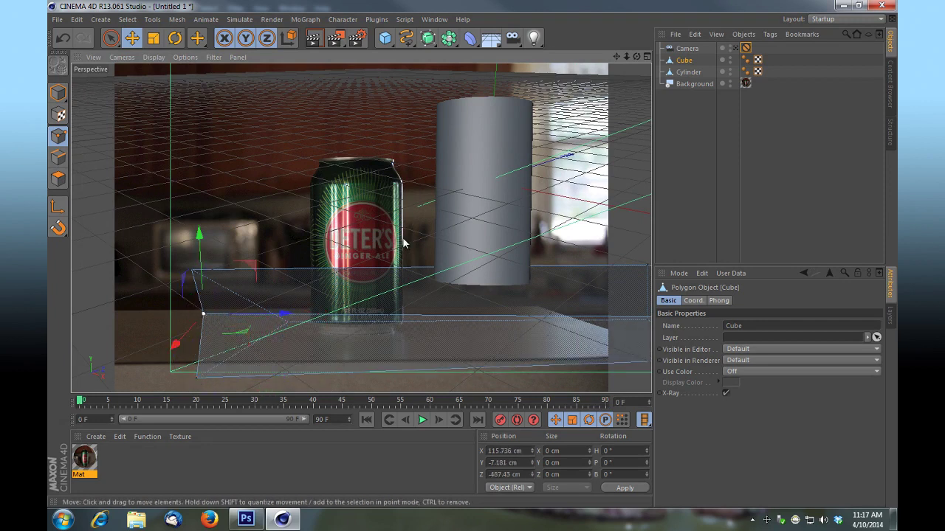
{"action": "left_click", "coordinate": [736, 48]}
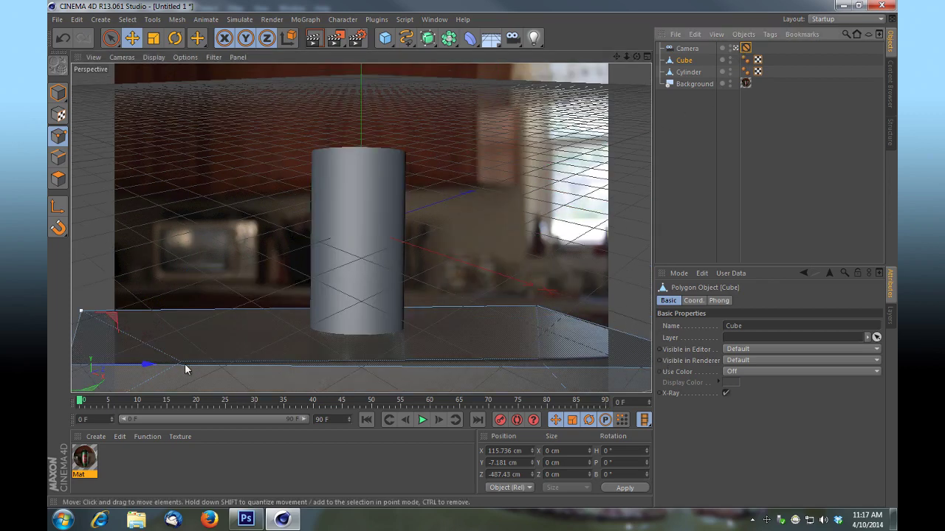
{"action": "left_click_drag", "start_coordinate": [77, 371], "coordinate": [76, 367]}
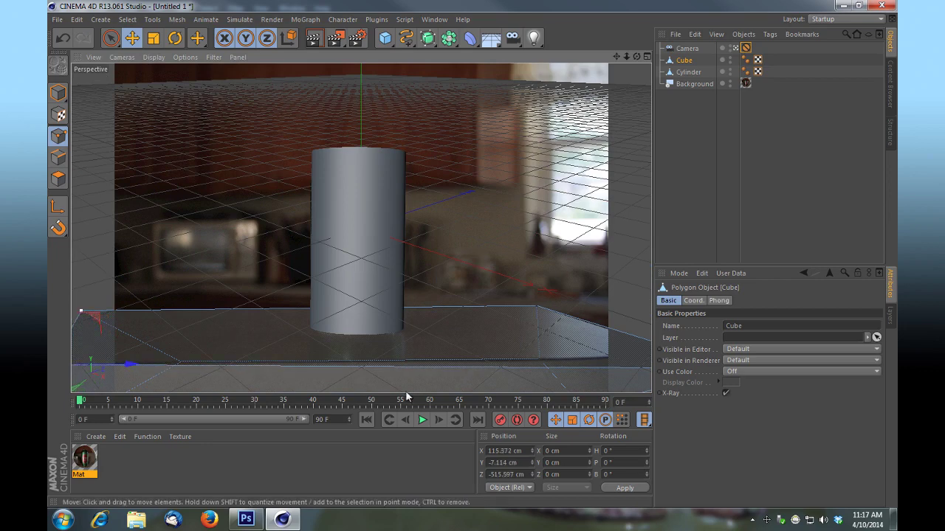
{"action": "left_click", "coordinate": [735, 49]}
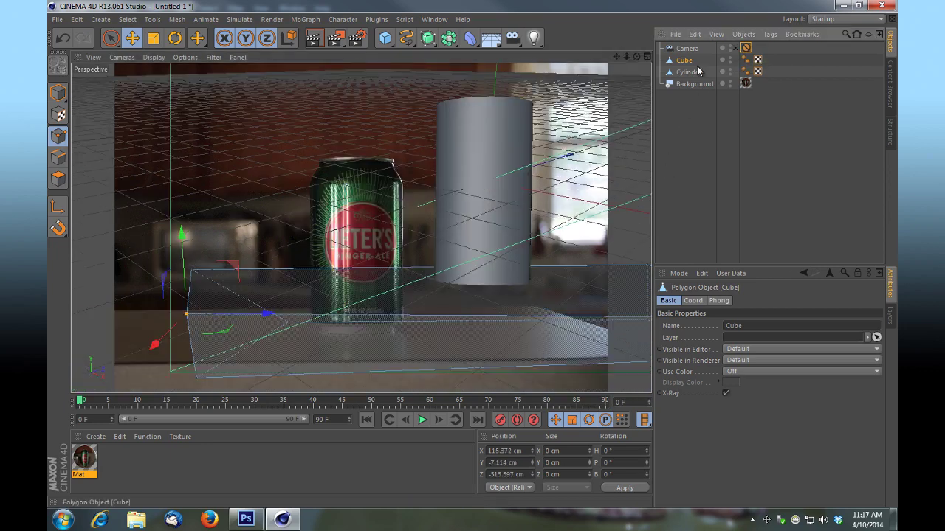
Move the cube's front right bottom corner out to about X 114.2, Y -178.5, Z 516.8 cm and check it through the camera.
{"action": "left_click_drag", "start_coordinate": [616, 56], "coordinate": [472, 254]}
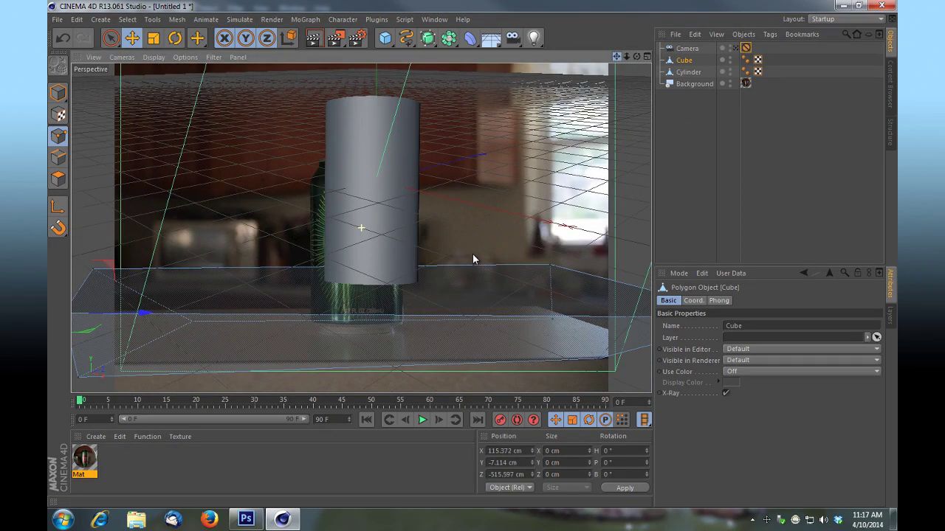
{"action": "left_click", "coordinate": [598, 363]}
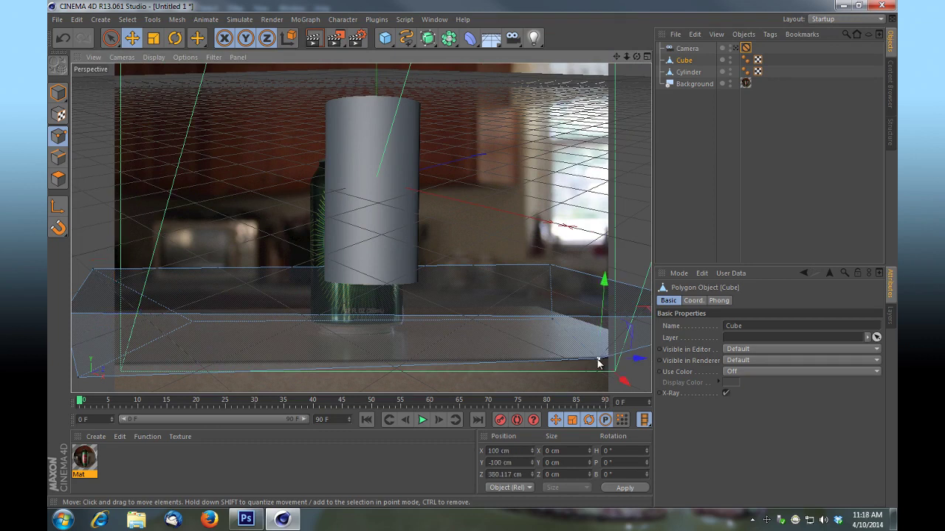
{"action": "left_click_drag", "start_coordinate": [613, 378], "coordinate": [472, 259]}
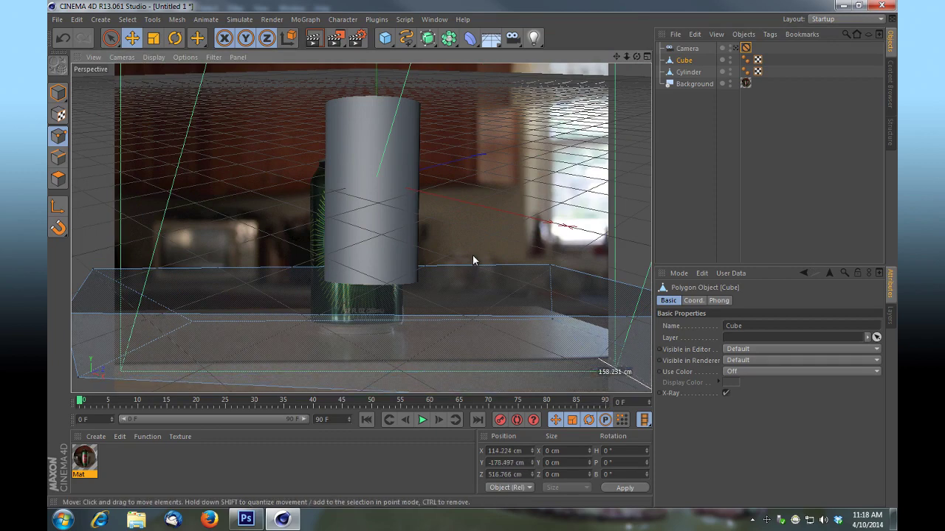
{"action": "left_click", "coordinate": [737, 48]}
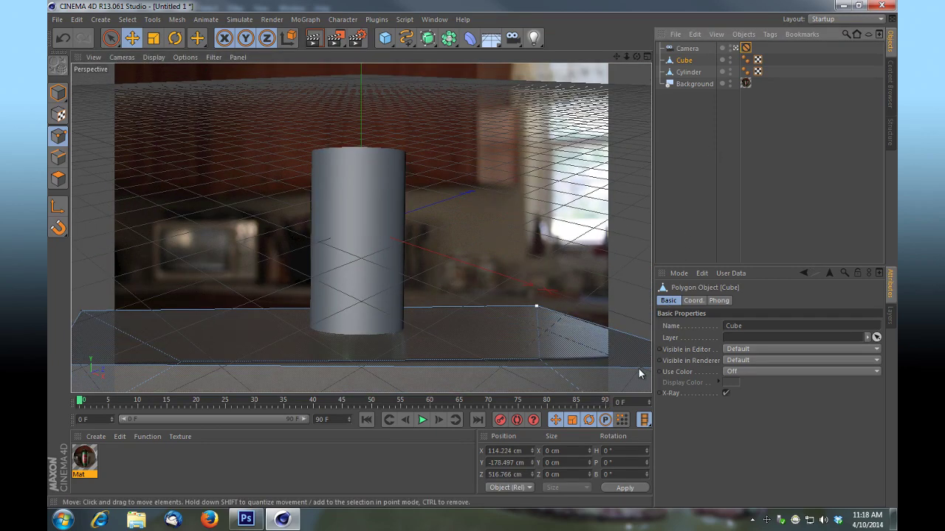
{"action": "key", "text": "ctrl+z"}
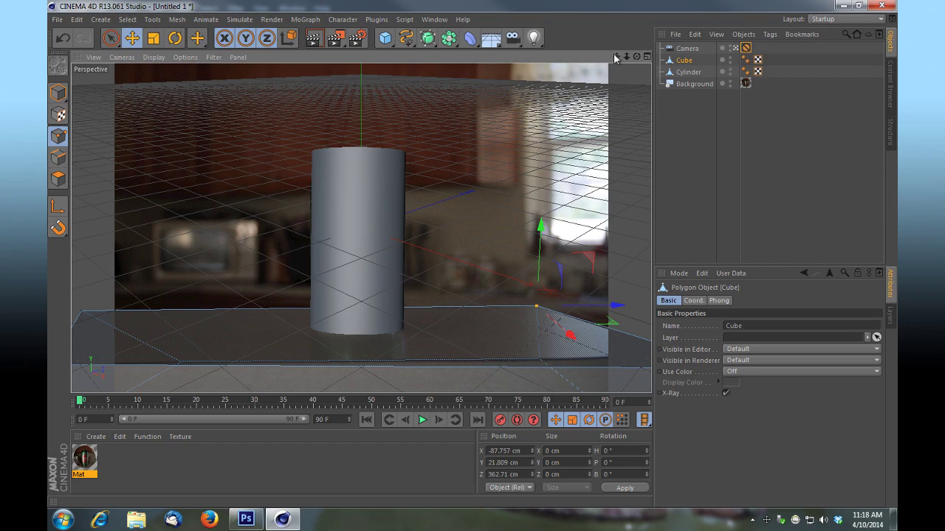
Move the cube's front right top corner to about X 118.2, Y -1.2, Z 548.2 cm and return to the camera view.
{"action": "left_click", "coordinate": [737, 48]}
{"action": "left_click_drag", "start_coordinate": [634, 57], "coordinate": [613, 250]}
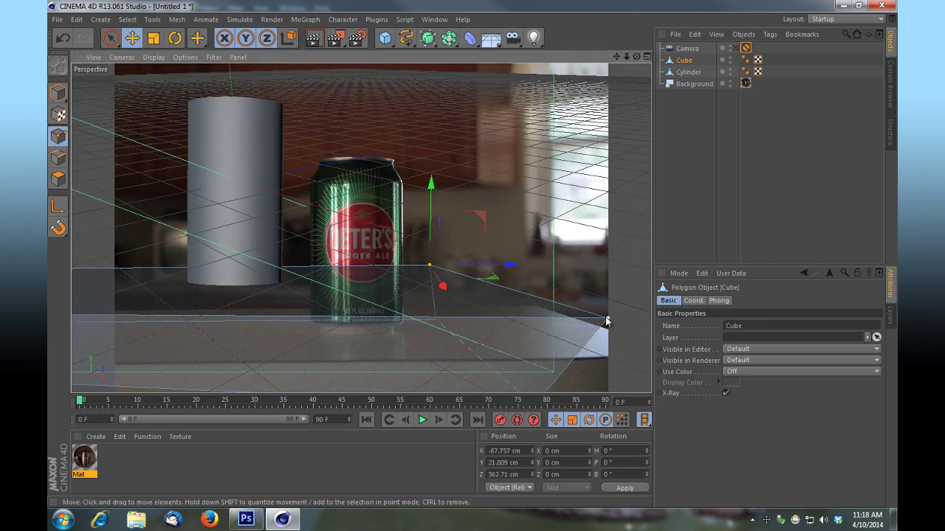
{"action": "left_click", "coordinate": [737, 48]}
{"action": "left_click_drag", "start_coordinate": [642, 363], "coordinate": [596, 360]}
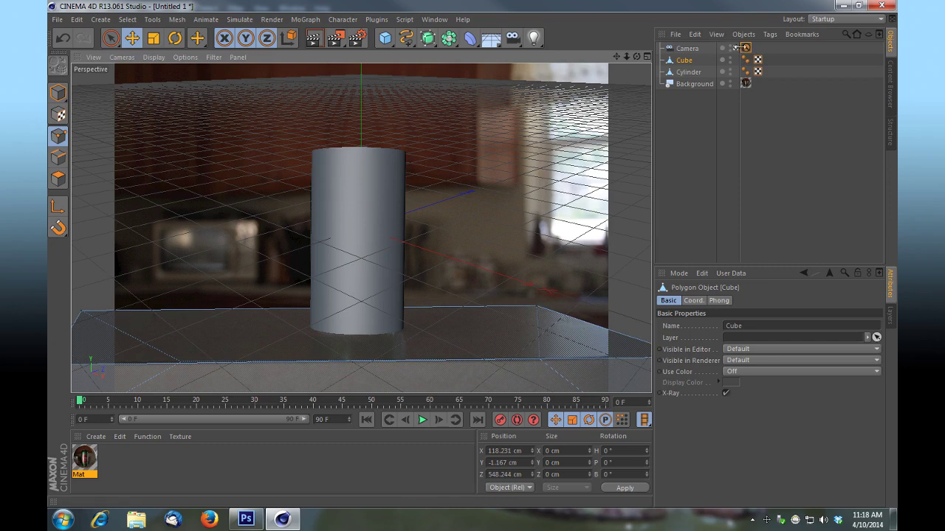
Rename the cube as foreground and the cylinder as can.
{"action": "left_click", "coordinate": [702, 49]}
{"action": "left_click", "coordinate": [699, 49]}
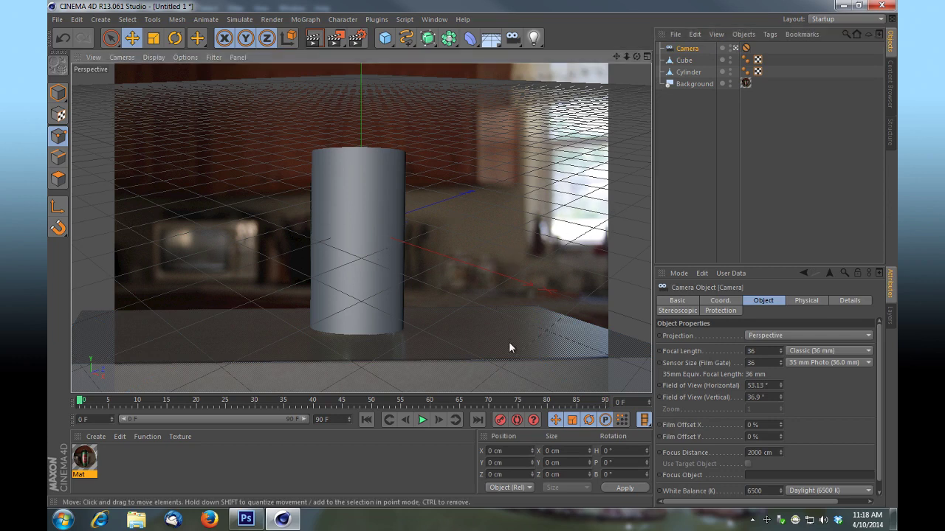
{"action": "left_click", "coordinate": [685, 61]}
{"action": "double_click", "coordinate": [684, 61]}
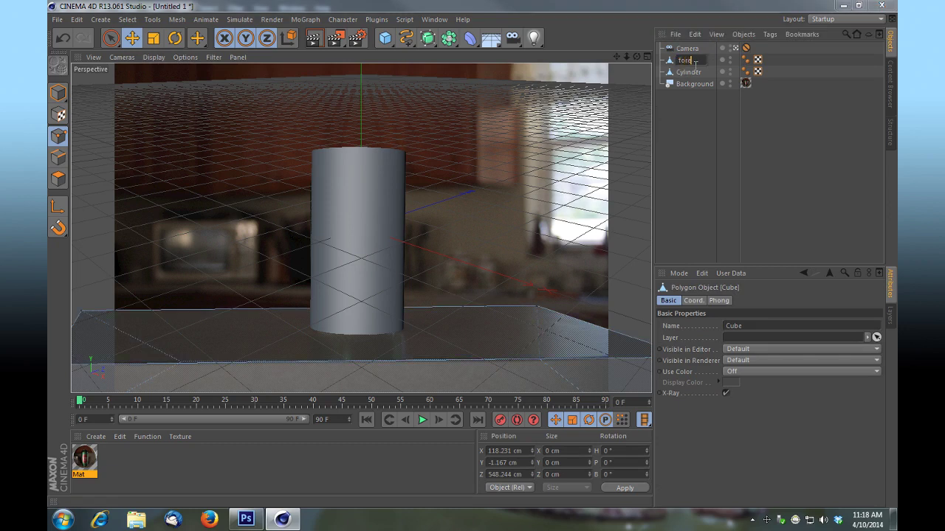
{"action": "type", "text": "foreground"}
{"action": "key", "text": "Return"}
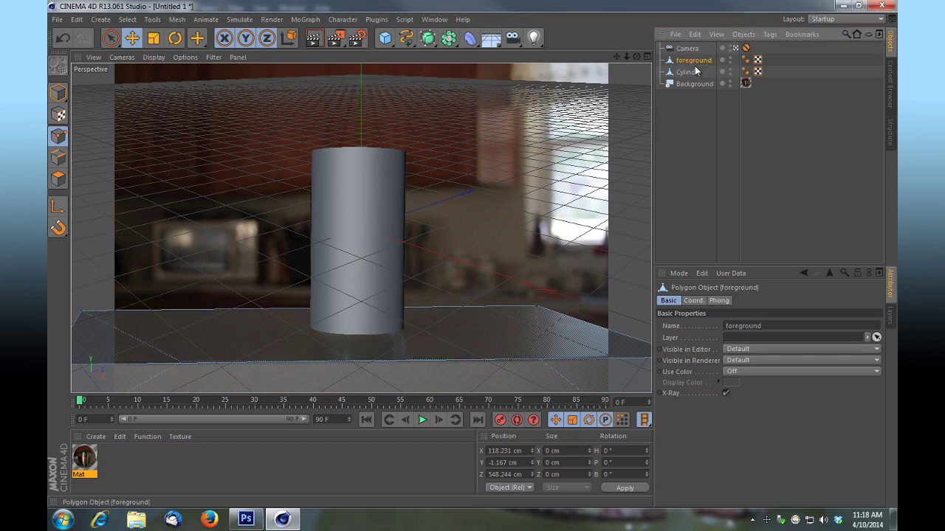
{"action": "double_click", "coordinate": [688, 71]}
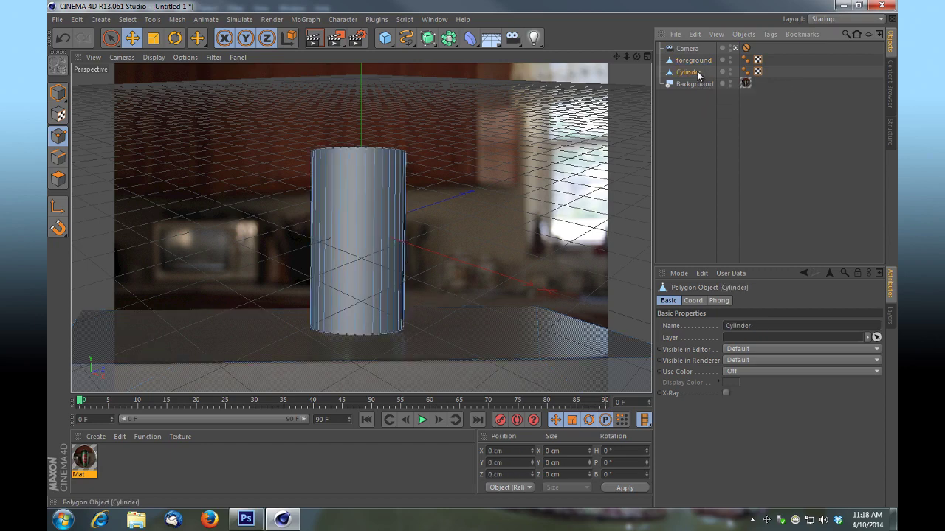
{"action": "type", "text": "can"}
{"action": "key", "text": "Return"}
Create a plane with 1 width segment and 1 height segment, and rotate it upright to face the camera.
{"action": "left_click_drag", "start_coordinate": [384, 38], "coordinate": [482, 73]}
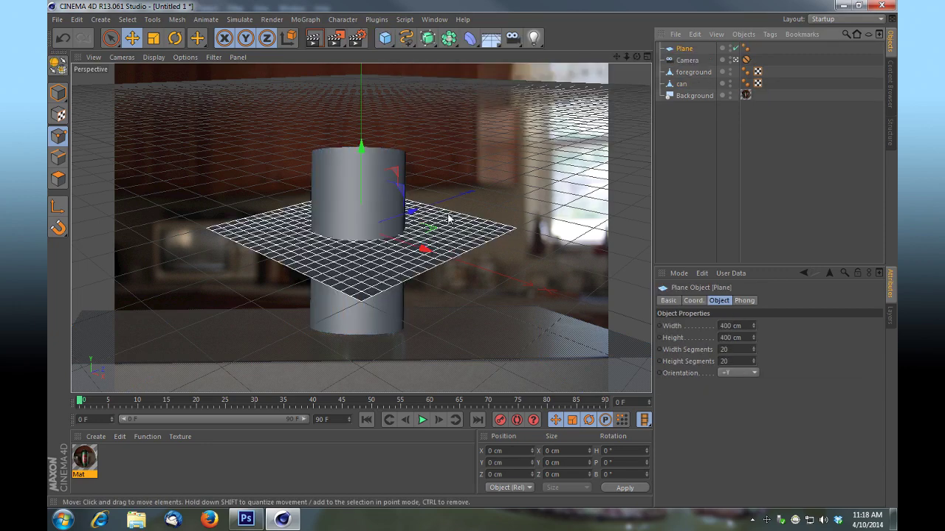
{"action": "left_click", "coordinate": [734, 349]}
{"action": "type", "text": "1"}
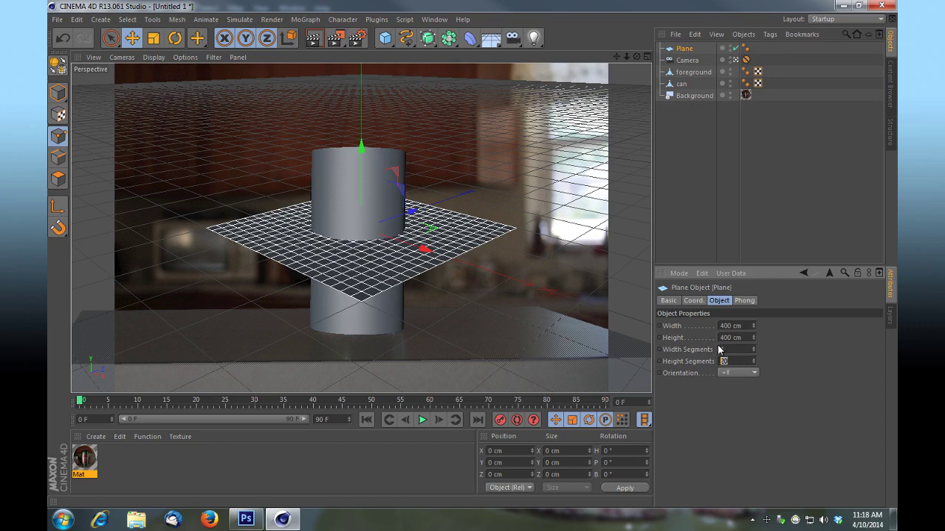
{"action": "type", "text": "1"}
{"action": "key", "text": "Return"}
{"action": "left_click", "coordinate": [175, 39]}
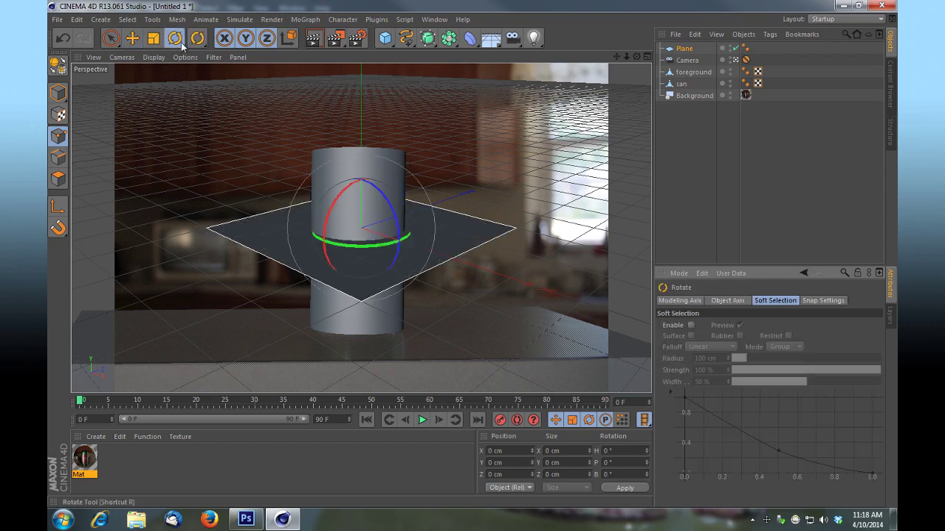
{"action": "left_click_drag", "start_coordinate": [380, 248], "coordinate": [365, 308]}
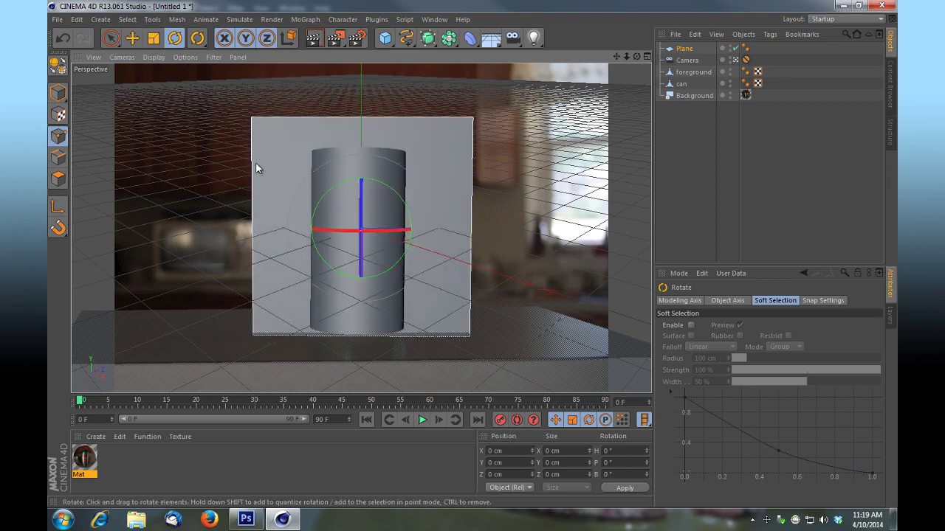
Move the plane back behind the can and scale it up to about 1772 cm square.
{"action": "left_click", "coordinate": [133, 38]}
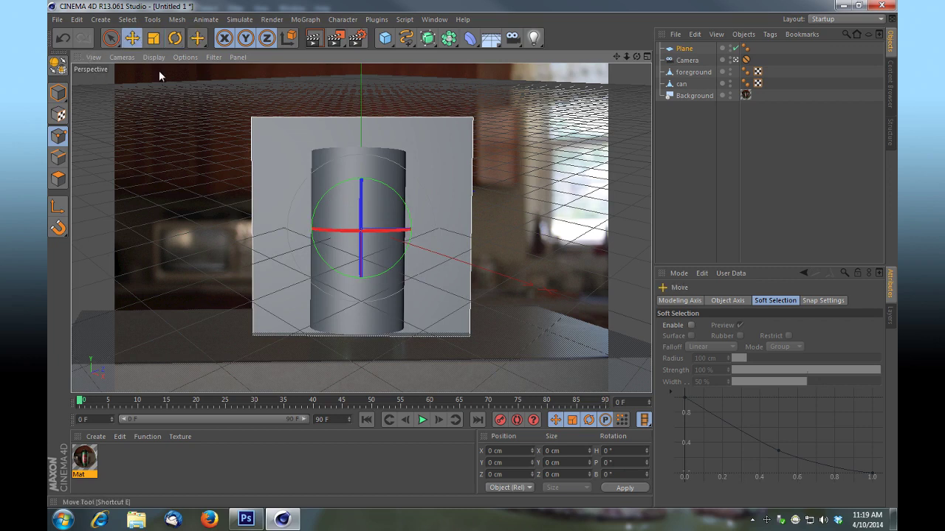
{"action": "left_click_drag", "start_coordinate": [403, 215], "coordinate": [240, 383]}
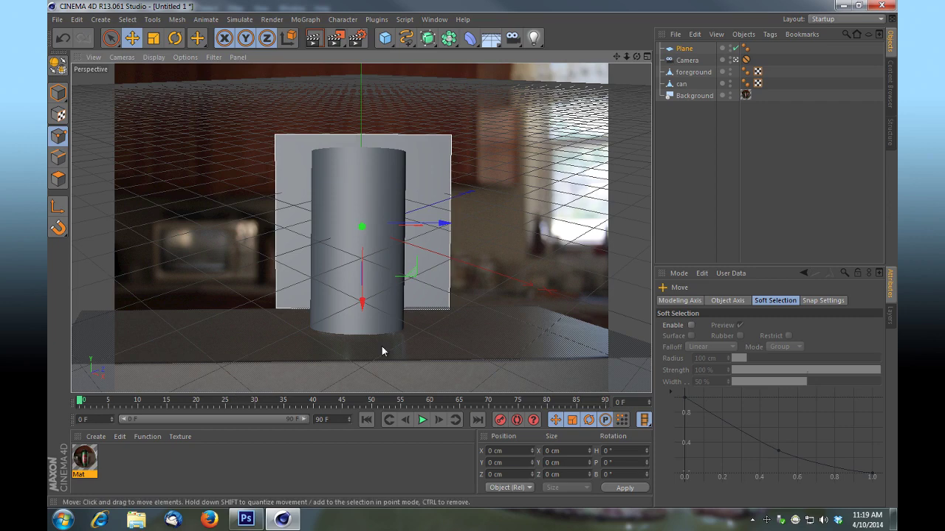
{"action": "left_click", "coordinate": [155, 39]}
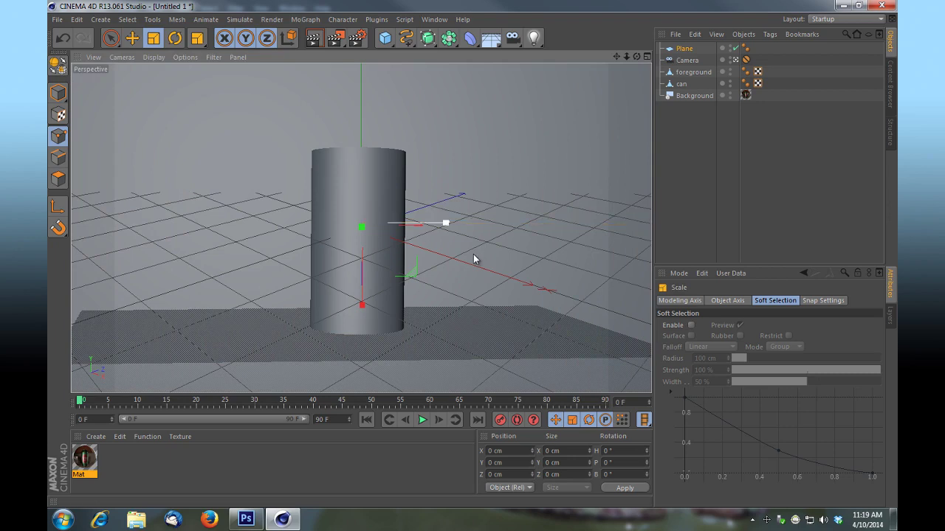
In the top view, move the plane farther back from the camera and rotate it to stand upright behind the can and counter.
{"action": "left_click", "coordinate": [646, 57]}
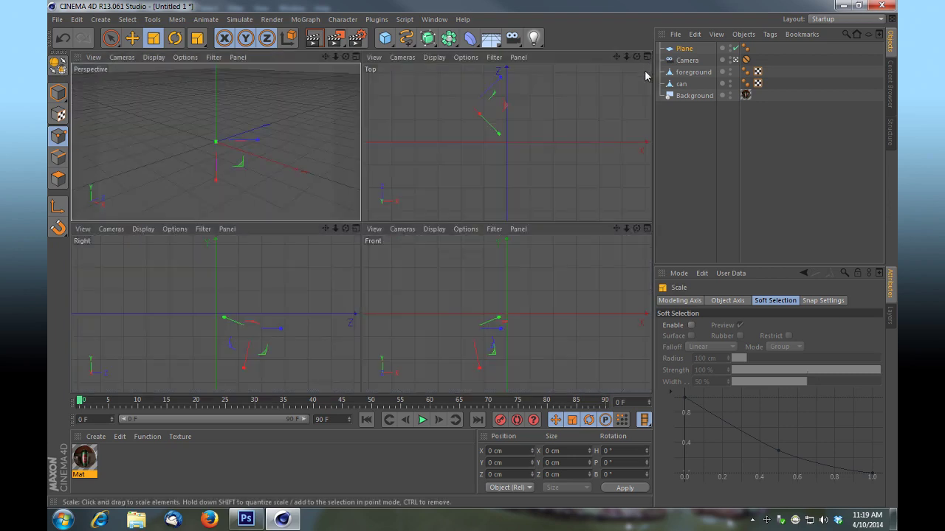
{"action": "left_click", "coordinate": [646, 57]}
{"action": "scroll", "coordinate": [470, 258], "scroll_direction": "down", "scroll_amount": 5}
{"action": "scroll", "coordinate": [471, 260], "scroll_direction": "up", "scroll_amount": 8}
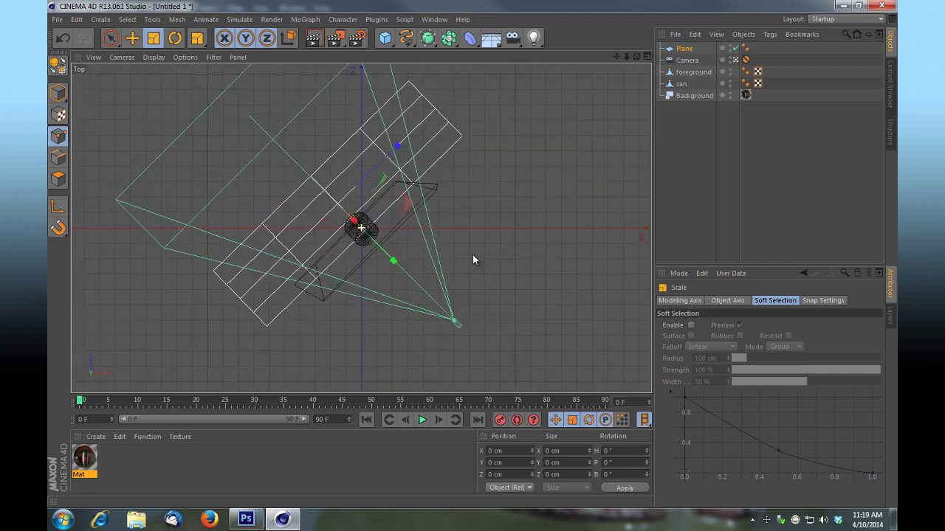
{"action": "left_click", "coordinate": [683, 48]}
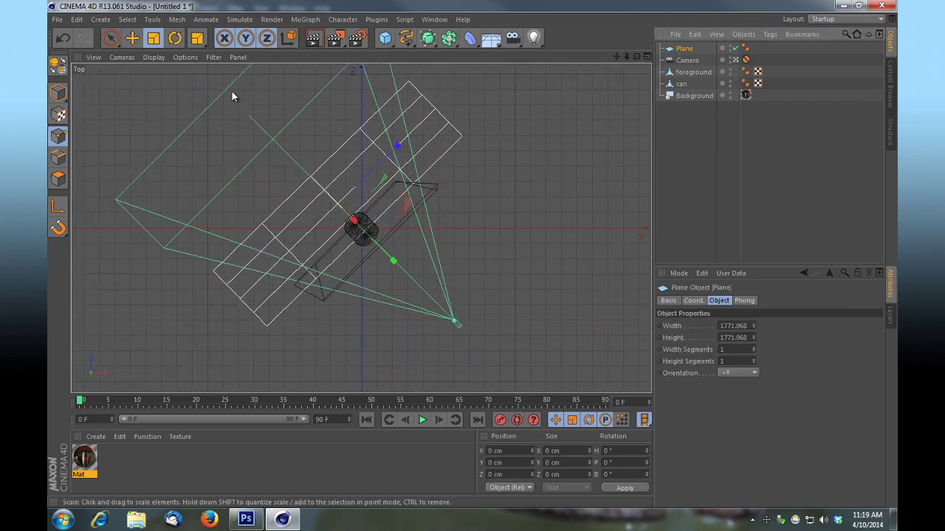
{"action": "key", "text": "e"}
{"action": "left_click_drag", "start_coordinate": [391, 258], "coordinate": [338, 237]}
{"action": "key", "text": "r"}
{"action": "left_click_drag", "start_coordinate": [320, 189], "coordinate": [333, 204]}
{"action": "key", "text": "ctrl+z"}
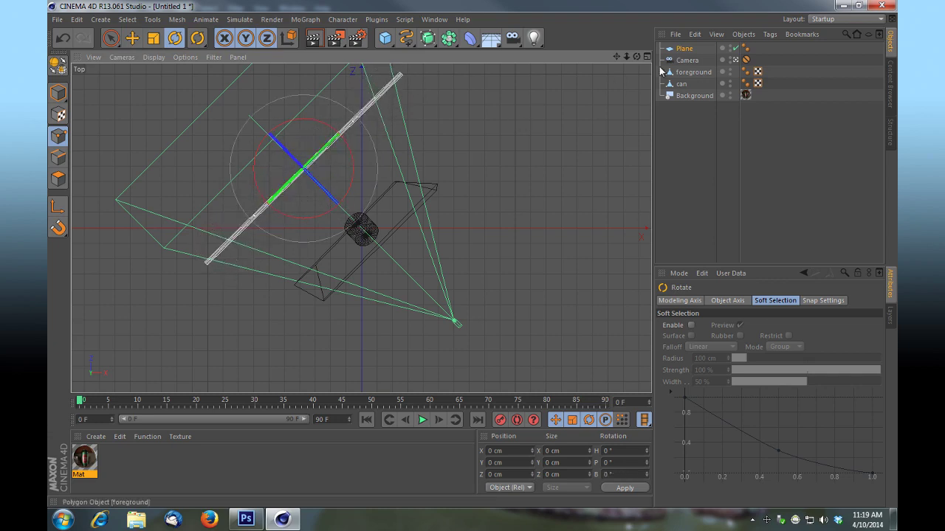
Scale the plane to about 4559 cm square to fill the camera view, and render a preview of the perspective view.
{"action": "left_click", "coordinate": [647, 56]}
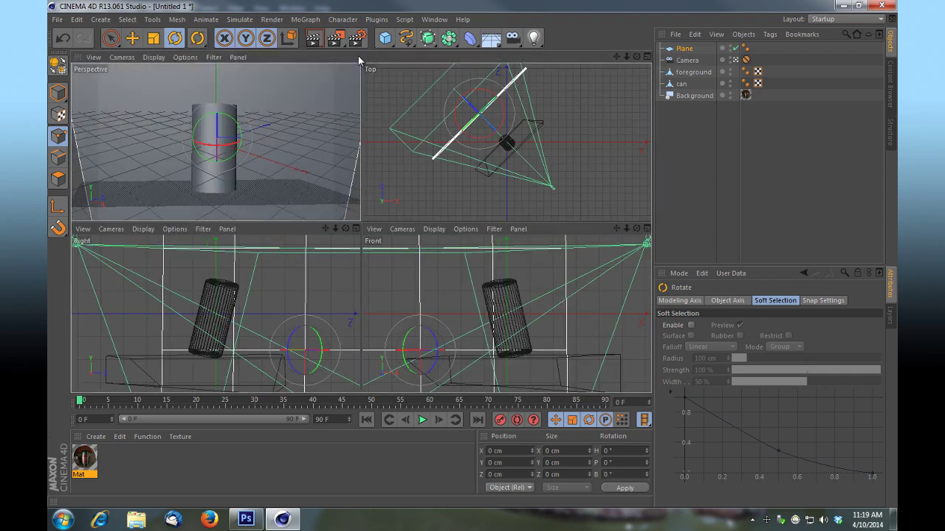
{"action": "left_click", "coordinate": [357, 56]}
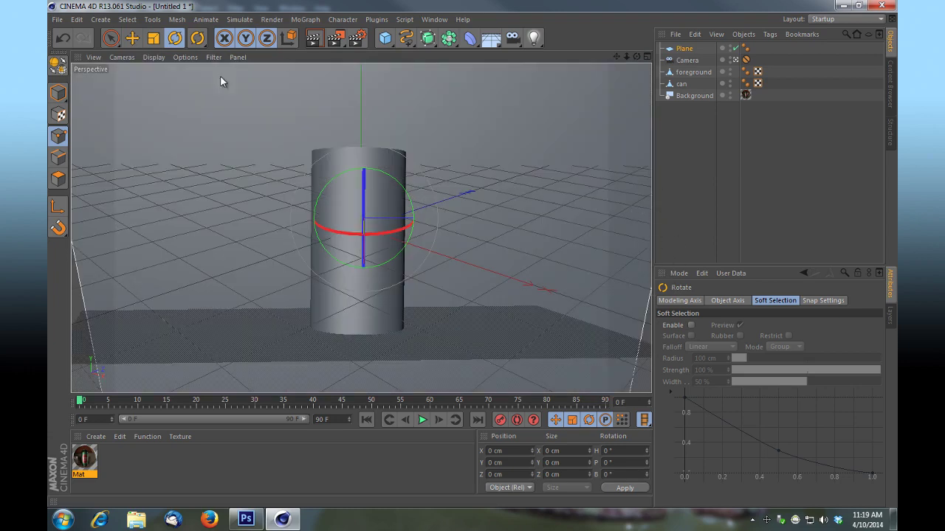
{"action": "left_click", "coordinate": [153, 38]}
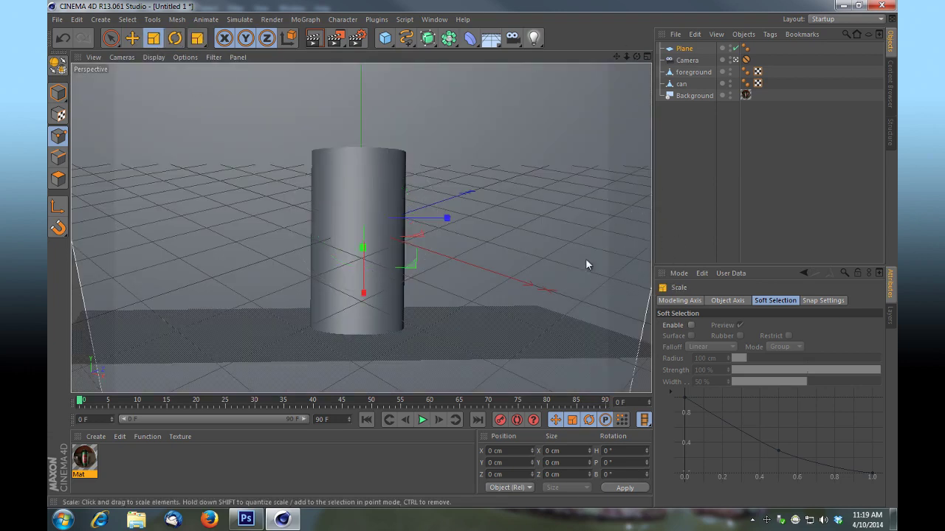
{"action": "left_click_drag", "start_coordinate": [492, 222], "coordinate": [583, 218]}
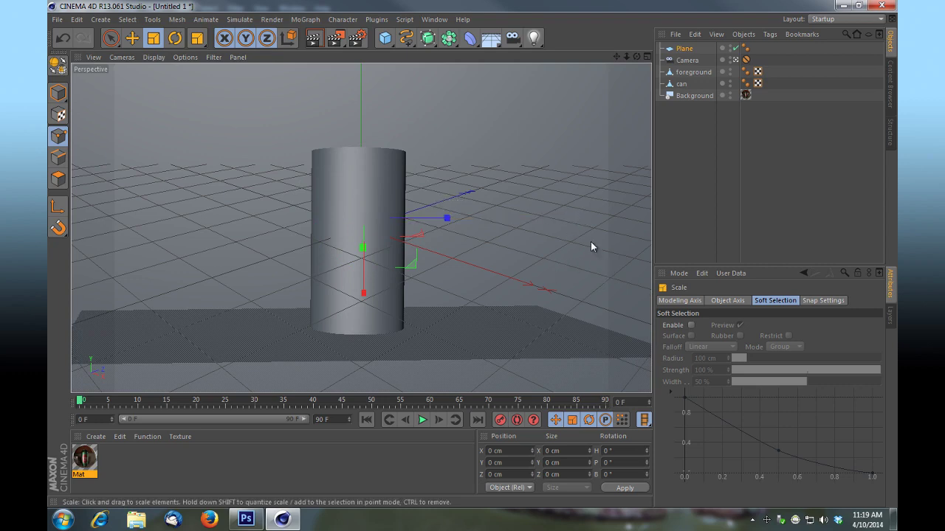
{"action": "left_click", "coordinate": [316, 38]}
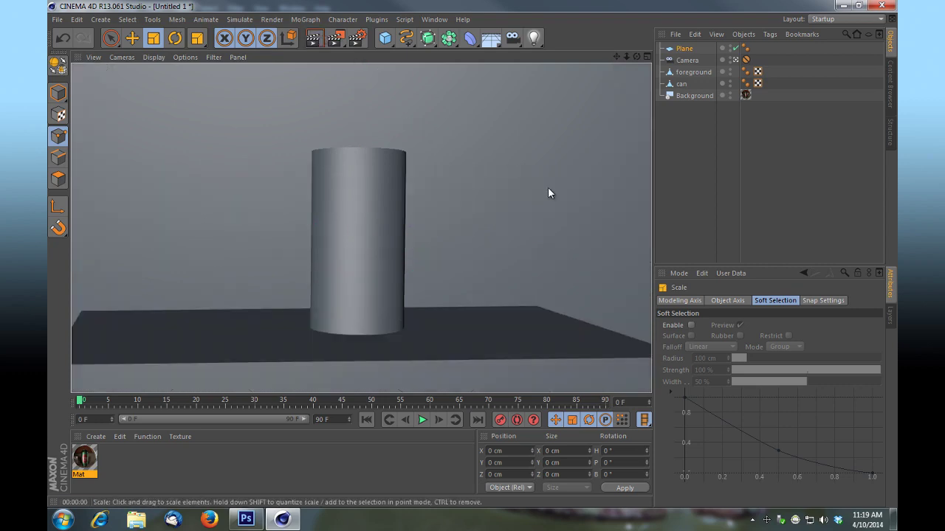
{"action": "left_click", "coordinate": [695, 60]}
{"action": "left_click", "coordinate": [695, 60]}
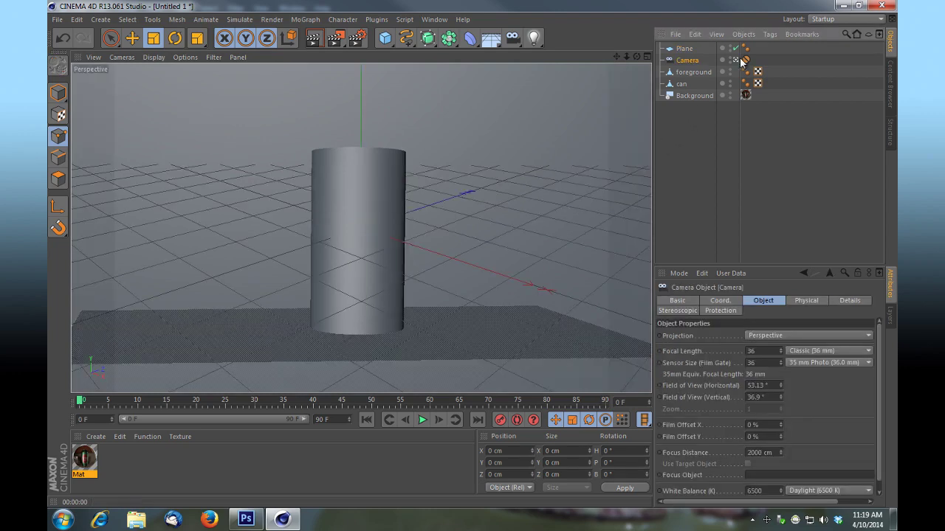
{"action": "left_click", "coordinate": [434, 19]}
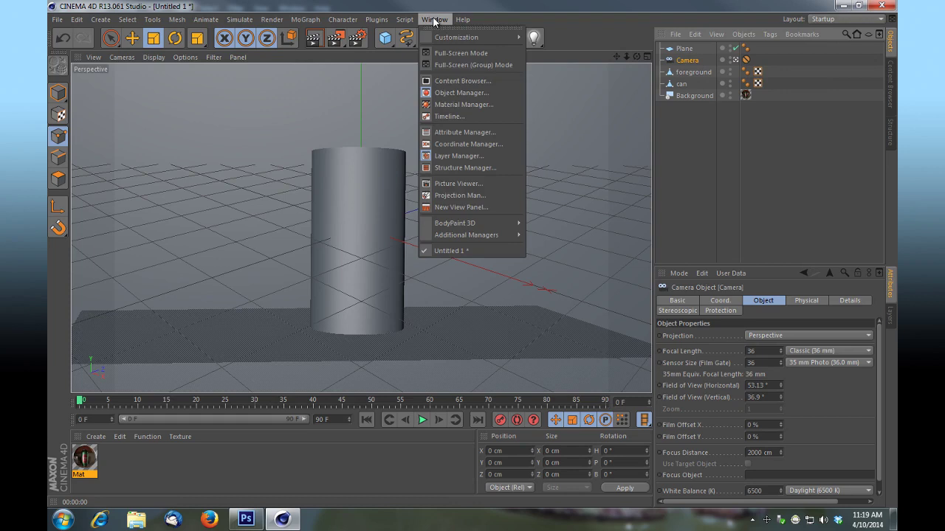
{"action": "left_click", "coordinate": [499, 197]}
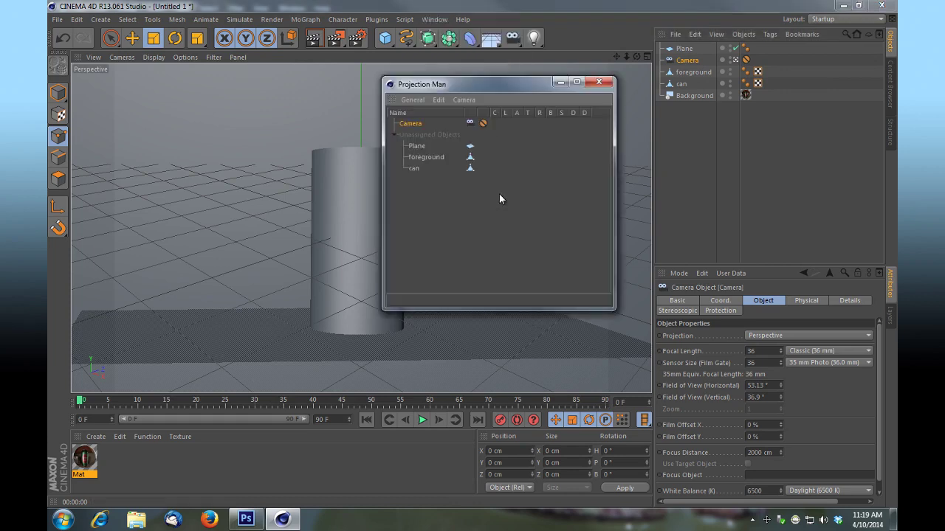
{"action": "left_click_drag", "start_coordinate": [475, 87], "coordinate": [738, 170]}
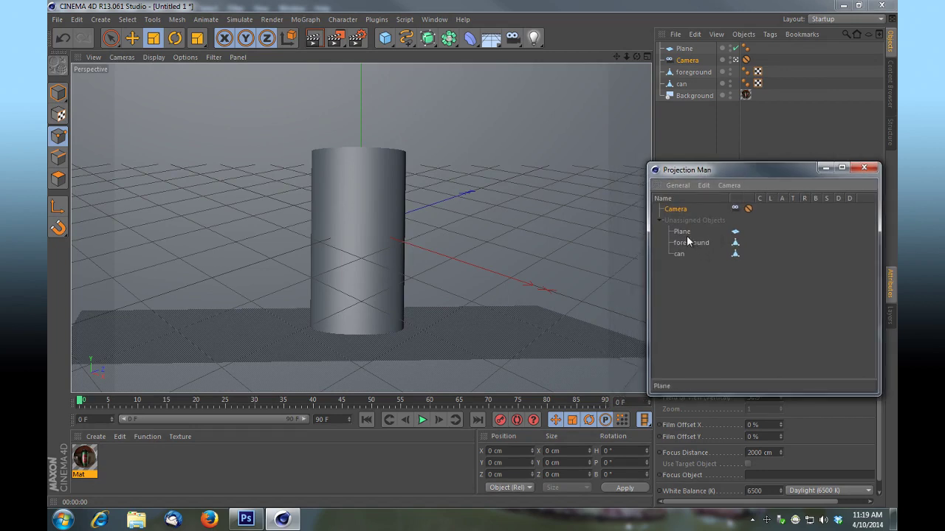
{"action": "left_click", "coordinate": [864, 168]}
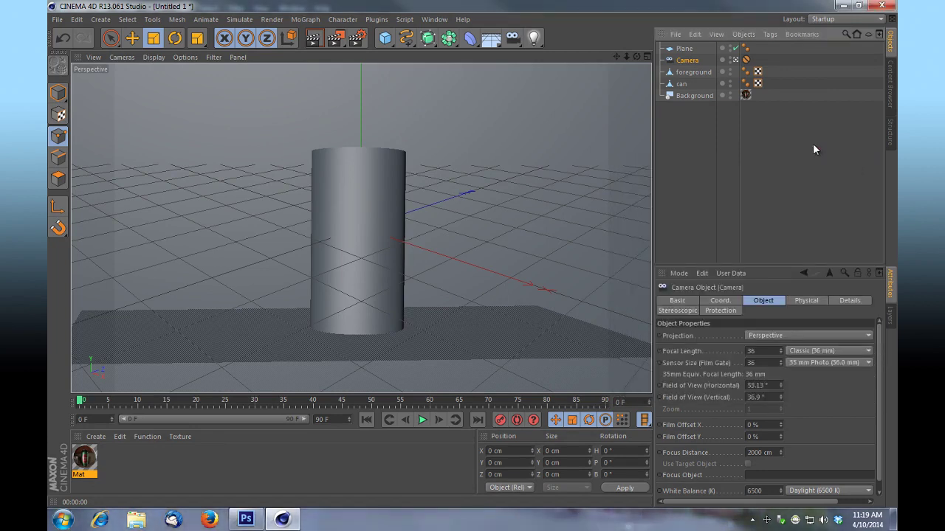
Rename the background plane as bg.
{"action": "left_click", "coordinate": [690, 49]}
{"action": "type", "text": "bg"}
{"action": "key", "text": "Return"}
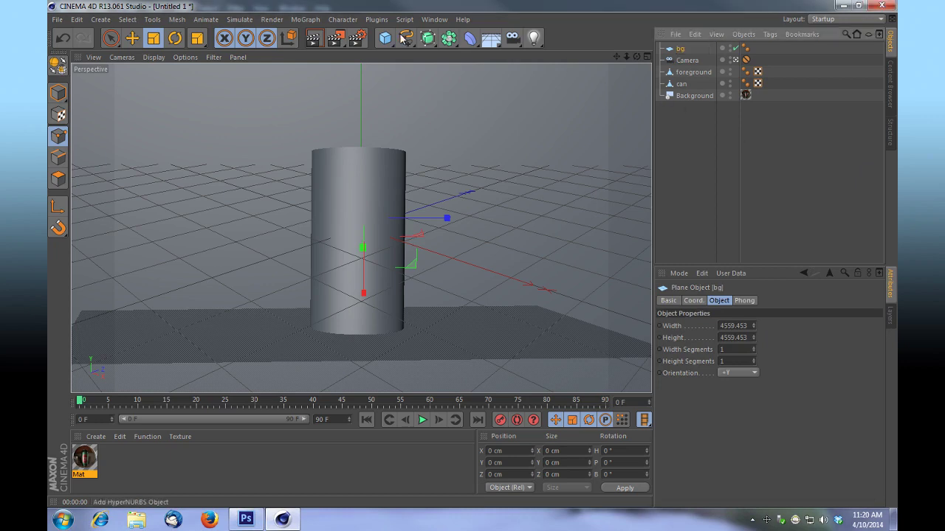
Open Projection Man and create a new projection camera with a loaded bitmap for the bg plane.
{"action": "left_click", "coordinate": [435, 19]}
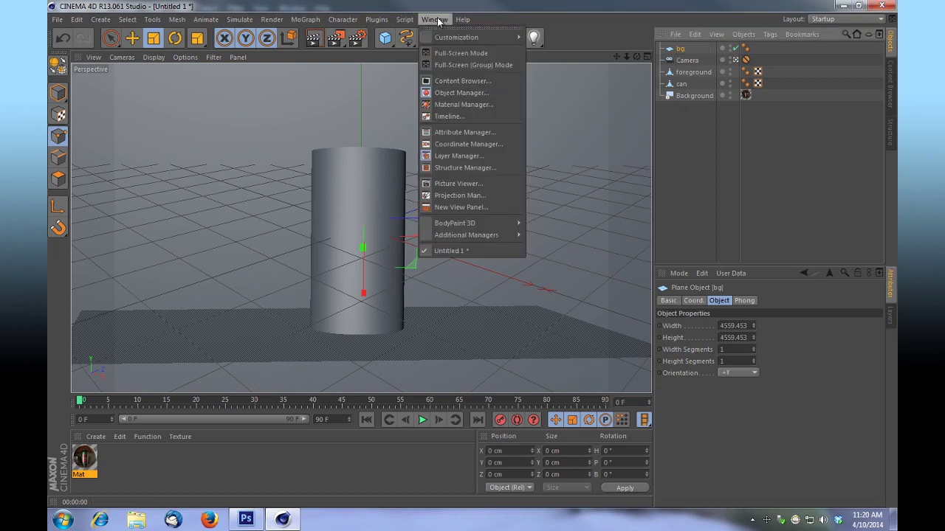
{"action": "left_click", "coordinate": [455, 195]}
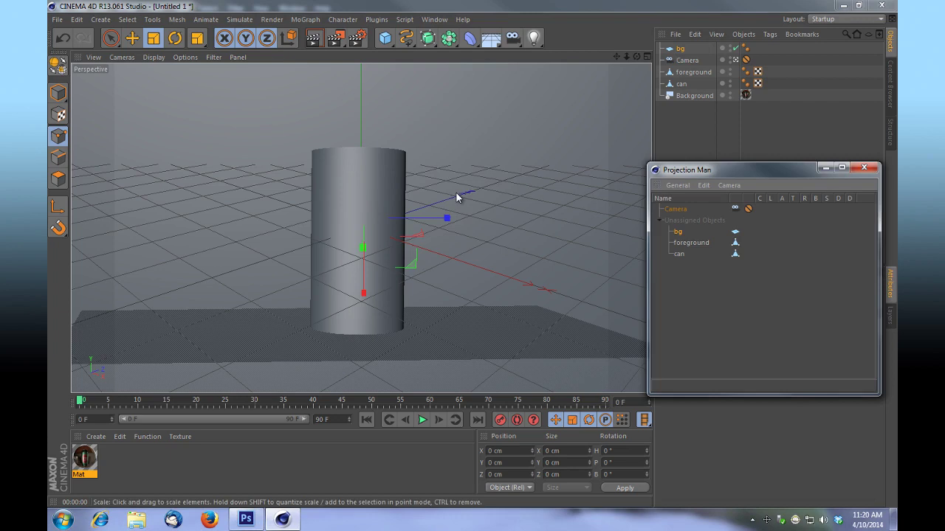
{"action": "right_click", "coordinate": [682, 236]}
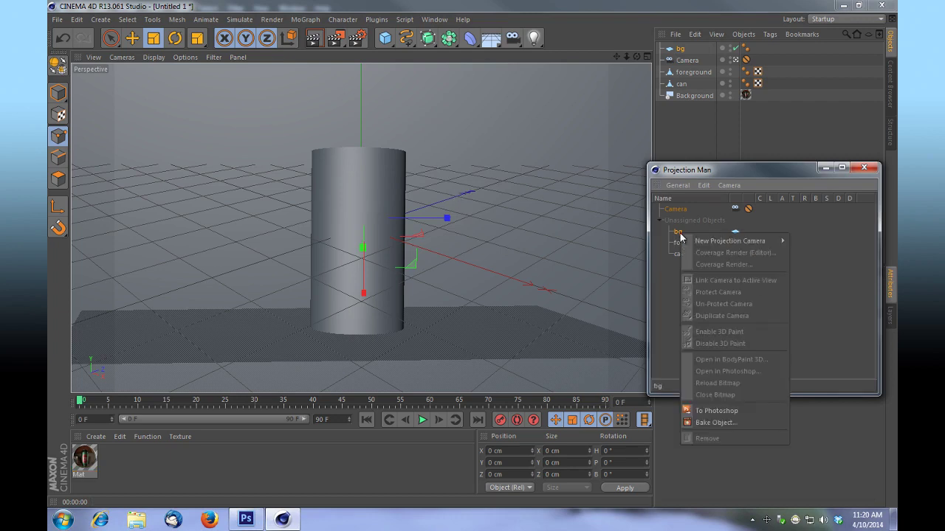
{"action": "mouse_move", "coordinate": [748, 244]}
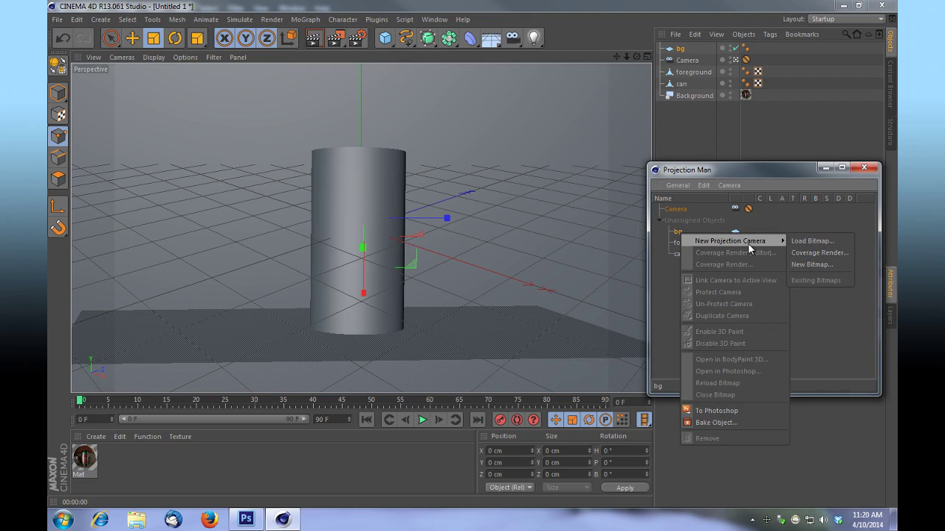
{"action": "left_click", "coordinate": [811, 241]}
Find and load the can PSD file from the Desktop, and project its backgrund layer onto the bg plane.
{"action": "left_click_drag", "start_coordinate": [791, 191], "coordinate": [662, 182]}
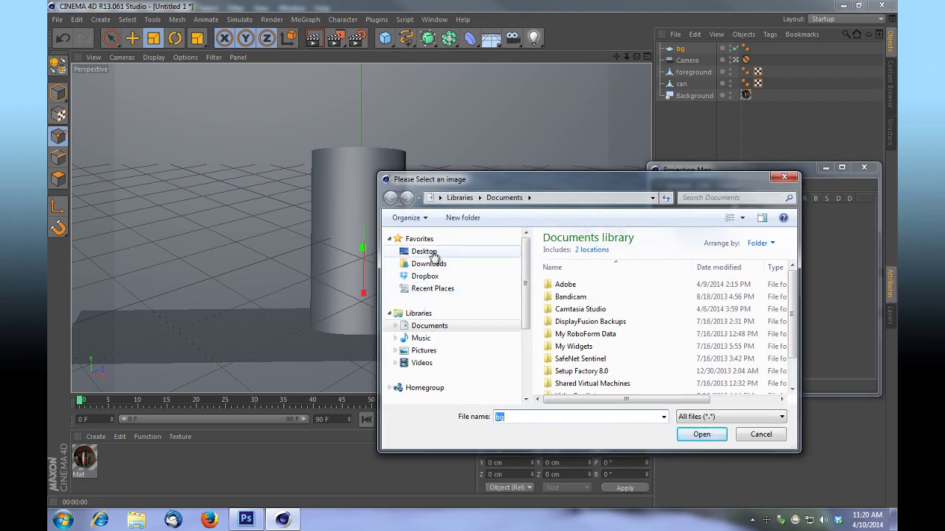
{"action": "left_click", "coordinate": [432, 253]}
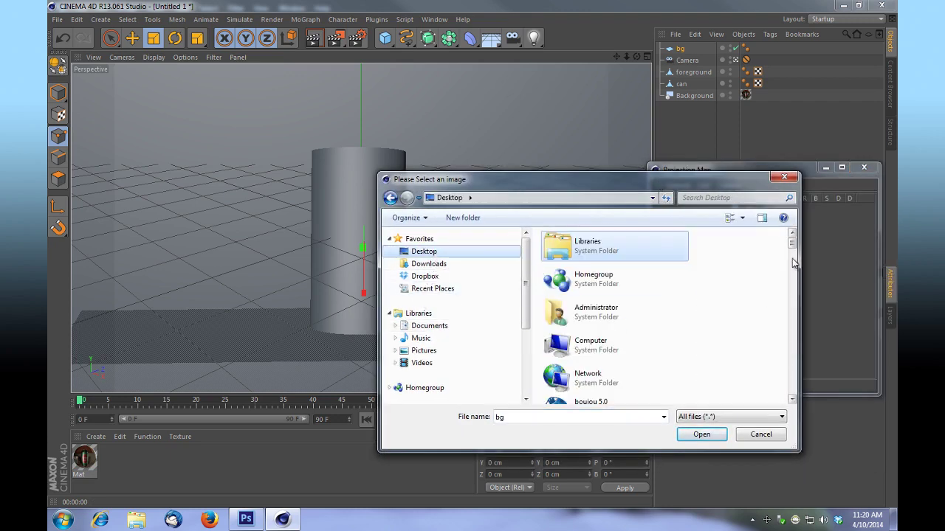
{"action": "left_click", "coordinate": [755, 198]}
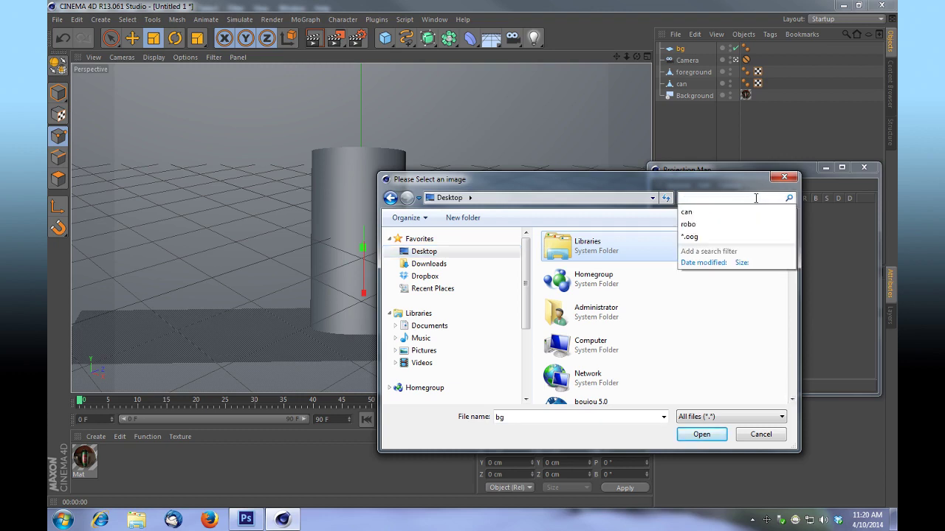
{"action": "left_click", "coordinate": [702, 215]}
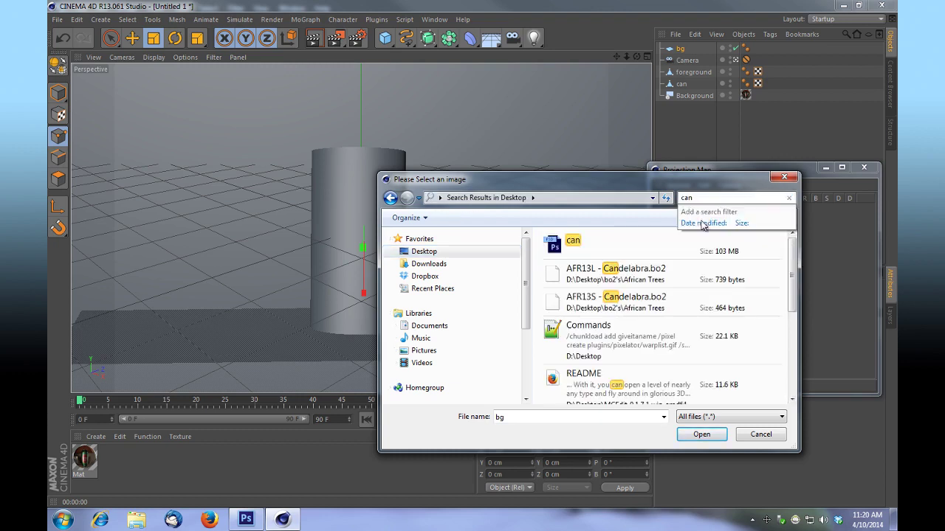
{"action": "left_click", "coordinate": [760, 246]}
{"action": "left_click", "coordinate": [701, 434]}
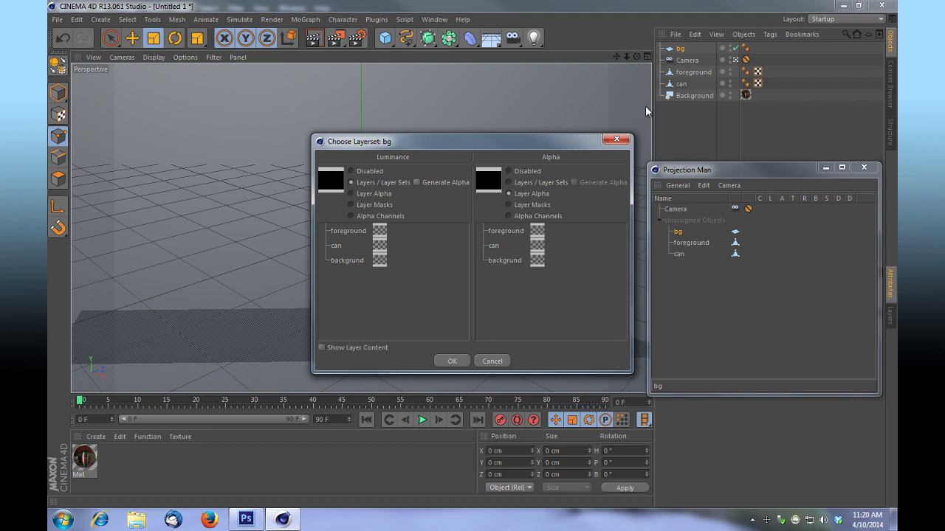
{"action": "left_click", "coordinate": [377, 264]}
{"action": "left_click", "coordinate": [452, 361]}
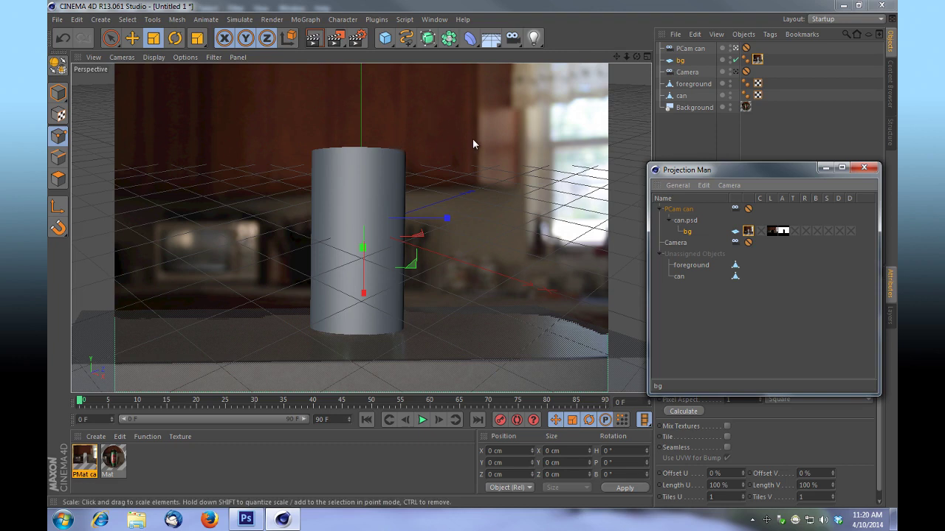
Assign the foreground object to can.psd under the projection camera, using the PSD's foreground layer for luminance and alpha.
{"action": "left_click", "coordinate": [688, 267]}
{"action": "left_click_drag", "start_coordinate": [687, 267], "coordinate": [691, 226]}
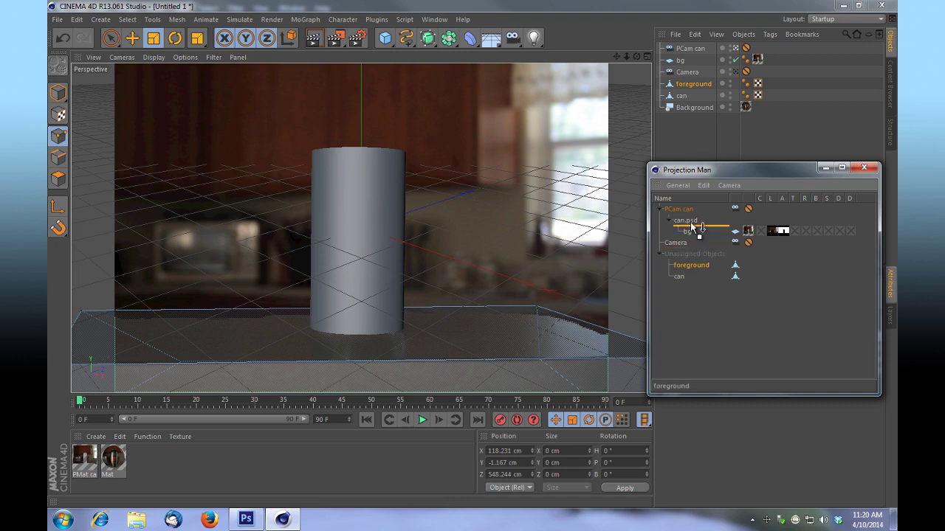
{"action": "left_click_drag", "start_coordinate": [692, 226], "coordinate": [691, 229]}
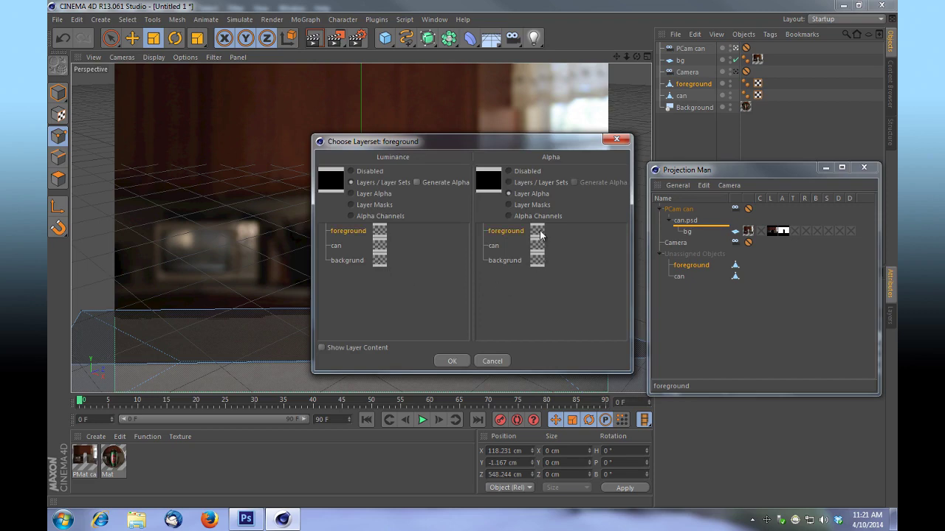
{"action": "left_click", "coordinate": [453, 362]}
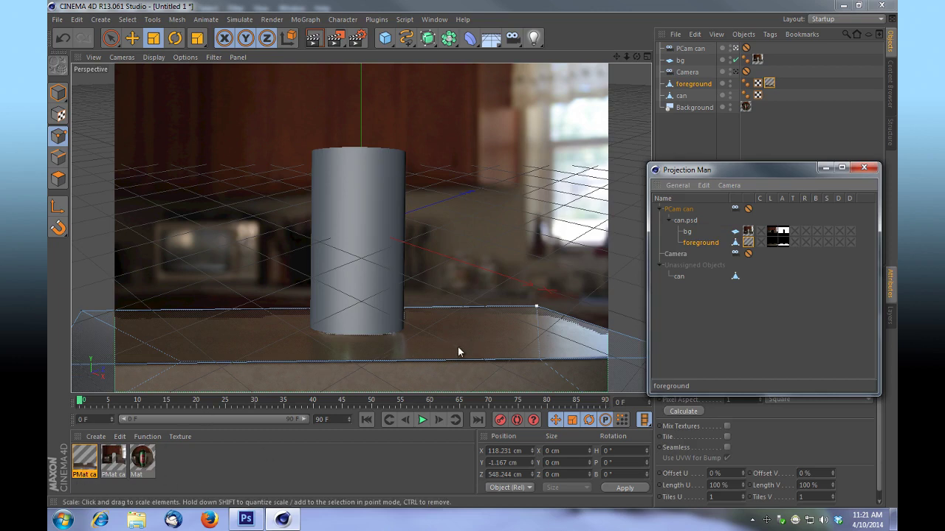
Assign the can object to can.psd in Projection Man with the can layer, and render a preview of the view.
{"action": "left_click", "coordinate": [677, 276]}
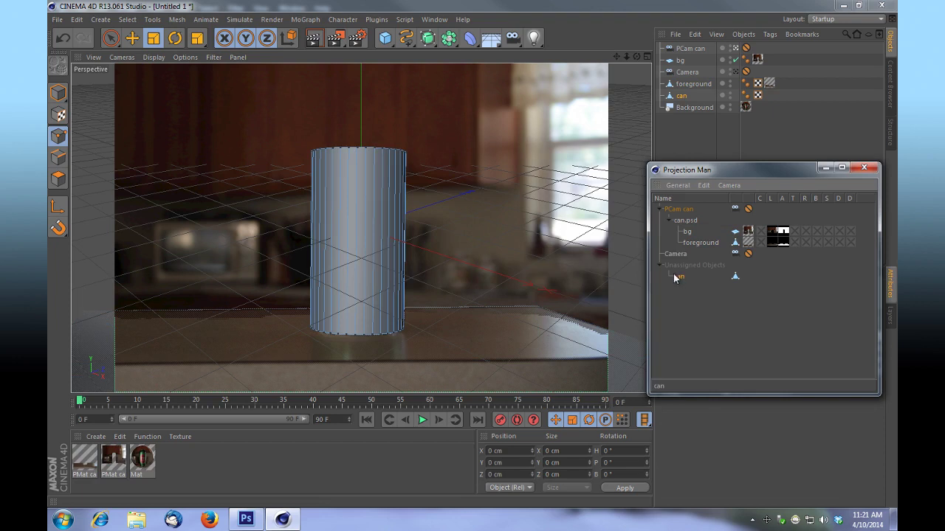
{"action": "left_click_drag", "start_coordinate": [674, 278], "coordinate": [702, 229]}
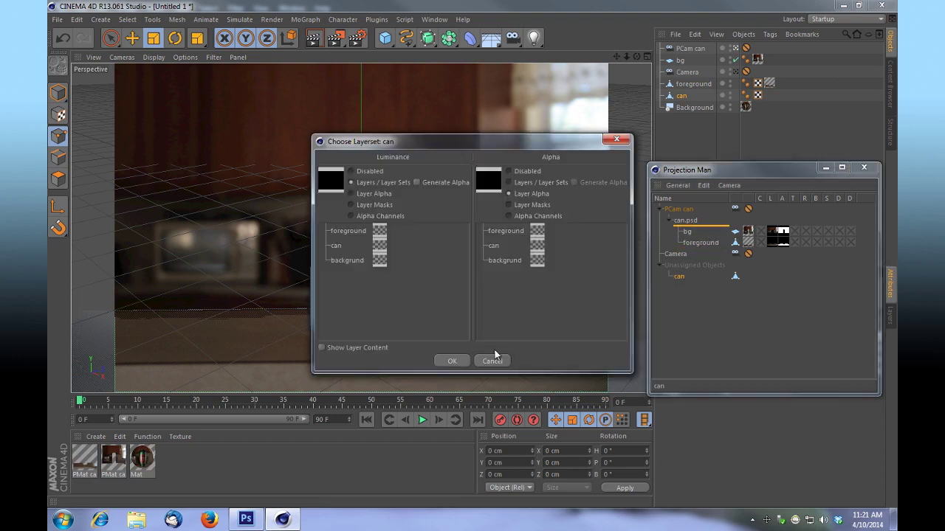
{"action": "left_click", "coordinate": [382, 248]}
{"action": "left_click", "coordinate": [452, 361]}
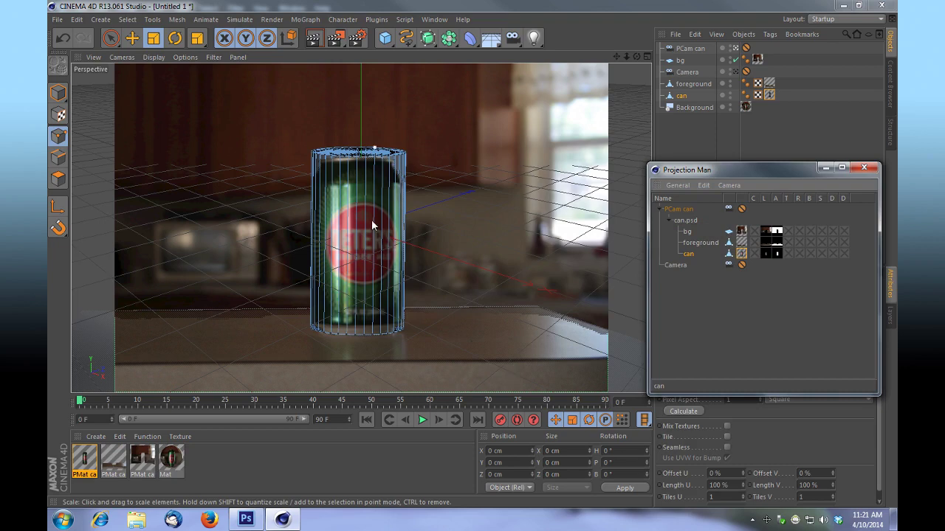
{"action": "left_click", "coordinate": [863, 167]}
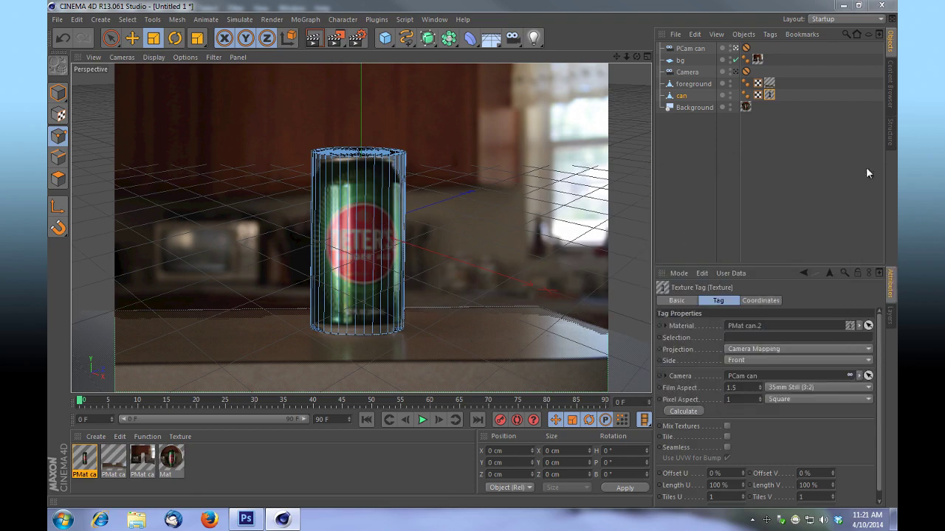
{"action": "left_click", "coordinate": [315, 44]}
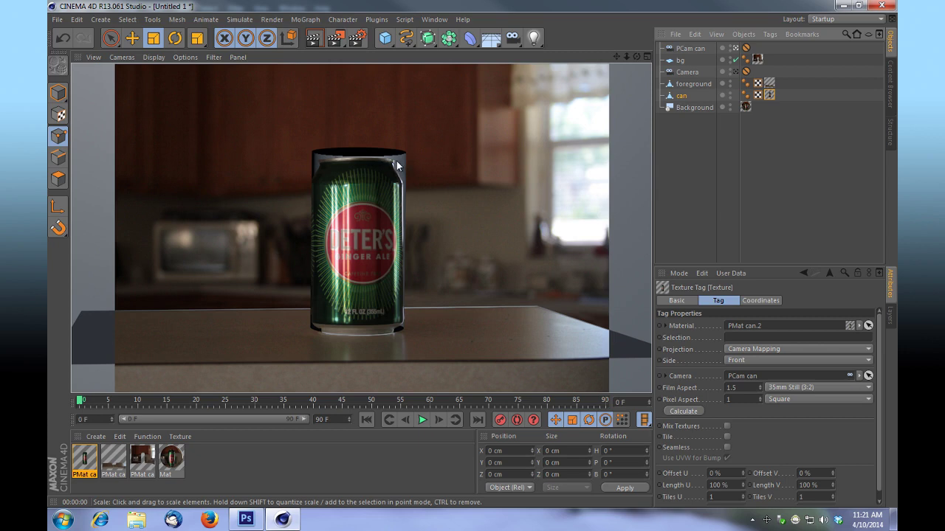
Add a Compositing tag to the can, exclude the can from itself with the first exclusion flag toggled, and render a preview.
{"action": "left_click", "coordinate": [678, 96]}
{"action": "right_click", "coordinate": [679, 98]}
{"action": "mouse_move", "coordinate": [721, 86]}
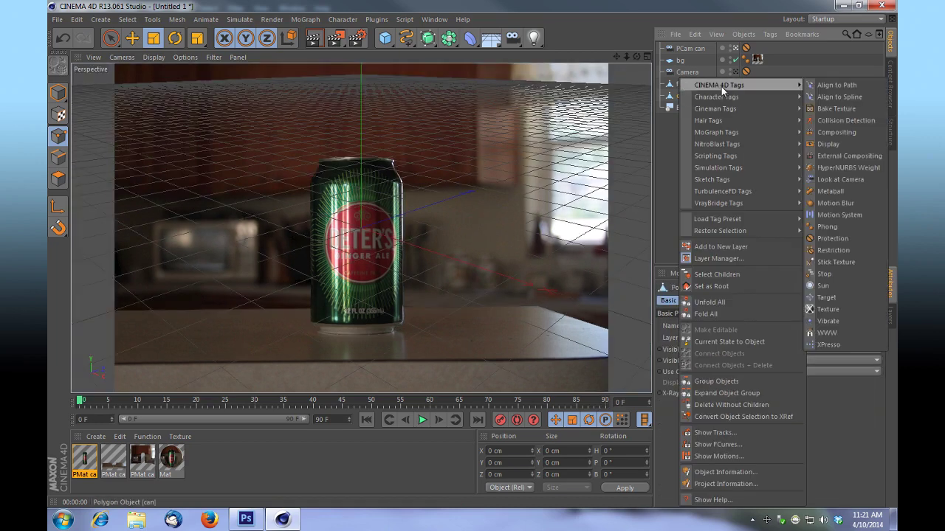
{"action": "left_click", "coordinate": [848, 133]}
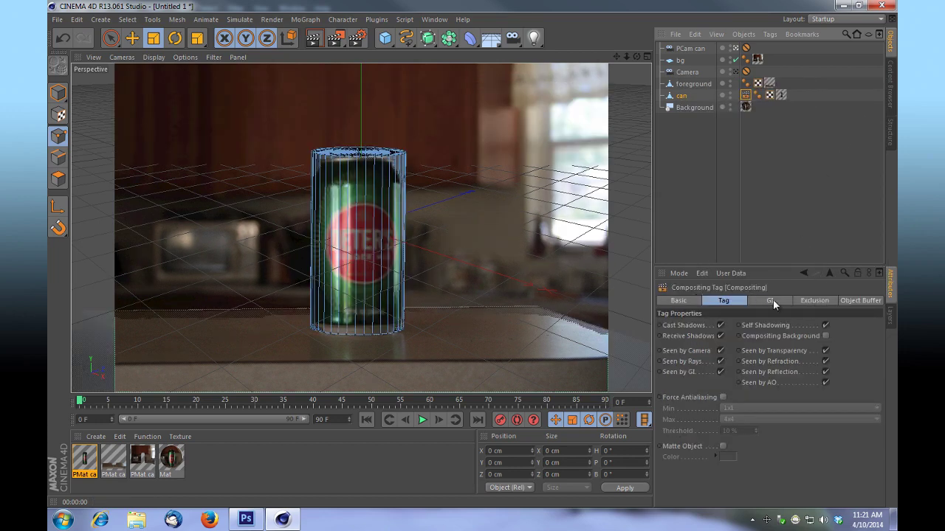
{"action": "left_click", "coordinate": [814, 301]}
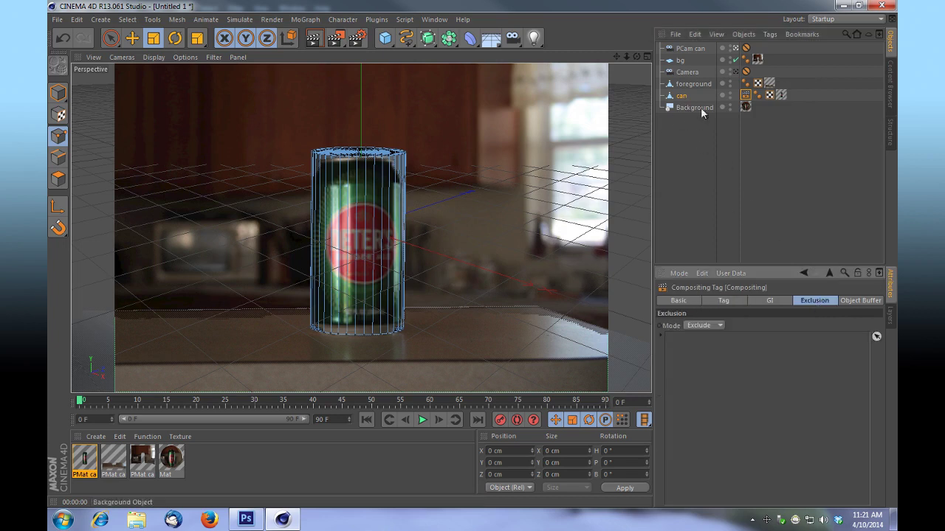
{"action": "left_click_drag", "start_coordinate": [683, 97], "coordinate": [693, 355]}
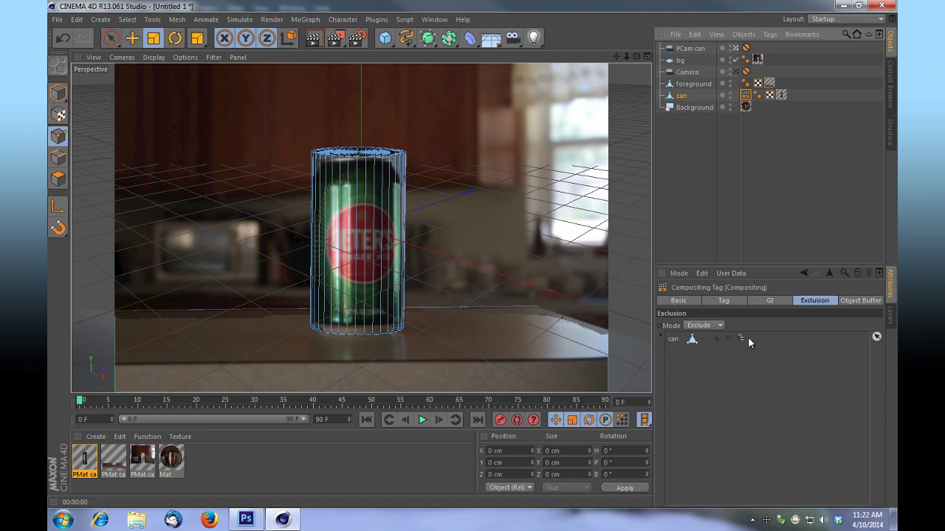
{"action": "left_click", "coordinate": [707, 338]}
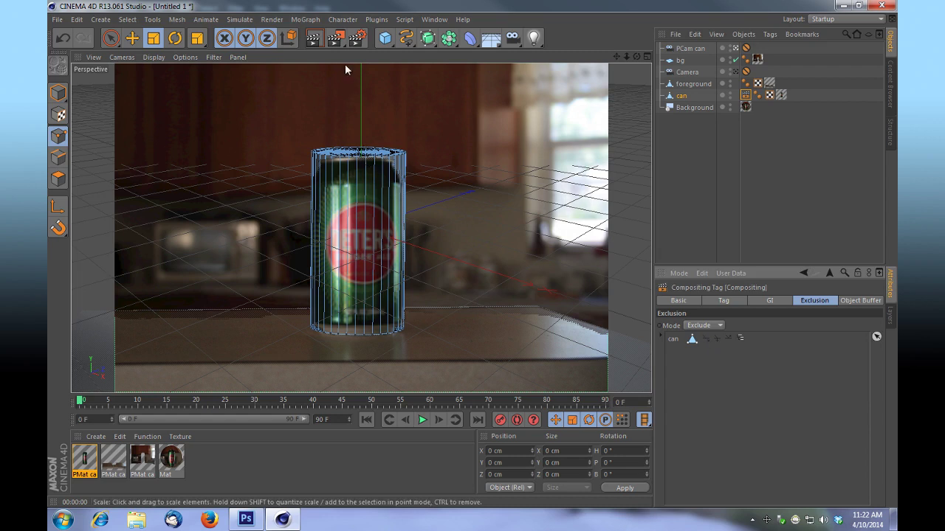
{"action": "left_click", "coordinate": [315, 39]}
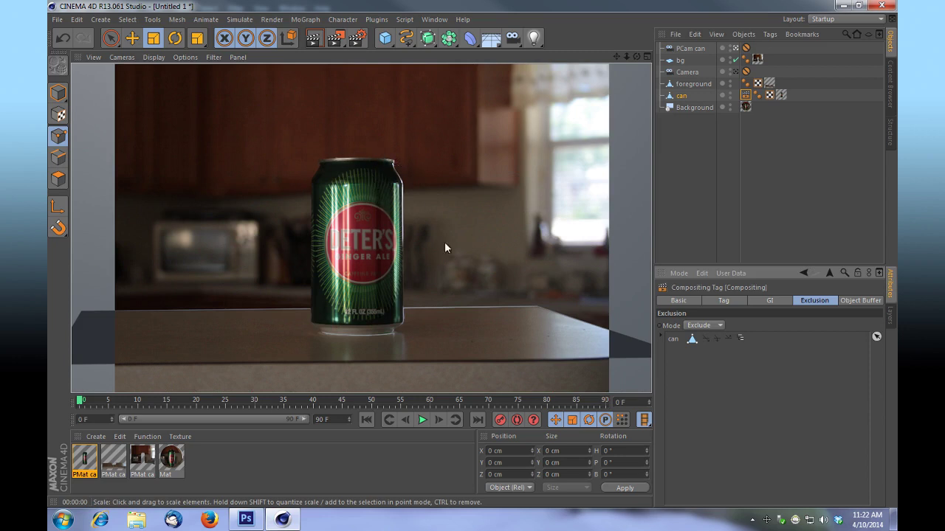
Add a Compositing tag to the foreground, exclude the foreground from itself with the first exclusion flag toggled, and render a preview.
{"action": "left_click", "coordinate": [695, 83]}
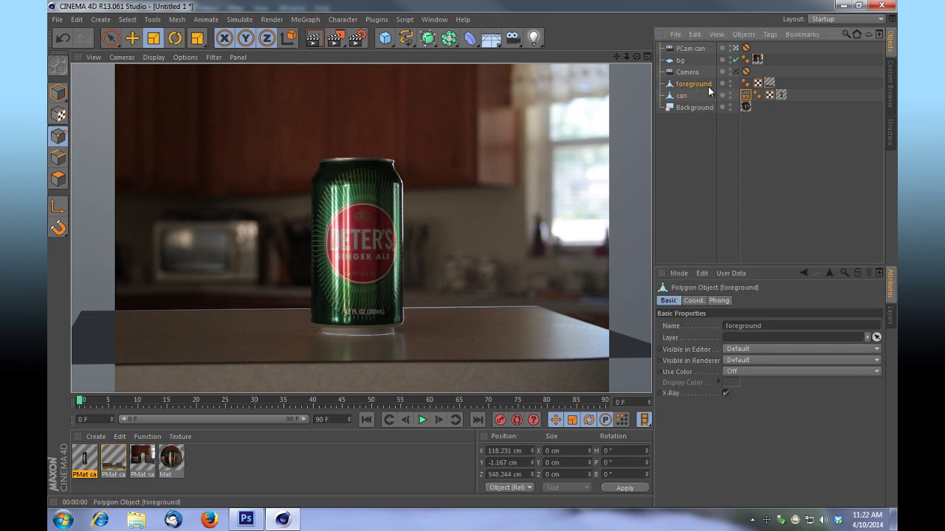
{"action": "right_click", "coordinate": [697, 82]}
{"action": "mouse_move", "coordinate": [735, 85]}
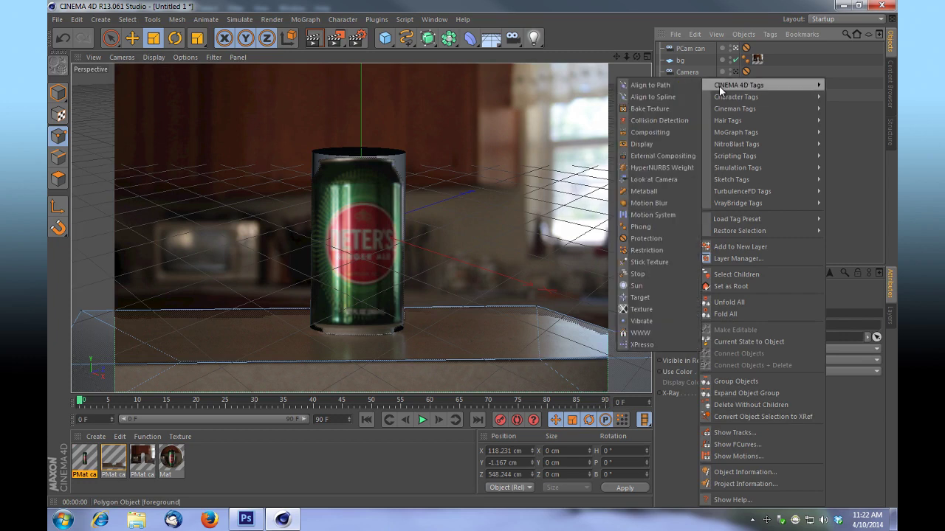
{"action": "left_click", "coordinate": [668, 130]}
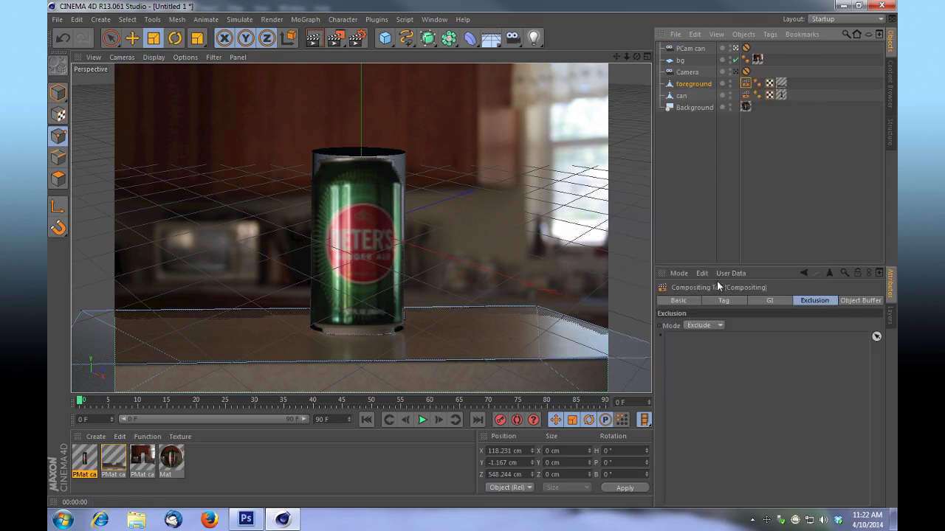
{"action": "left_click_drag", "start_coordinate": [687, 84], "coordinate": [684, 344]}
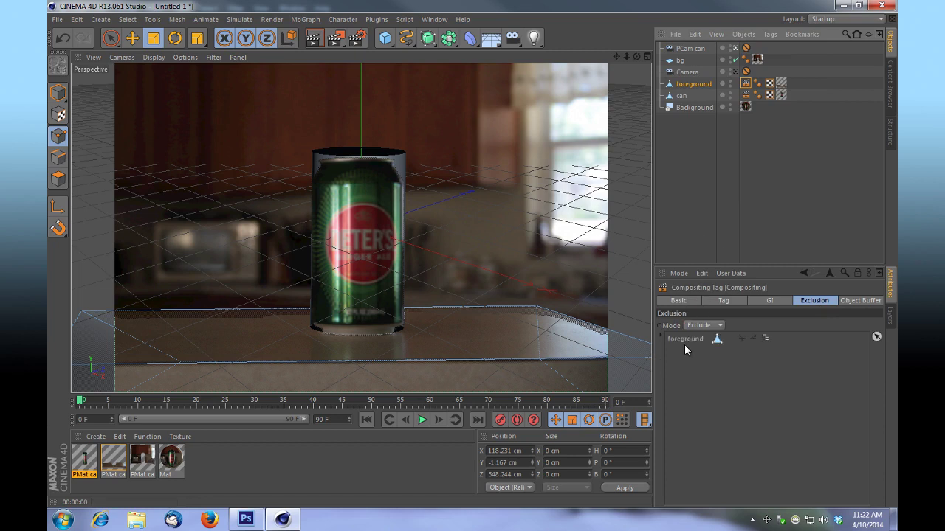
{"action": "left_click", "coordinate": [729, 338]}
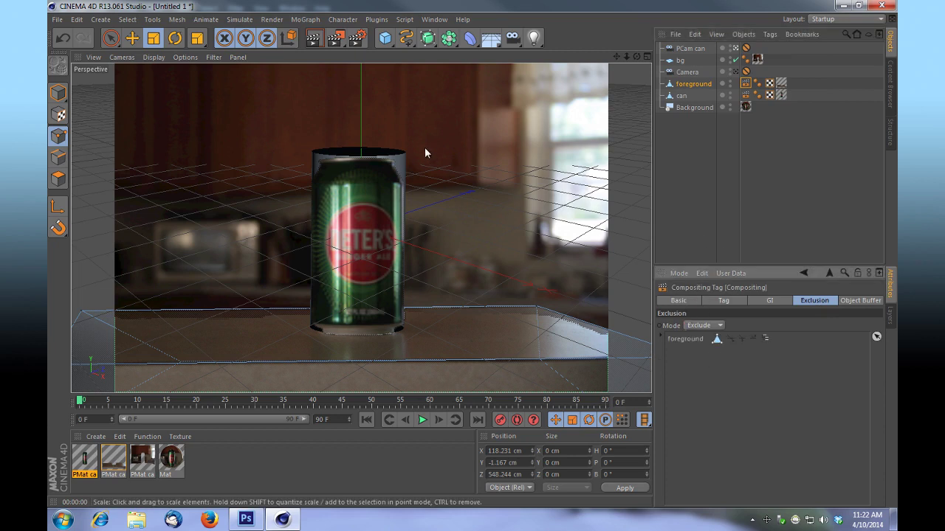
{"action": "left_click", "coordinate": [313, 39]}
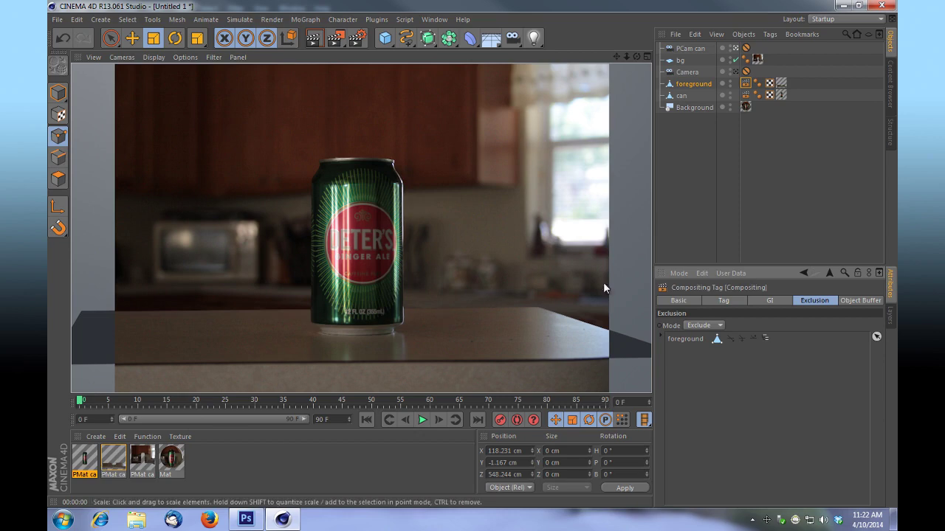
Look through the original Camera and lengthen the timeline to 400 frames, extending the preview range to the full length.
{"action": "left_click", "coordinate": [734, 73]}
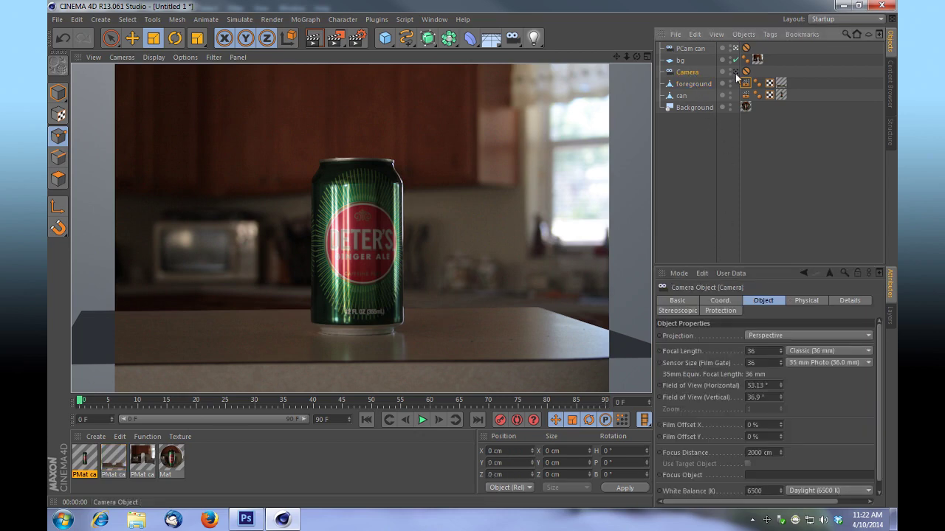
{"action": "left_click", "coordinate": [338, 419]}
{"action": "type", "text": "400"}
{"action": "key", "text": "Return"}
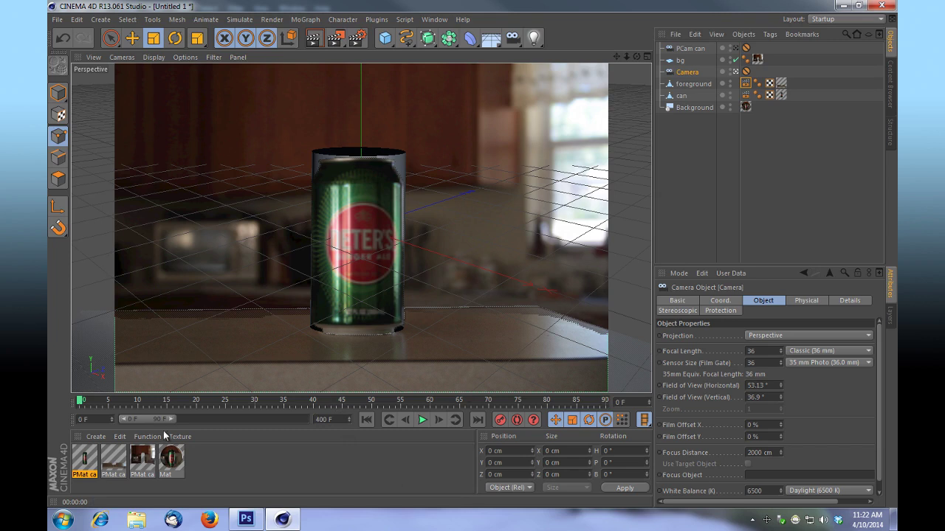
{"action": "left_click_drag", "start_coordinate": [173, 421], "coordinate": [350, 410]}
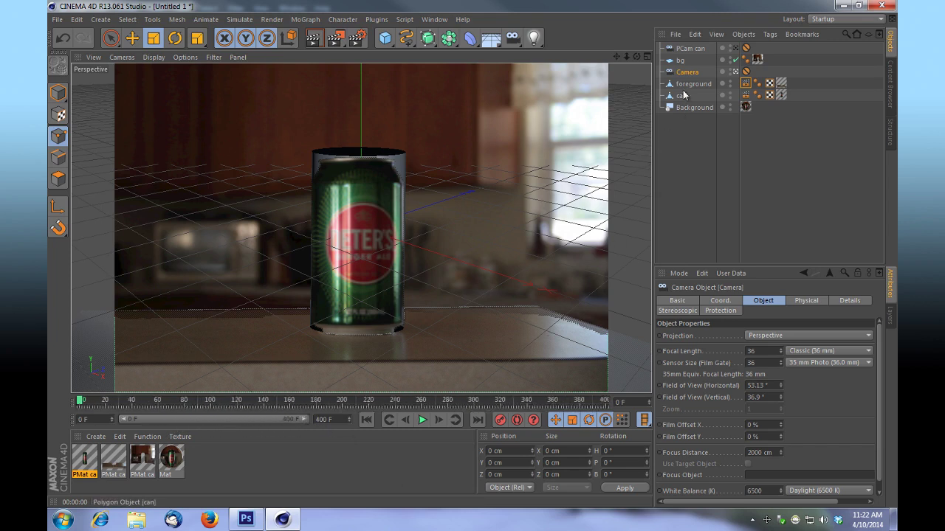
Delete the Protection tag from the original Camera.
{"action": "left_click", "coordinate": [746, 71]}
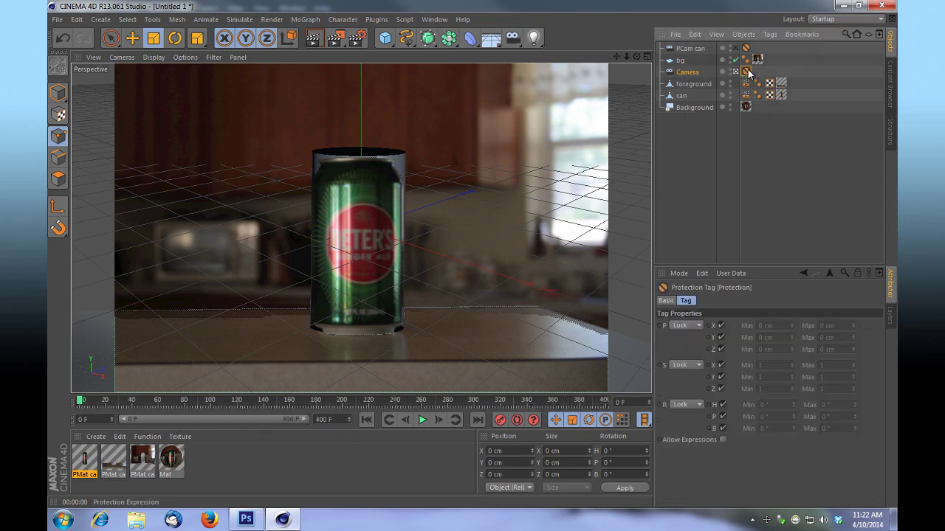
{"action": "key", "text": "Delete"}
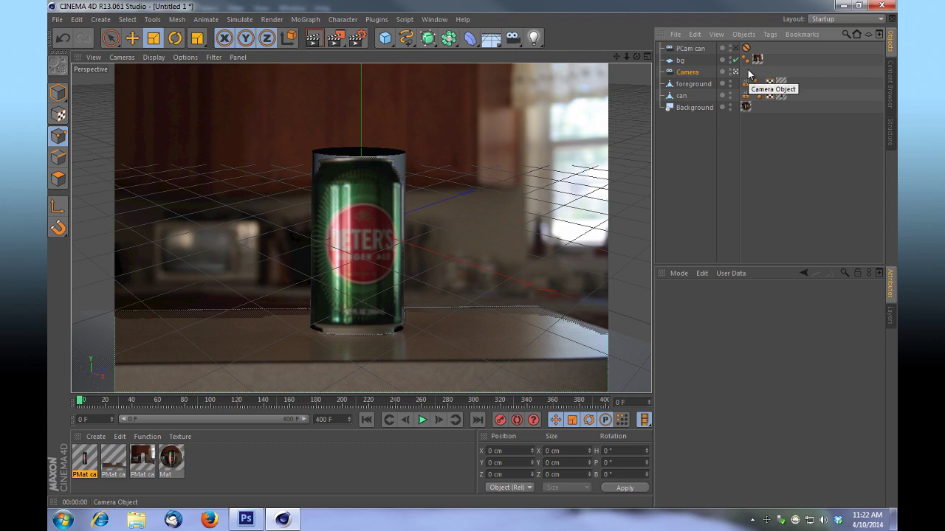
Select the original Camera, render a preview of its view, and record its starting keyframe at frame 0.
{"action": "left_click", "coordinate": [687, 71]}
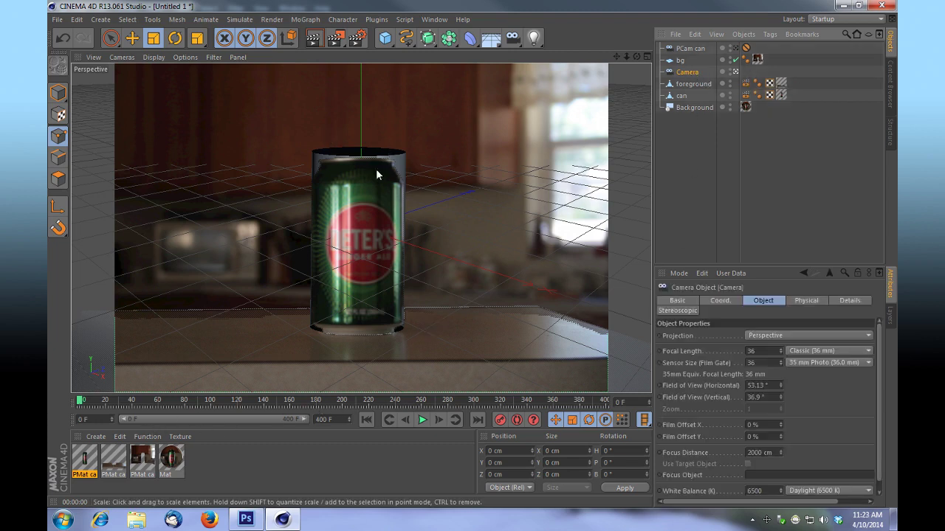
{"action": "left_click", "coordinate": [315, 39]}
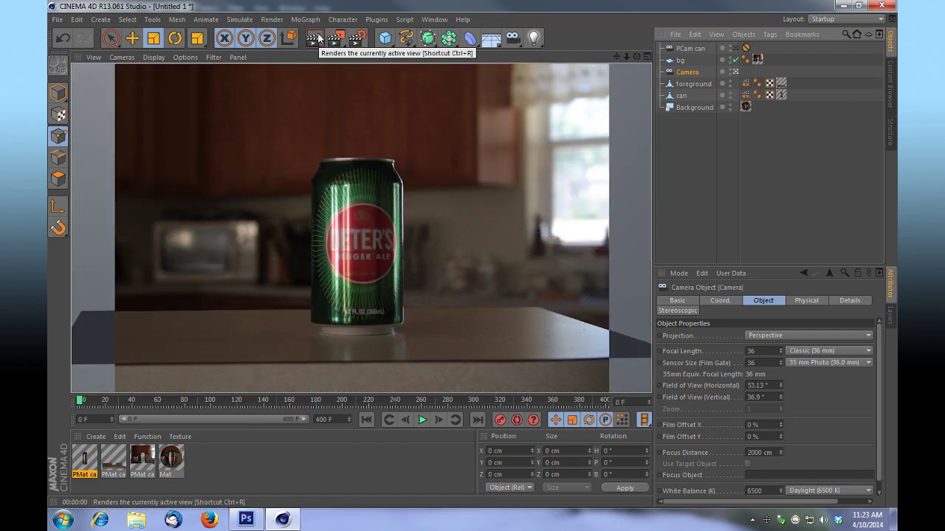
{"action": "left_click", "coordinate": [315, 38]}
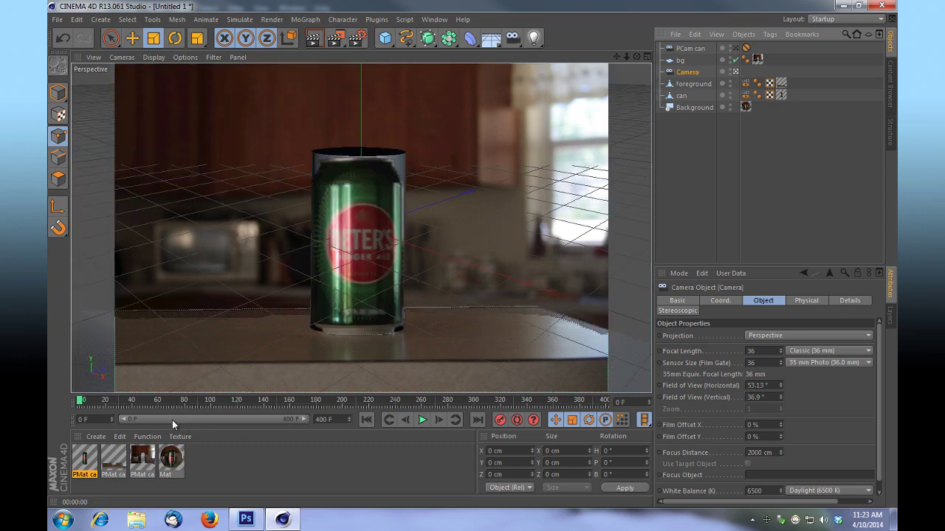
At frame 239, move the camera closer to the can, render a preview, and record a camera keyframe.
{"action": "left_click", "coordinate": [109, 402]}
{"action": "left_click_drag", "start_coordinate": [336, 420], "coordinate": [391, 420]}
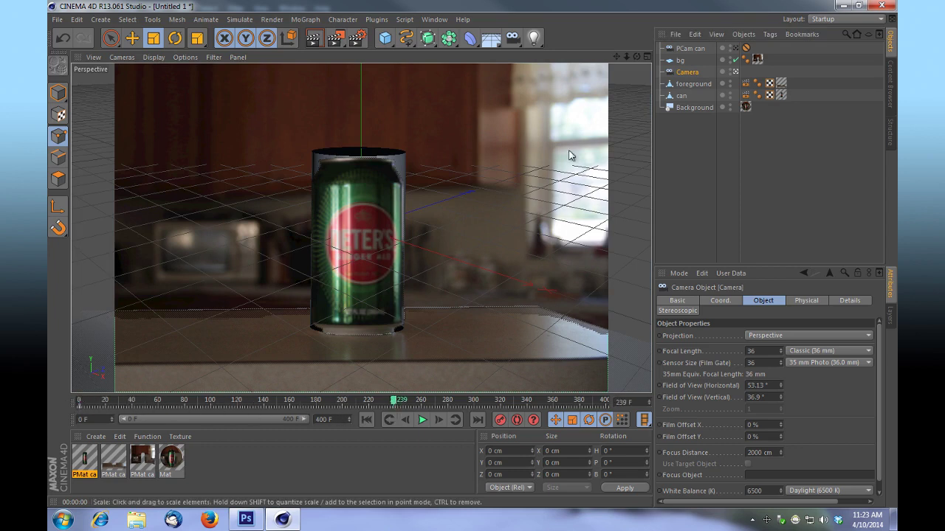
{"action": "left_click_drag", "start_coordinate": [625, 56], "coordinate": [472, 254]}
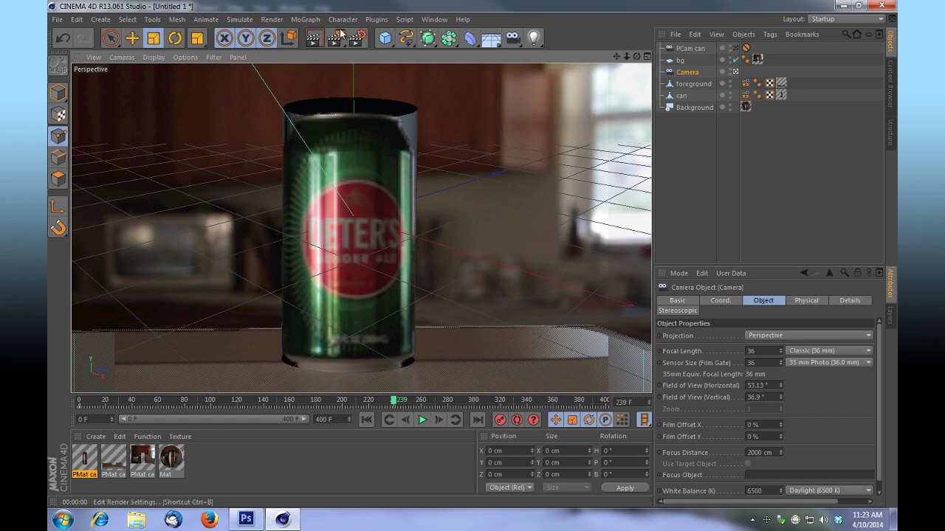
{"action": "left_click", "coordinate": [313, 38]}
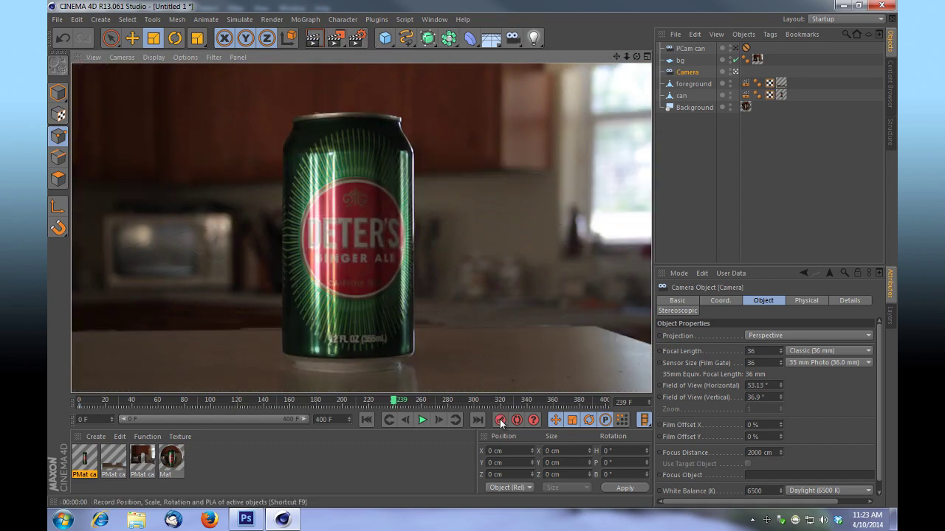
At frame 400, orbit the camera slightly around the can, render a preview, and record the final camera keyframe.
{"action": "left_click_drag", "start_coordinate": [397, 402], "coordinate": [605, 410]}
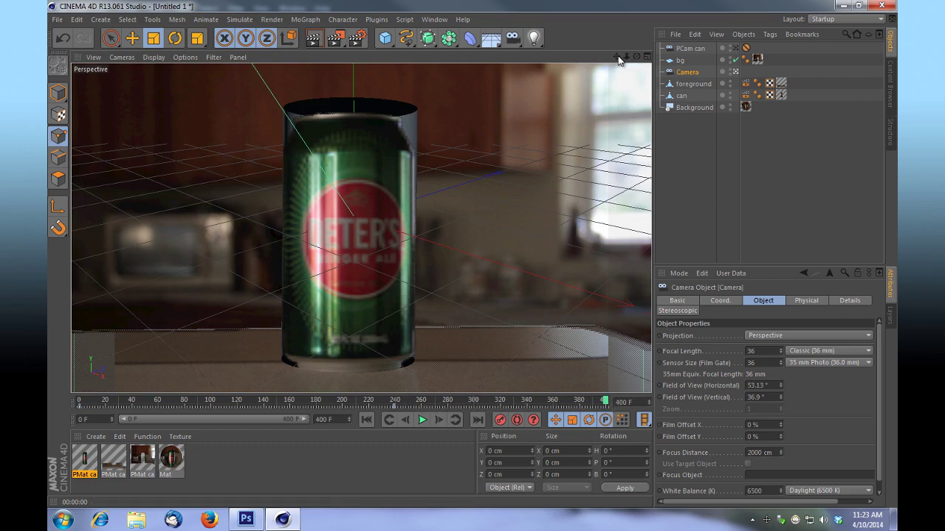
{"action": "left_click_drag", "start_coordinate": [617, 58], "coordinate": [472, 253]}
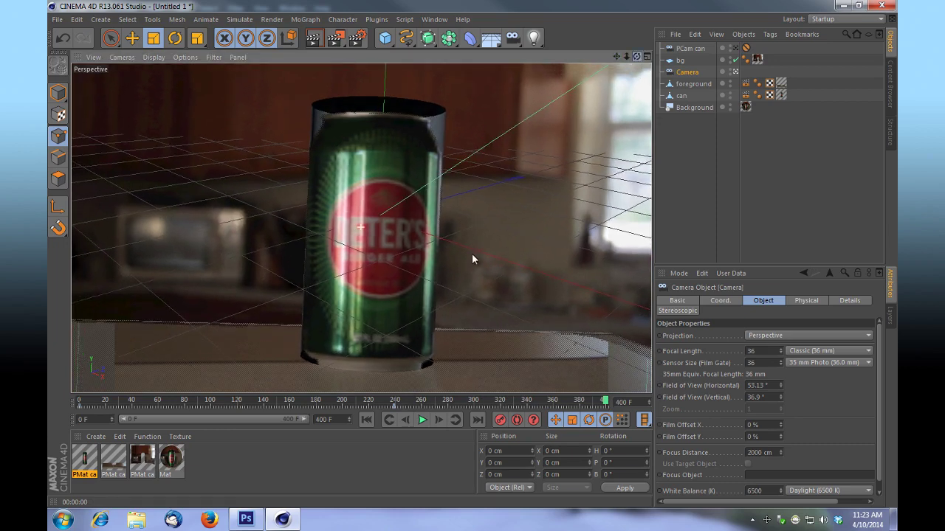
{"action": "left_click", "coordinate": [321, 36]}
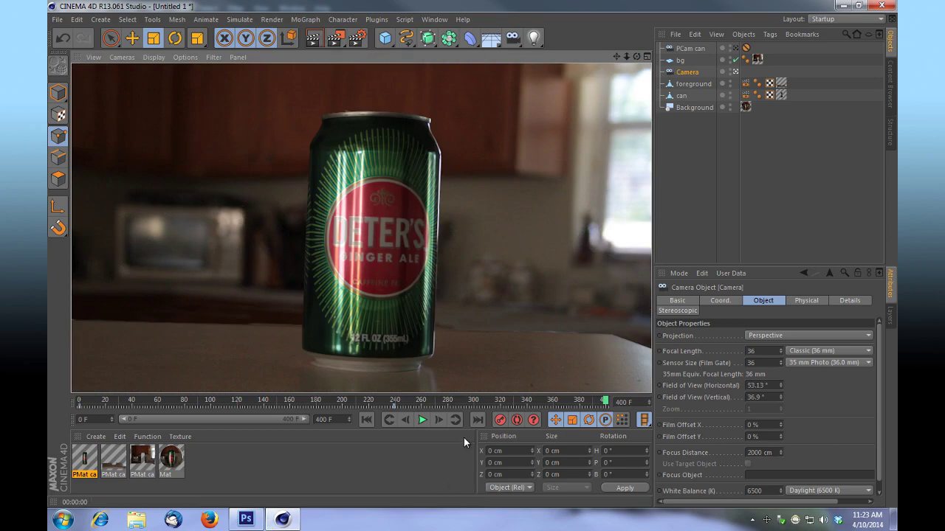
{"action": "left_click", "coordinate": [501, 420]}
Scrub the animation back to frame 0 and set the render output size to 1280 x 720 pixels.
{"action": "left_click_drag", "start_coordinate": [604, 403], "coordinate": [176, 409]}
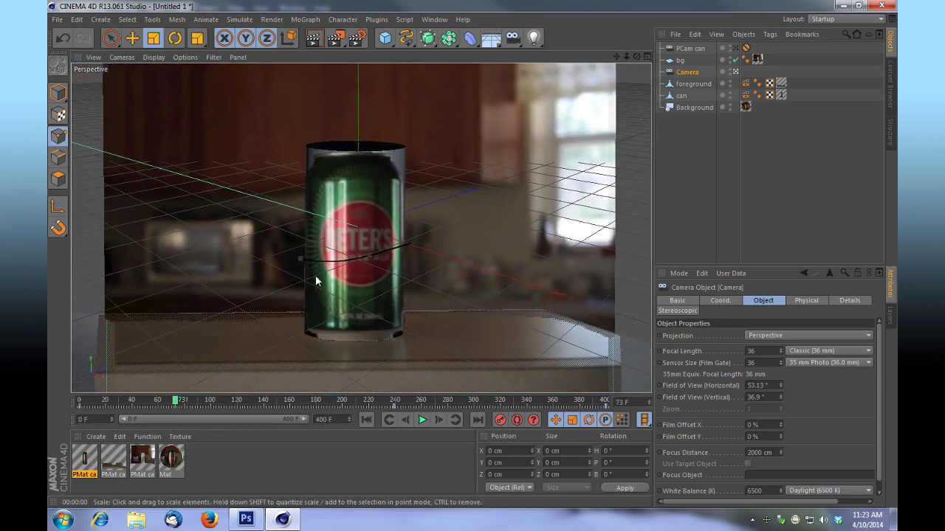
{"action": "left_click_drag", "start_coordinate": [186, 403], "coordinate": [60, 411]}
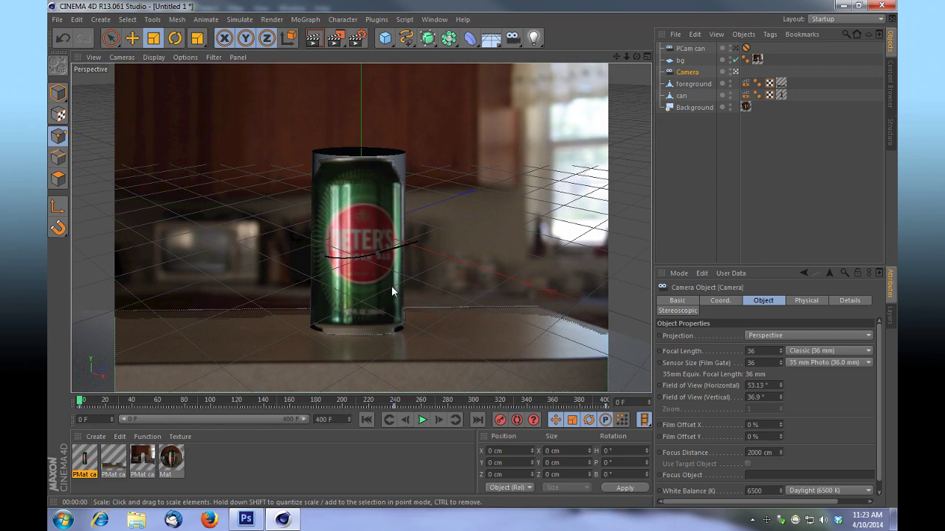
{"action": "left_click", "coordinate": [359, 40]}
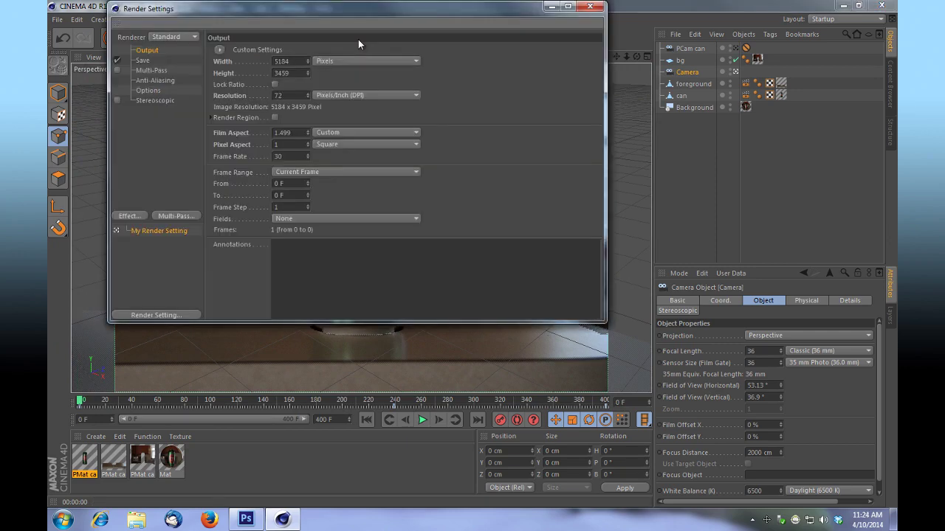
{"action": "left_click_drag", "start_coordinate": [291, 61], "coordinate": [259, 59]}
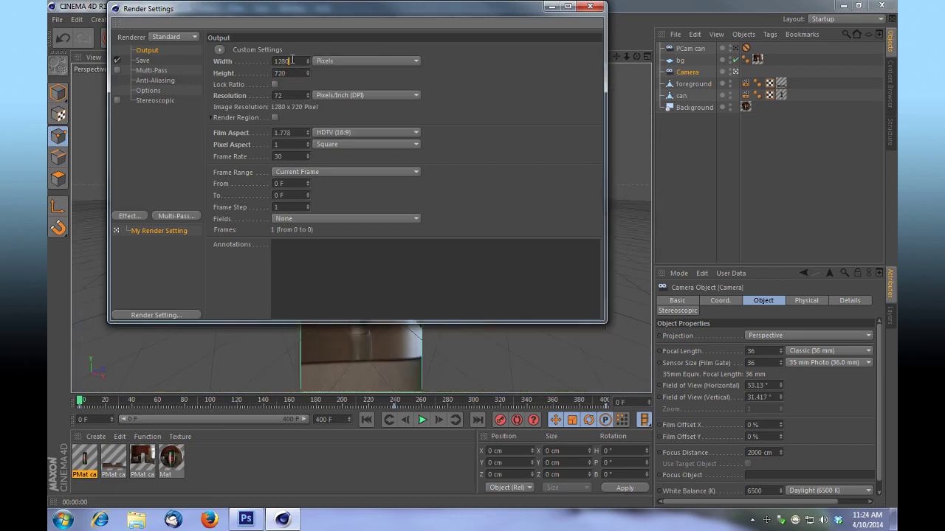
{"action": "left_click", "coordinate": [591, 8]}
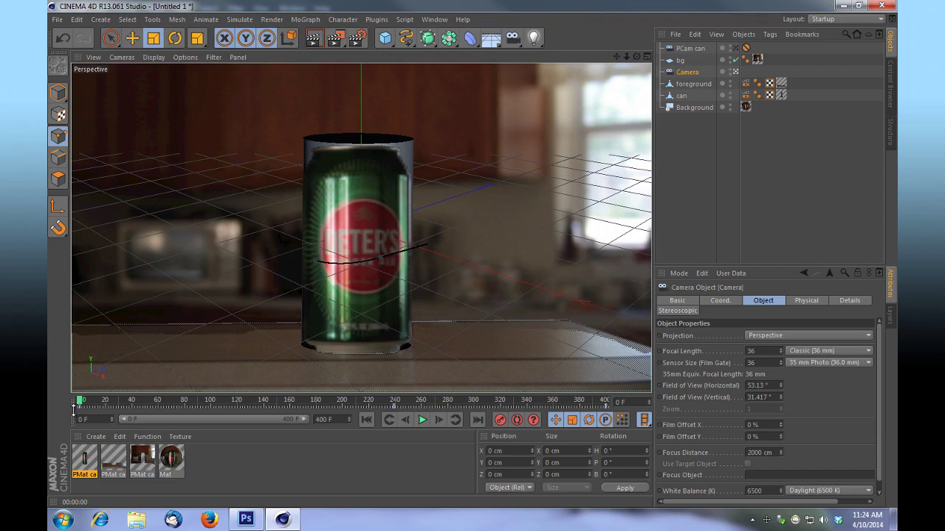
Check the new framing with preview renders at frames 149 and 249, and return to frame 0.
{"action": "left_click_drag", "start_coordinate": [85, 403], "coordinate": [282, 405]}
{"action": "left_click", "coordinate": [313, 37]}
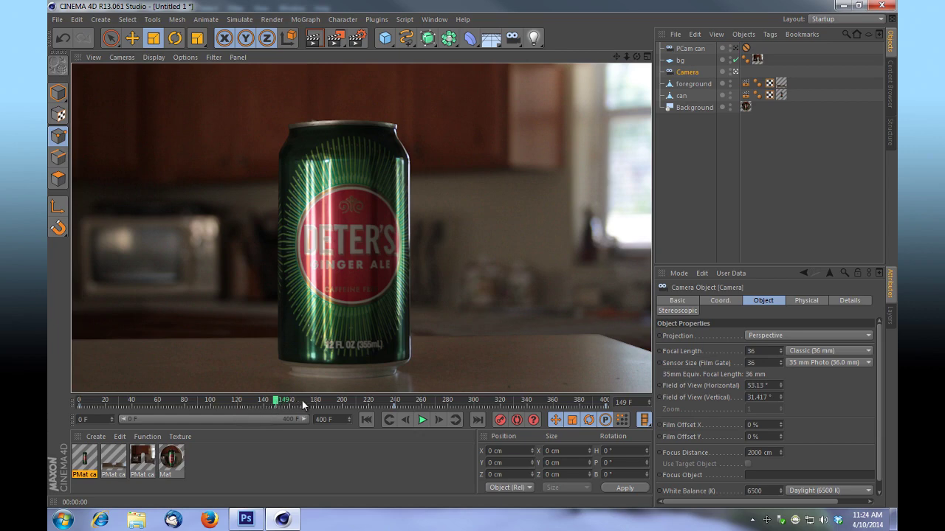
{"action": "left_click", "coordinate": [408, 404]}
{"action": "left_click", "coordinate": [313, 37]}
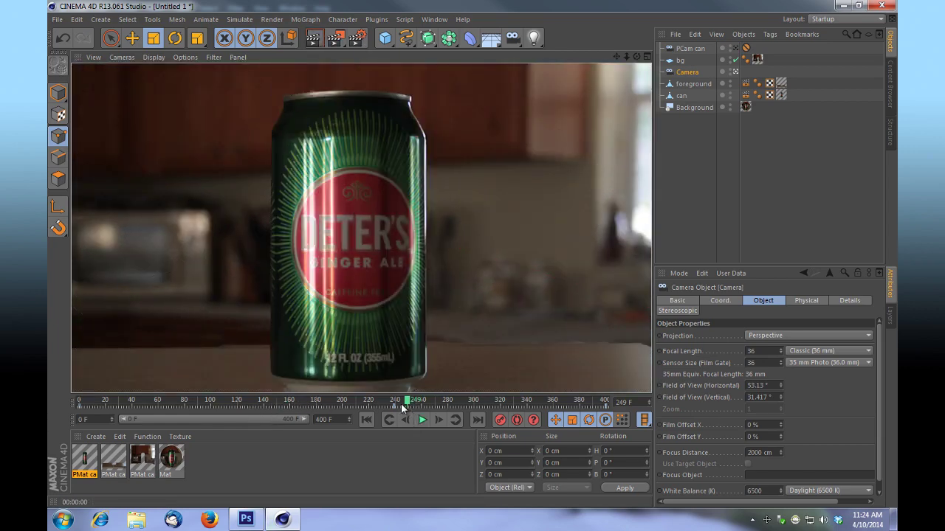
{"action": "left_click", "coordinate": [75, 401]}
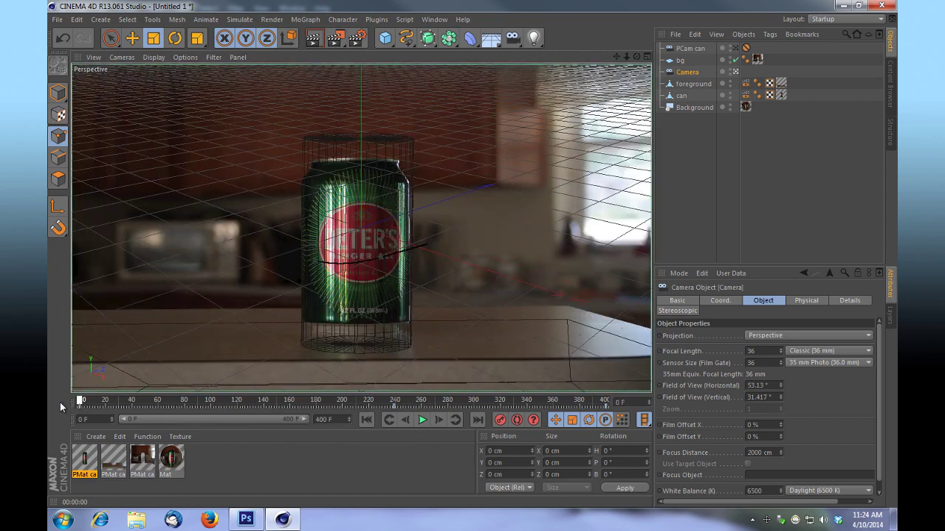
Set the render's save file to "test" on the Desktop.
{"action": "left_click", "coordinate": [355, 42]}
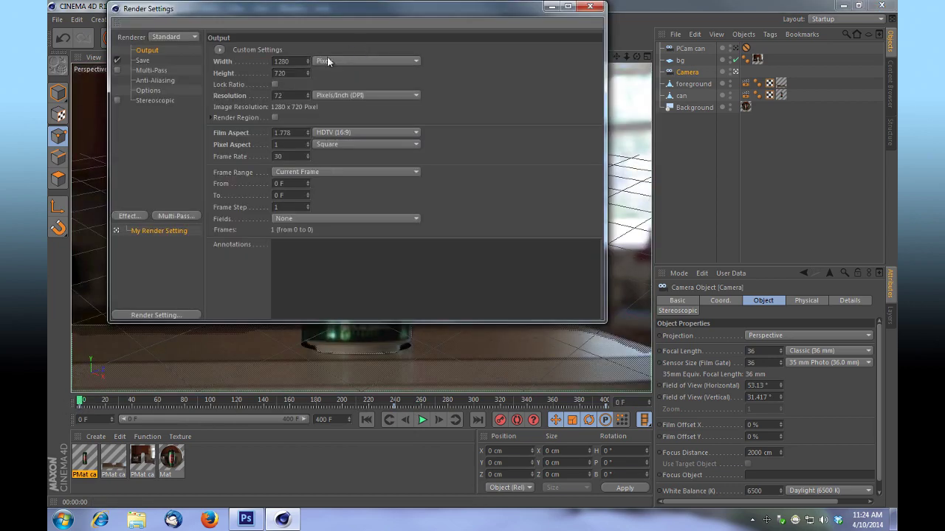
{"action": "left_click", "coordinate": [143, 61]}
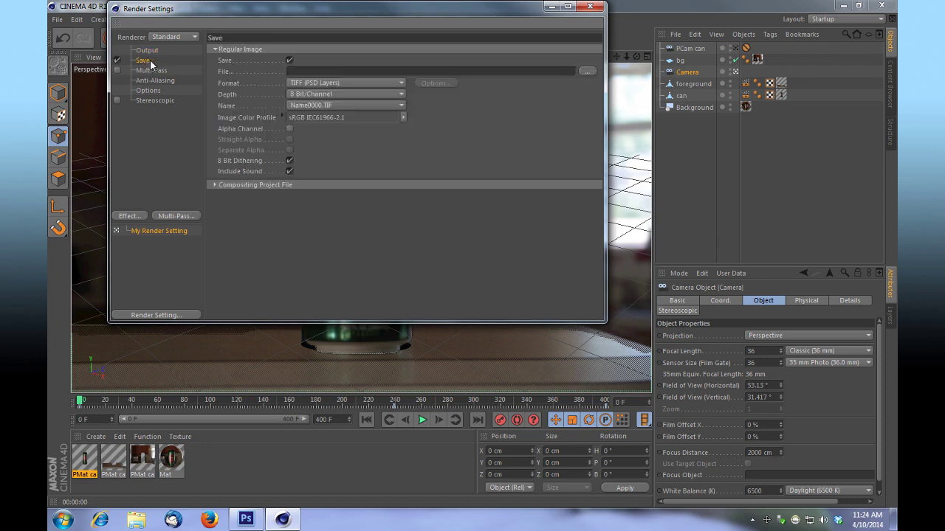
{"action": "left_click", "coordinate": [593, 71]}
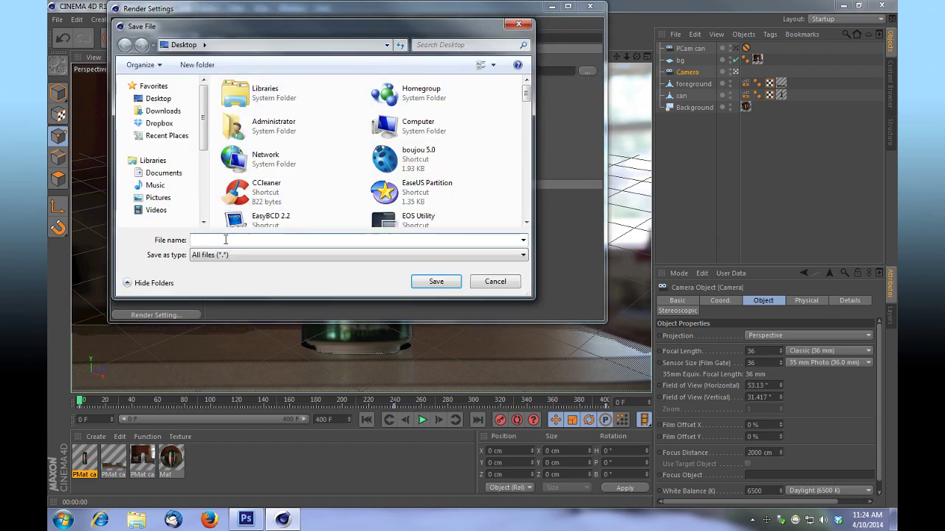
{"action": "type", "text": "tes"}
{"action": "left_click", "coordinate": [424, 285]}
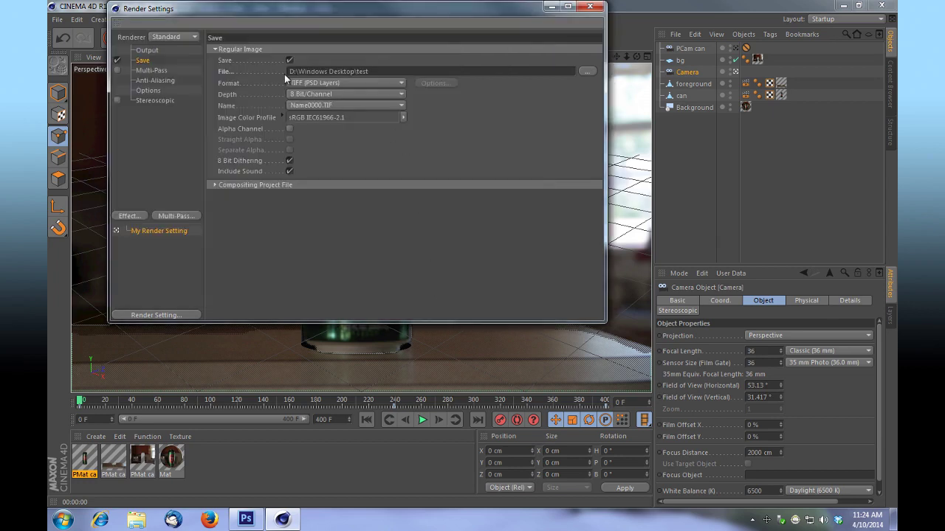
Set the render's file format to AVI Movie and choose a compressor in its options.
{"action": "left_click", "coordinate": [318, 82]}
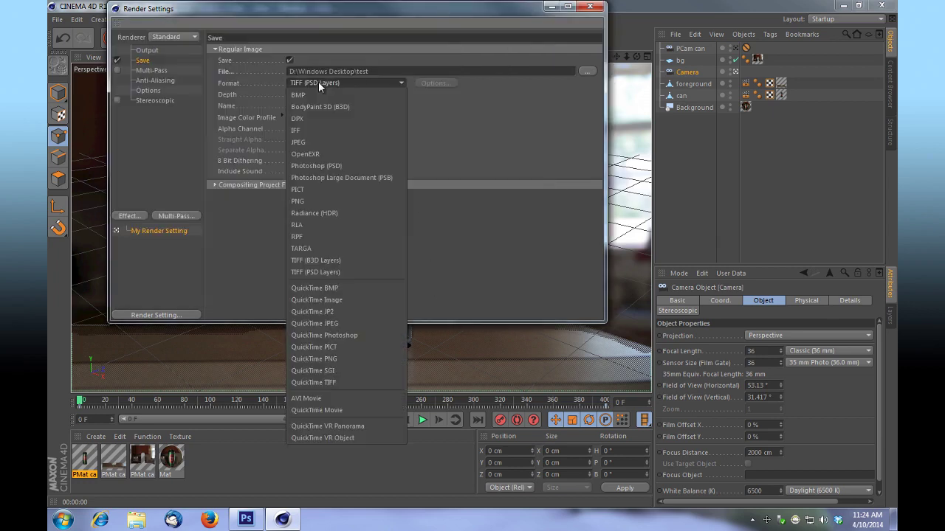
{"action": "left_click", "coordinate": [335, 399]}
{"action": "left_click", "coordinate": [432, 84]}
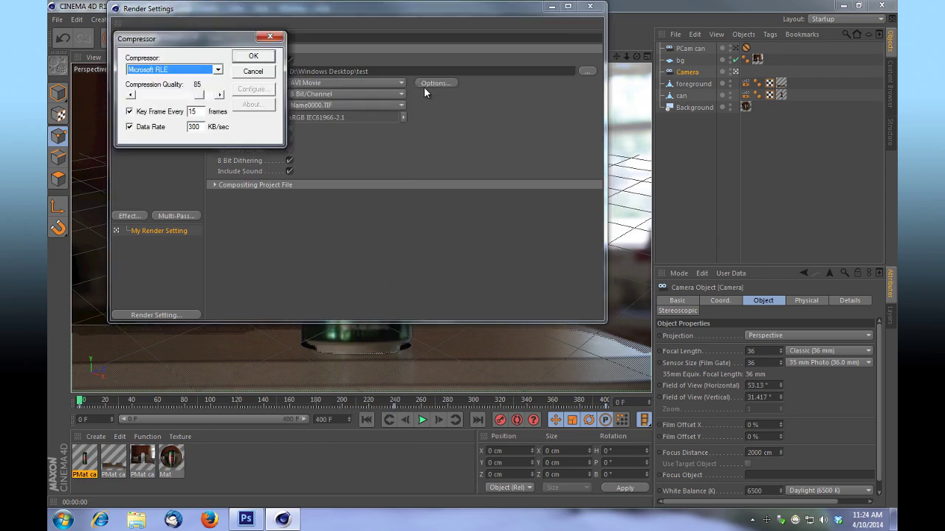
{"action": "left_click", "coordinate": [218, 72]}
{"action": "left_click", "coordinate": [185, 121]}
{"action": "left_click", "coordinate": [248, 59]}
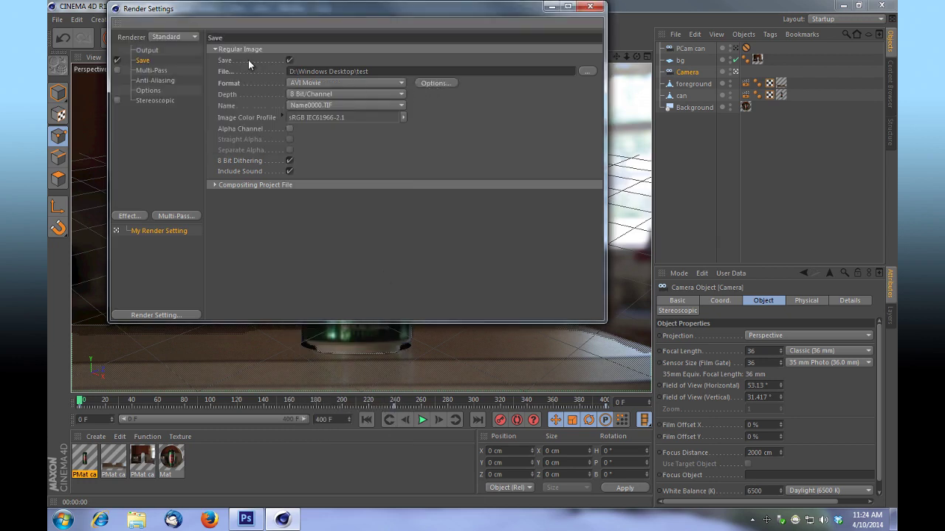
Set the render's frame range to All Frames, review the save settings, and close the render settings.
{"action": "left_click", "coordinate": [147, 50]}
{"action": "left_click", "coordinate": [299, 172]}
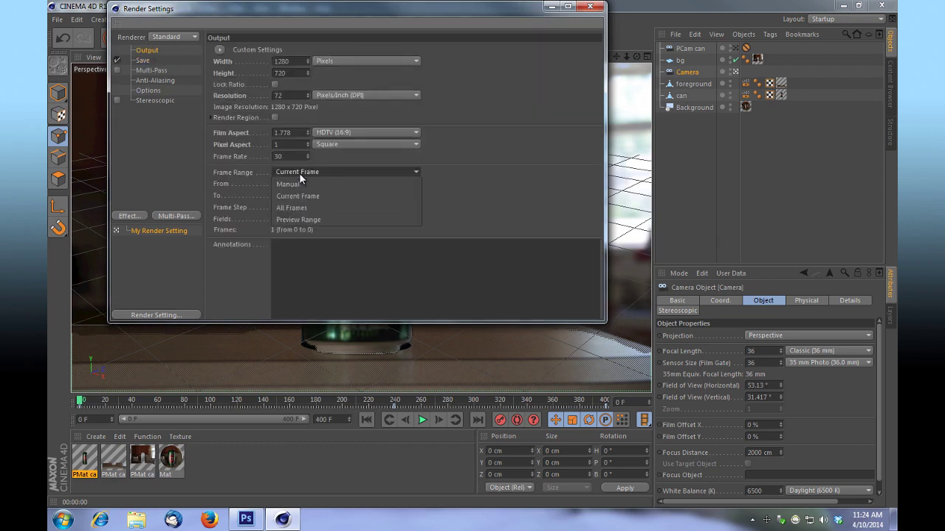
{"action": "left_click", "coordinate": [298, 208]}
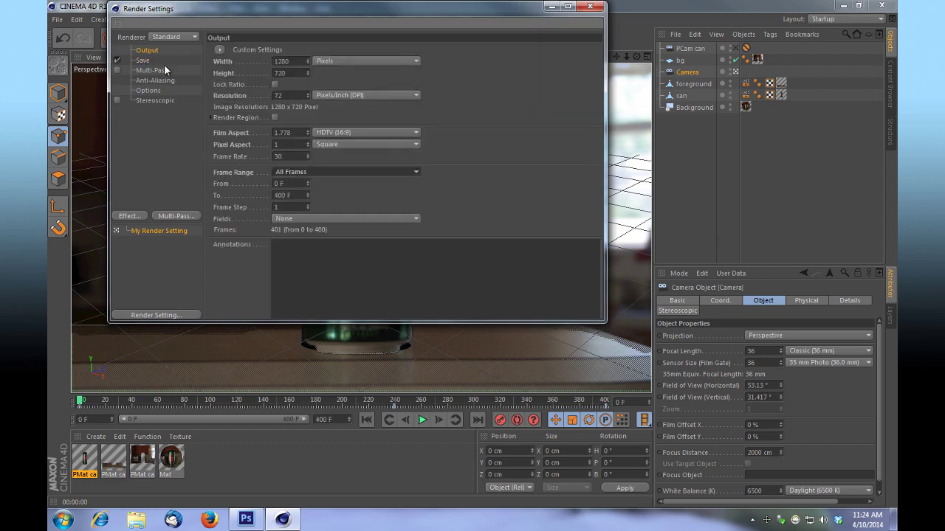
{"action": "left_click", "coordinate": [143, 61]}
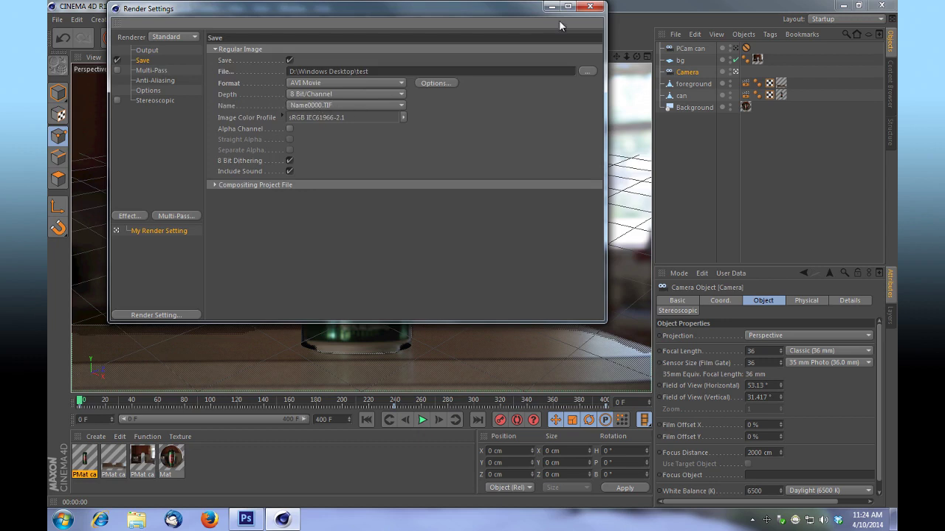
{"action": "left_click", "coordinate": [590, 8]}
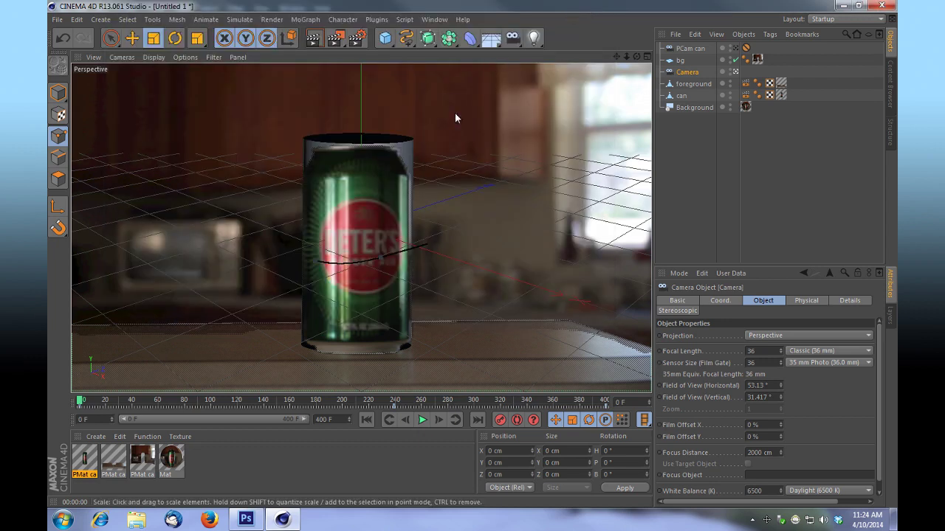
Render the full animation to the Picture Viewer with the image fitted to the screen, and close the viewer when it finishes.
{"action": "left_click", "coordinate": [339, 39]}
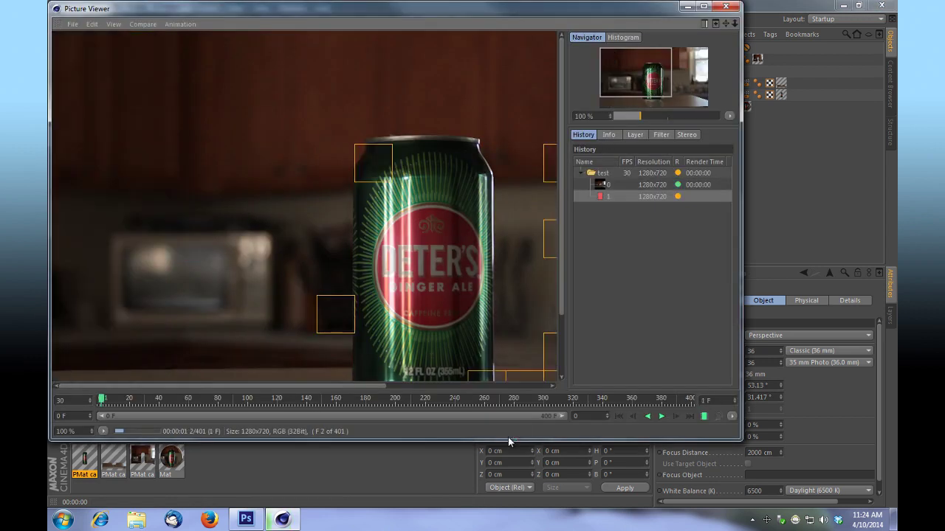
{"action": "left_click", "coordinate": [731, 115]}
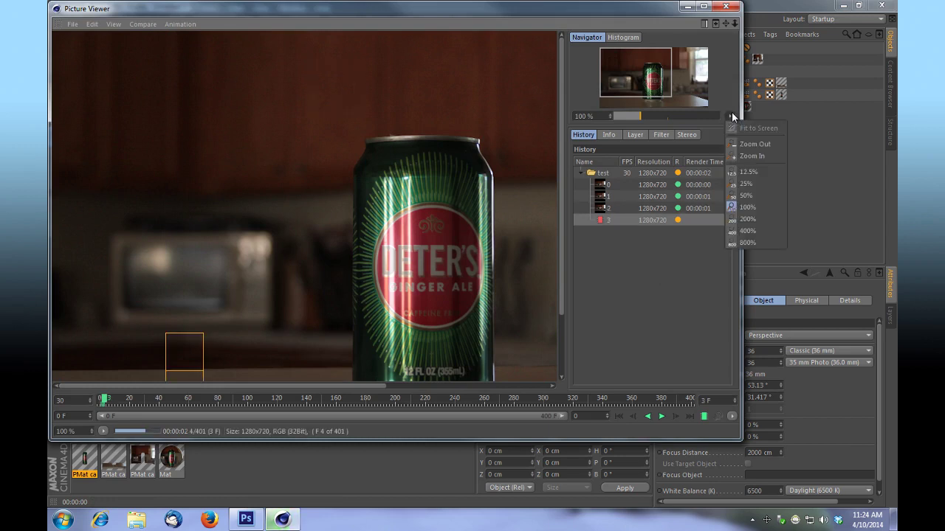
{"action": "left_click", "coordinate": [698, 143]}
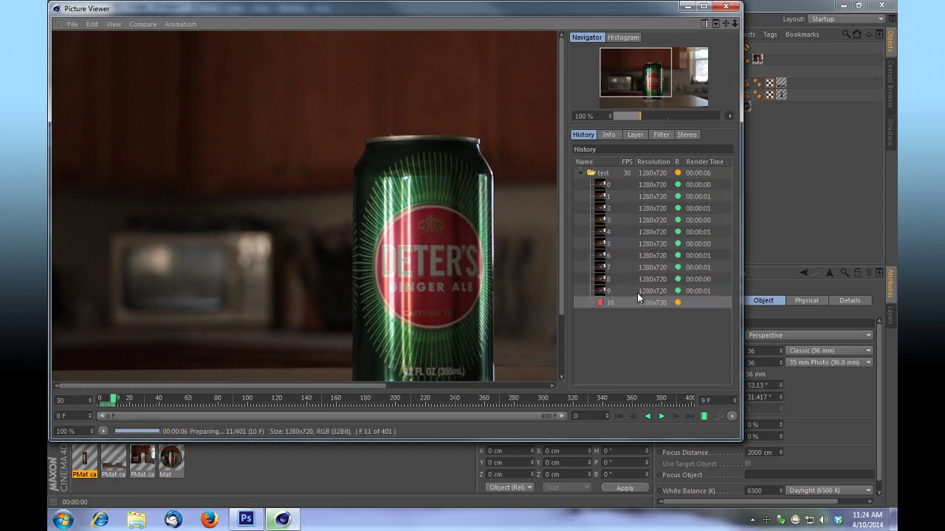
{"action": "left_click", "coordinate": [729, 119]}
{"action": "left_click", "coordinate": [742, 125]}
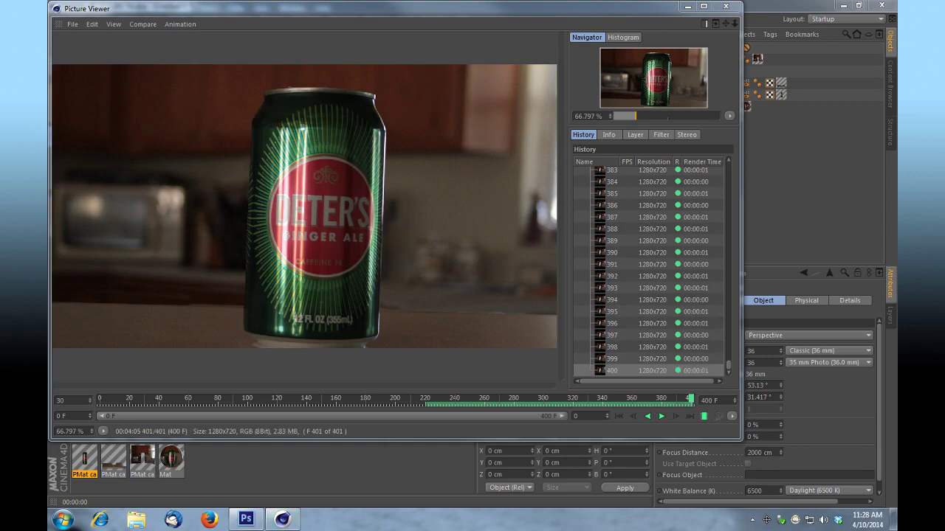
{"action": "left_click", "coordinate": [726, 7]}
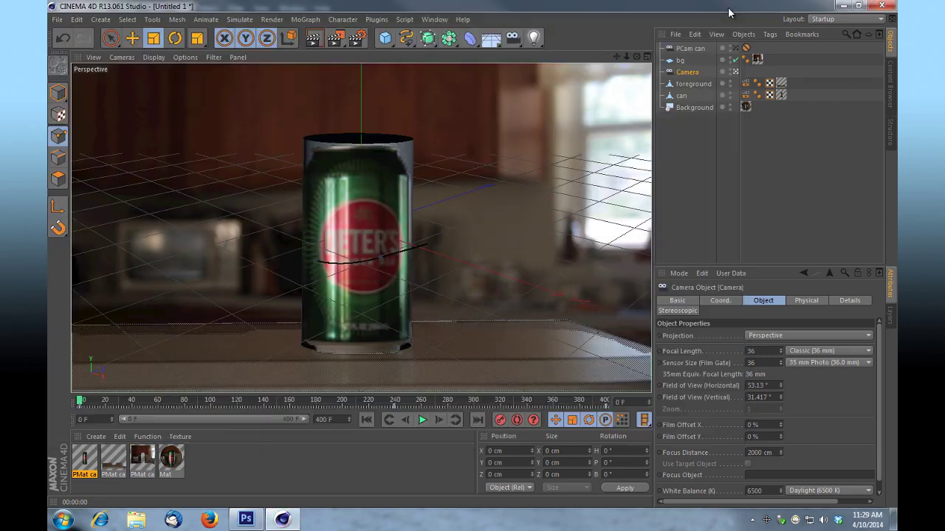
Minimize Cinema 4D and Photoshop, open the rendered test video from the desktop, and play it through twice.
{"action": "left_click", "coordinate": [842, 7]}
{"action": "left_click", "coordinate": [573, 144]}
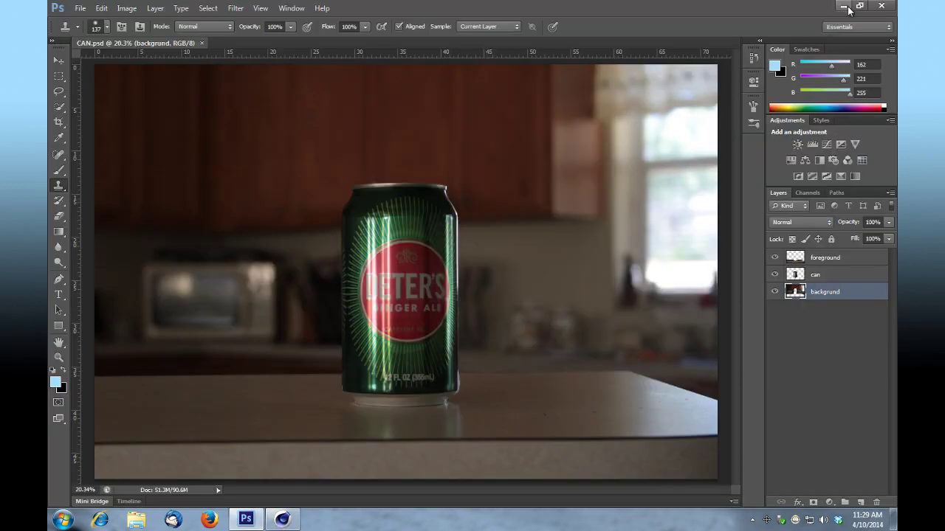
{"action": "left_click", "coordinate": [843, 6]}
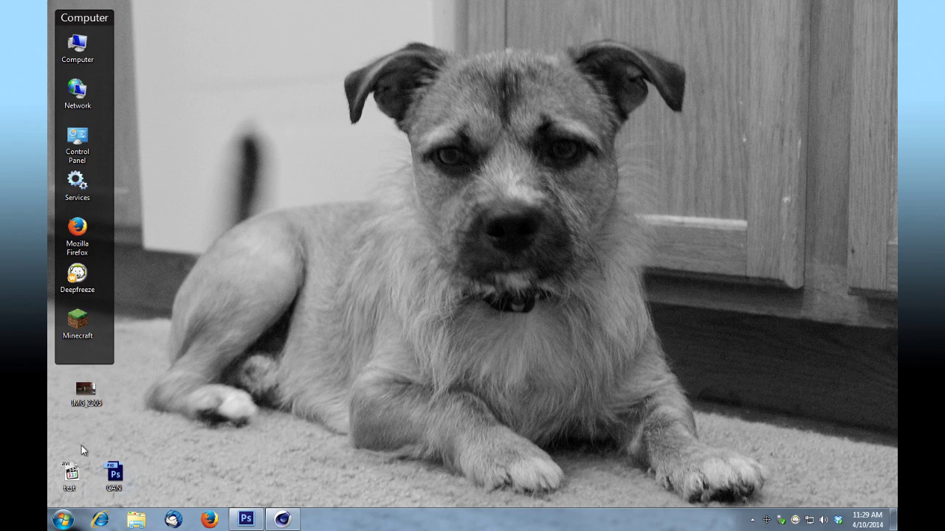
{"action": "left_click_drag", "start_coordinate": [71, 476], "coordinate": [325, 291]}
{"action": "double_click", "coordinate": [322, 291]}
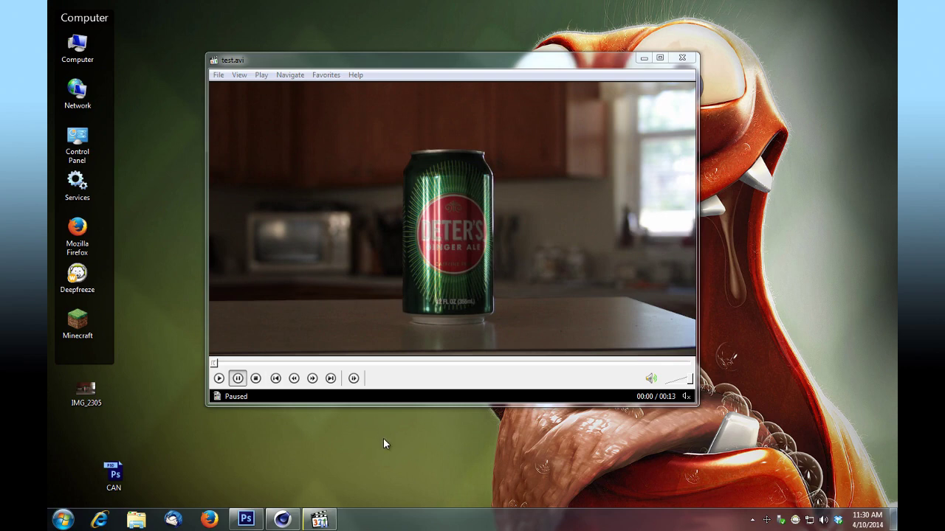
{"action": "left_click", "coordinate": [219, 379]}
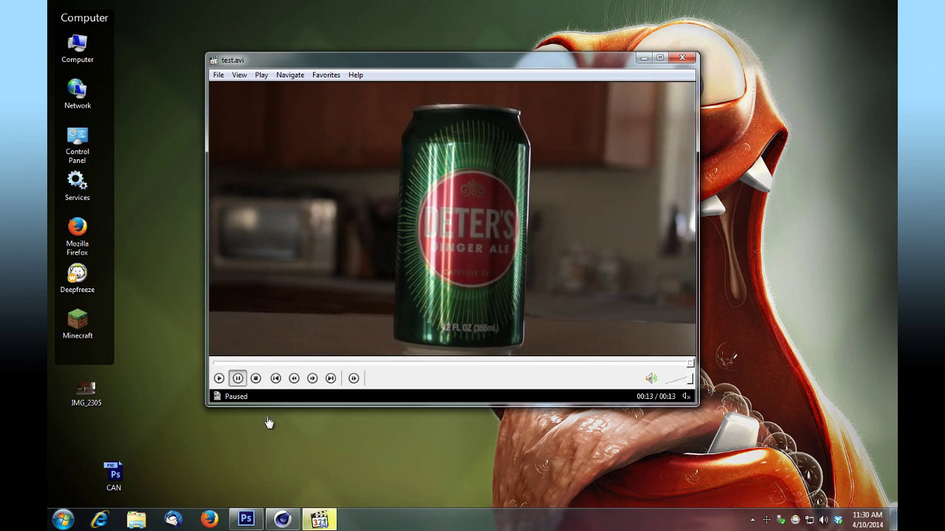
{"action": "left_click", "coordinate": [218, 379]}
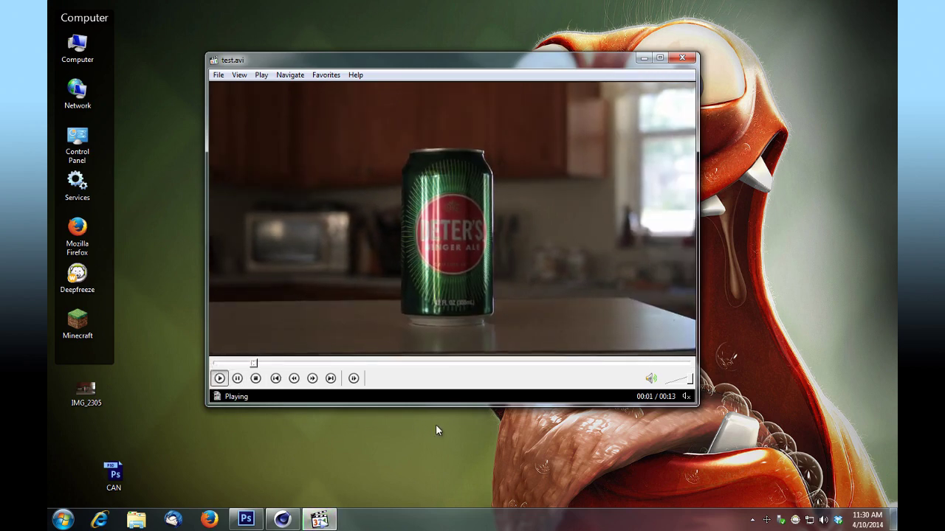